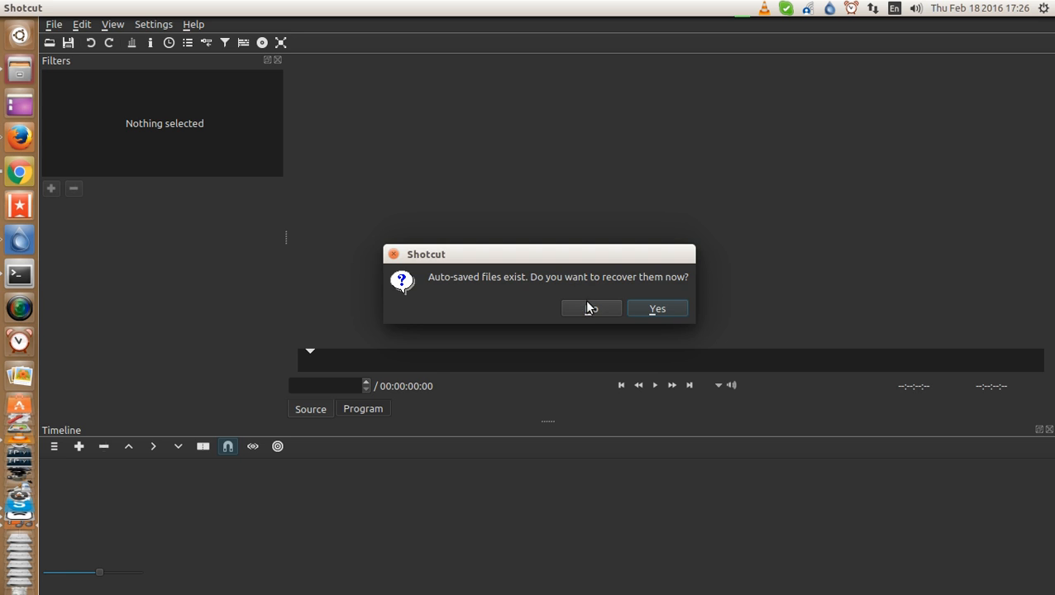
Step: Decline the auto-save recovery and open the five images from 20150928_212249.jpg through 20150928_213616.jpg in the Water loo folder
left_click(590, 308)
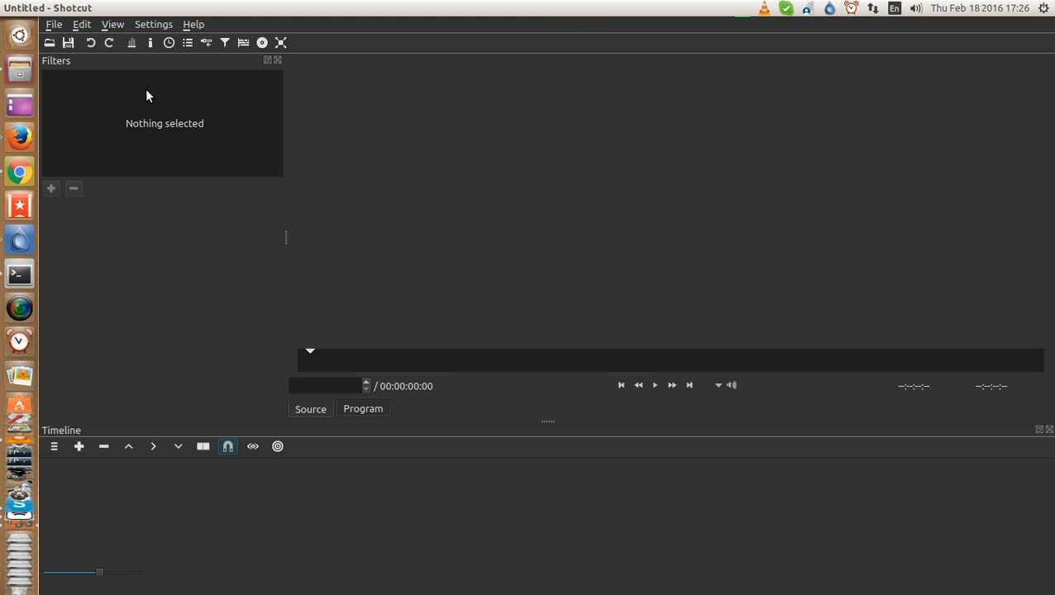
left_click(50, 42)
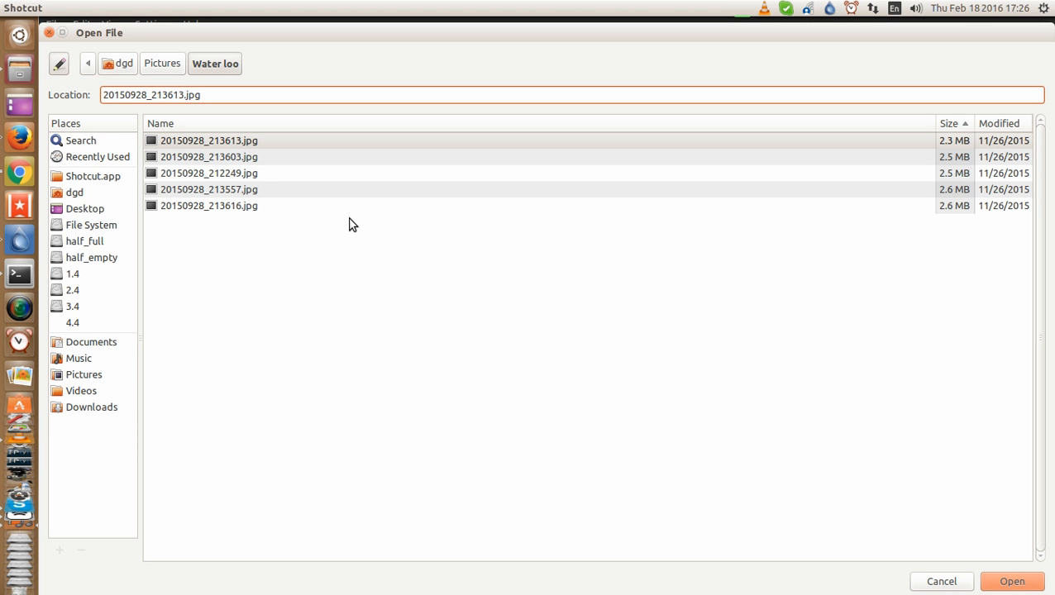
left_click(208, 123)
left_click(207, 141)
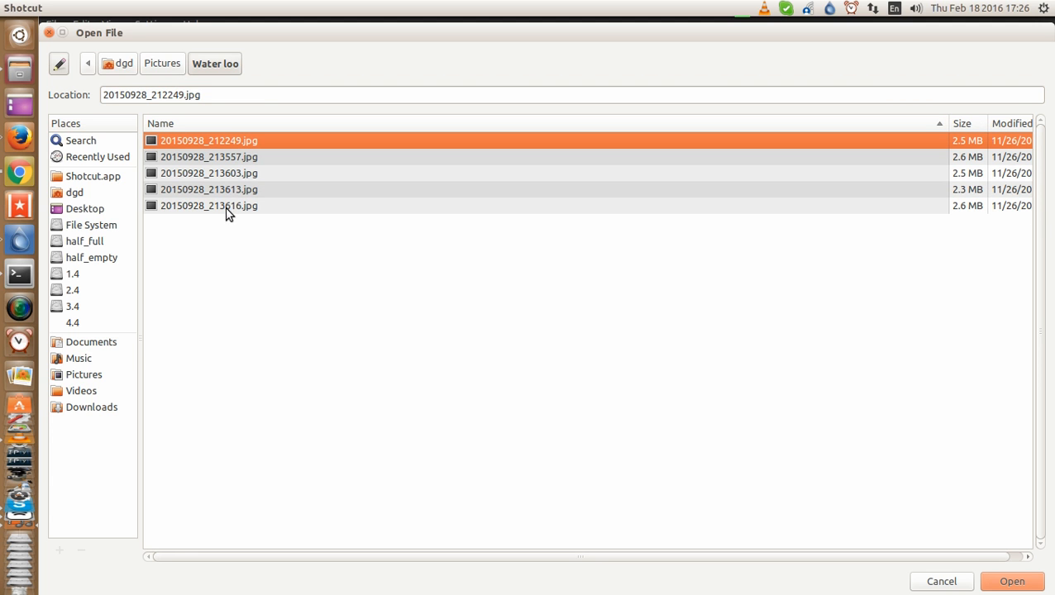
left_click(228, 211, "ctrl")
left_click(231, 203, "ctrl")
left_click(230, 205, "shift")
left_click(1031, 588)
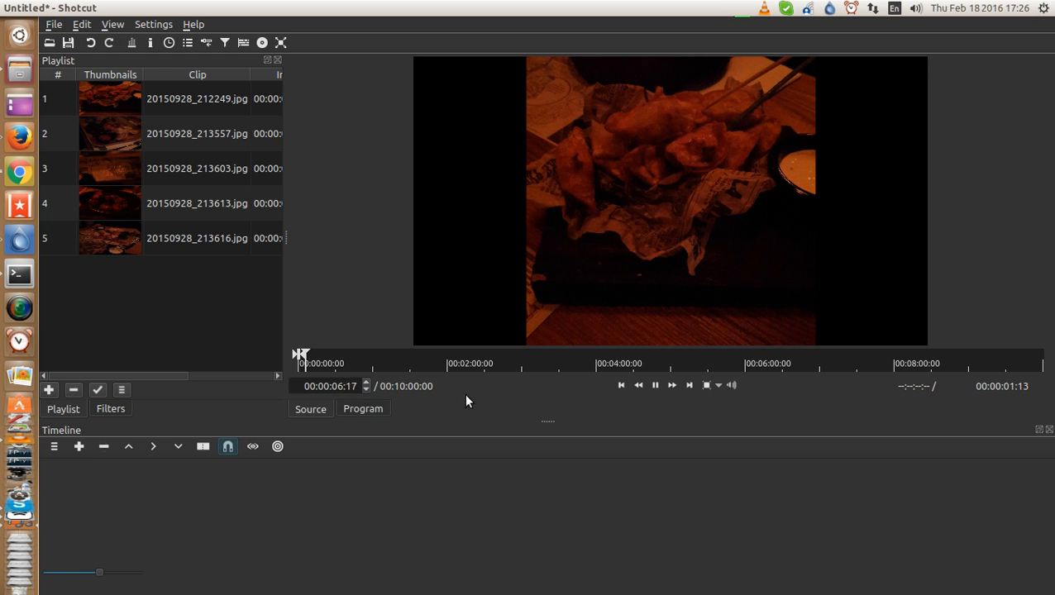
Step: Pause playback, set the duration of 20150928_212249.jpg to 00:00:02:08 and save it as the default
left_click(655, 386)
left_click(193, 101)
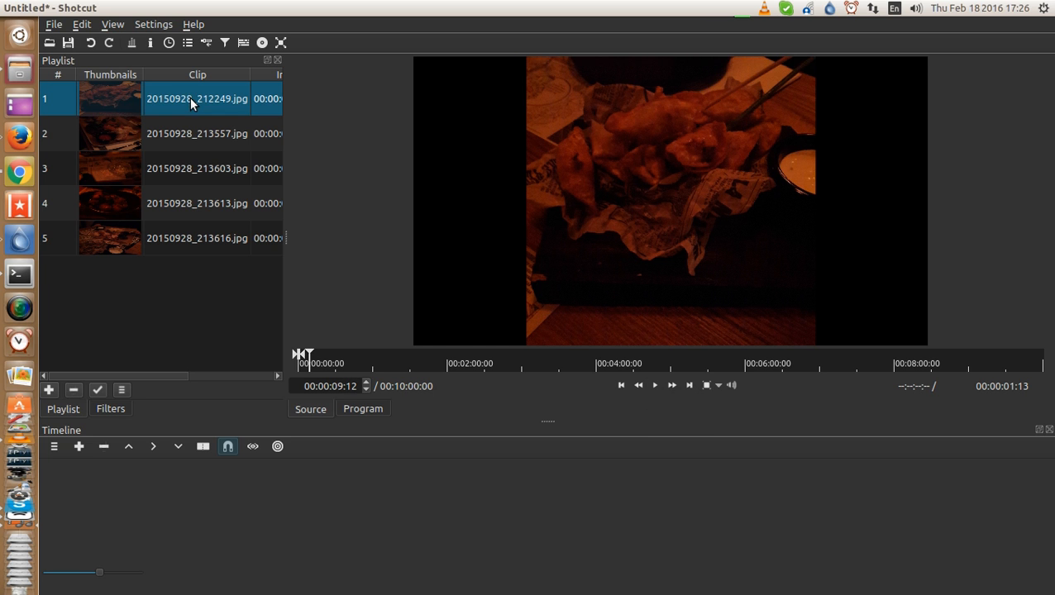
left_click(150, 43)
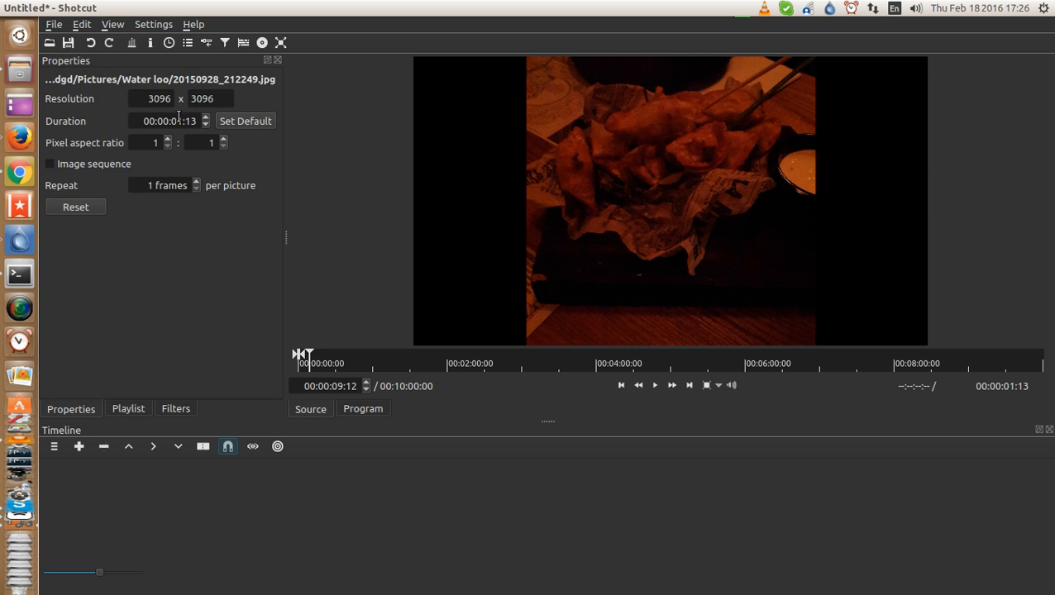
left_click(206, 117)
left_click(206, 118)
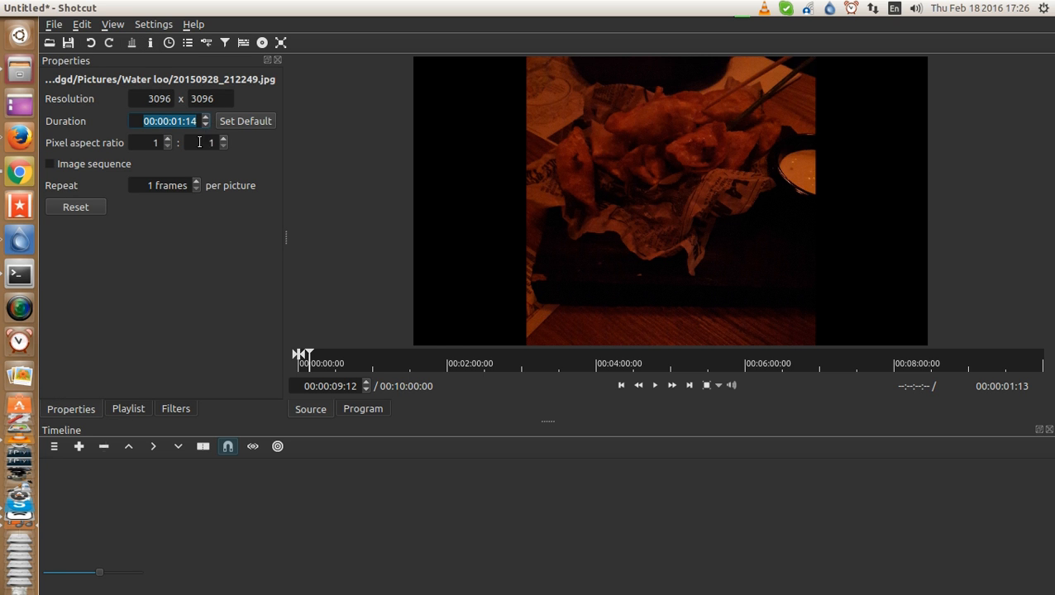
left_click(206, 118)
left_click(206, 117)
left_click(207, 117)
left_click(207, 117)
left_click(207, 118)
left_click(207, 118)
left_click(207, 118)
left_click(207, 118)
double_click(207, 117)
left_click(206, 117)
double_click(206, 117)
double_click(206, 118)
double_click(207, 118)
left_click(241, 123)
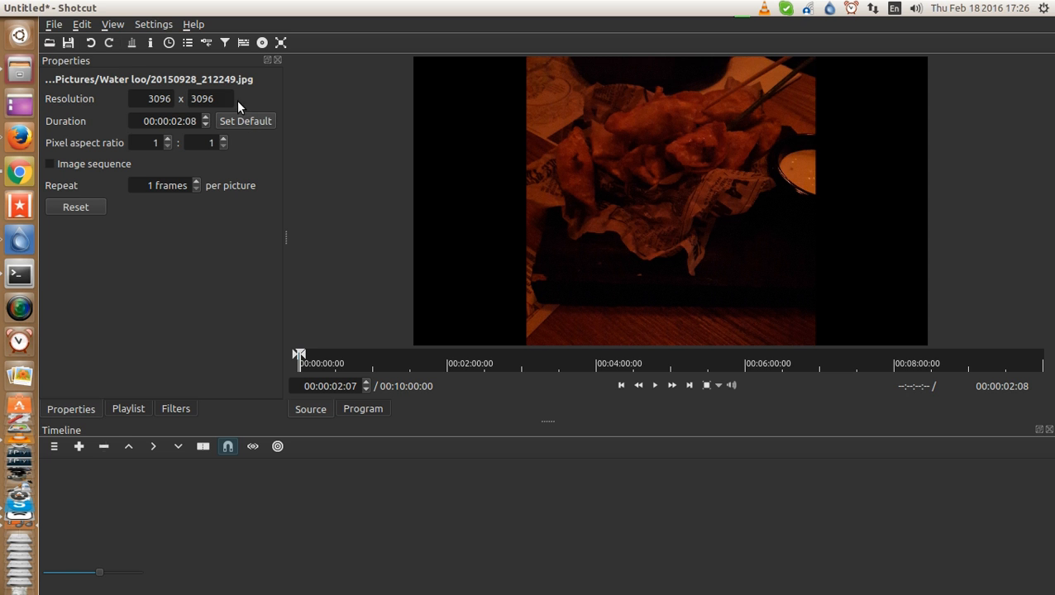
left_click(277, 59)
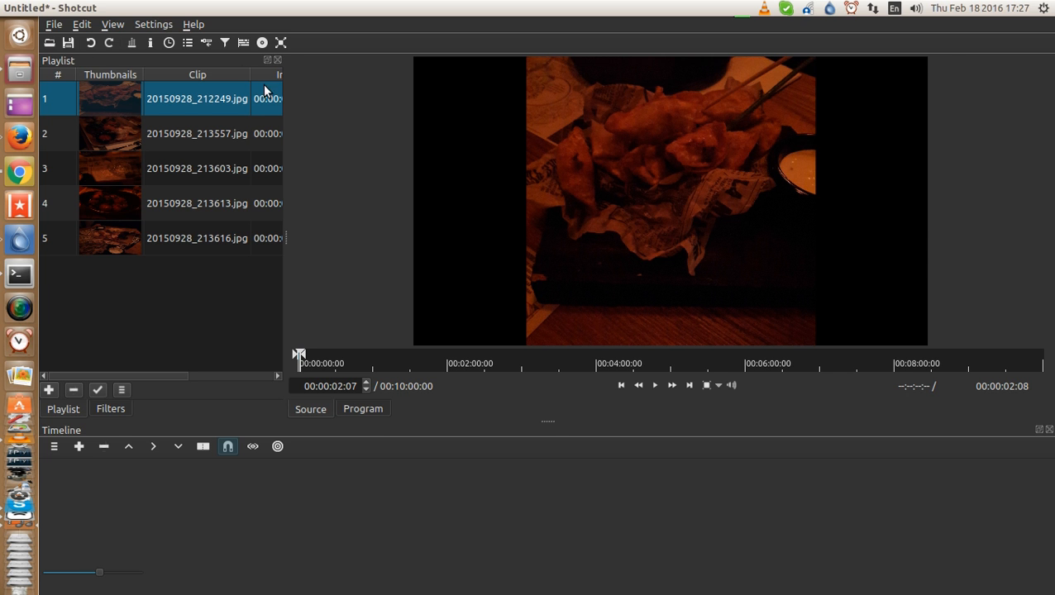
Step: Widen the playlist to show its duration column and compare it with the first image's duration property
left_click_drag(285, 96, 454, 100)
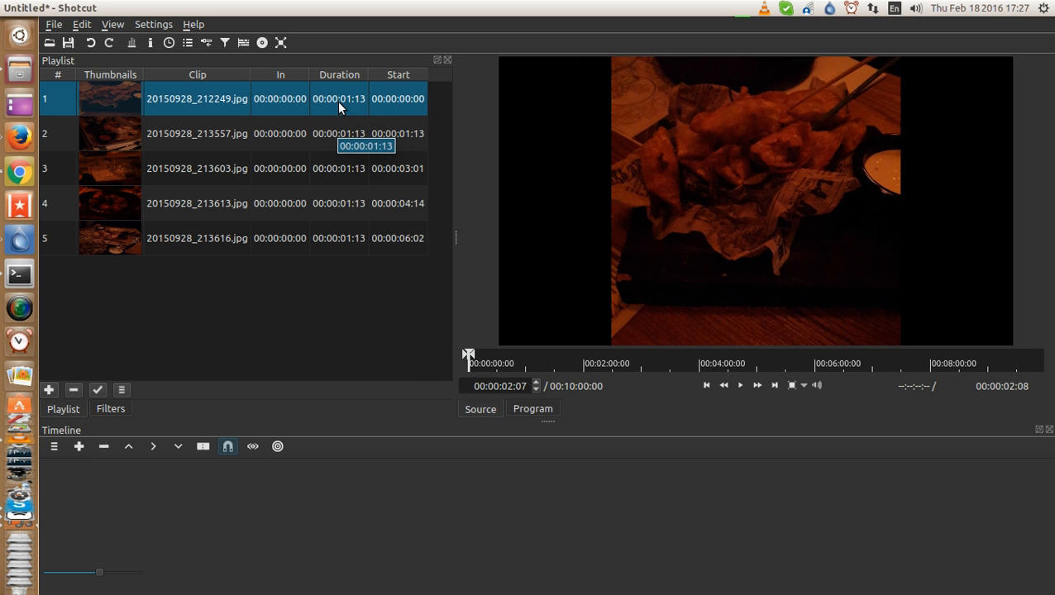
left_click(151, 43)
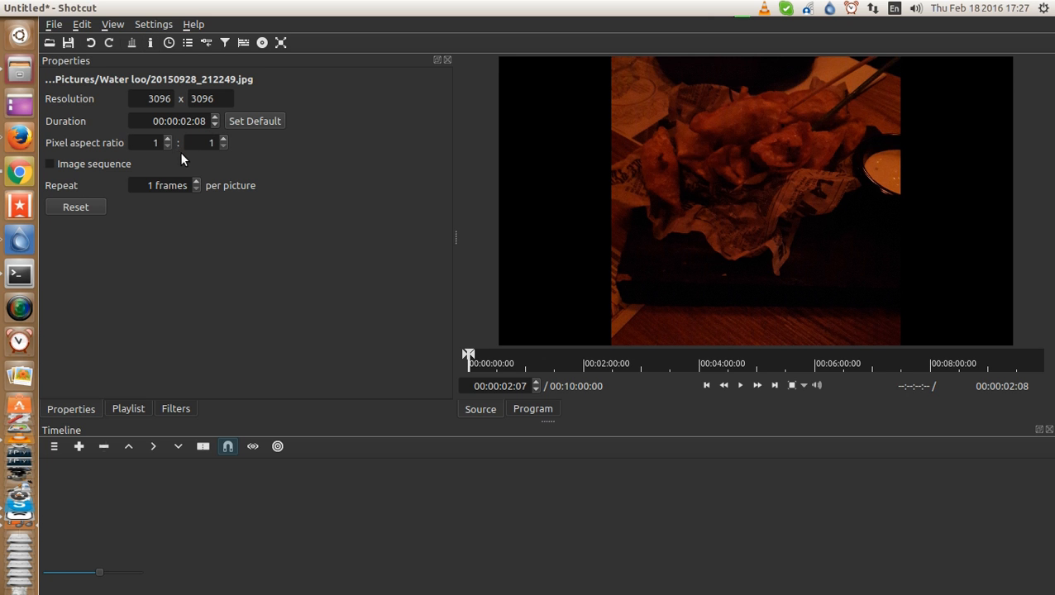
left_click(447, 60)
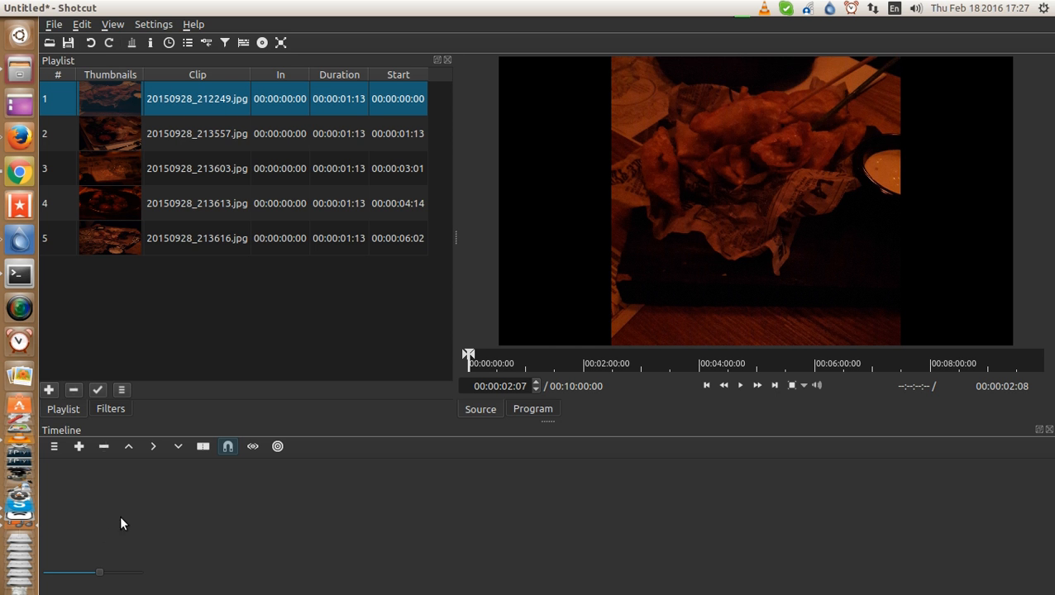
Step: Add 20150928_212249.jpg from the playlist to the timeline and open its properties
left_click_drag(65, 96, 102, 506)
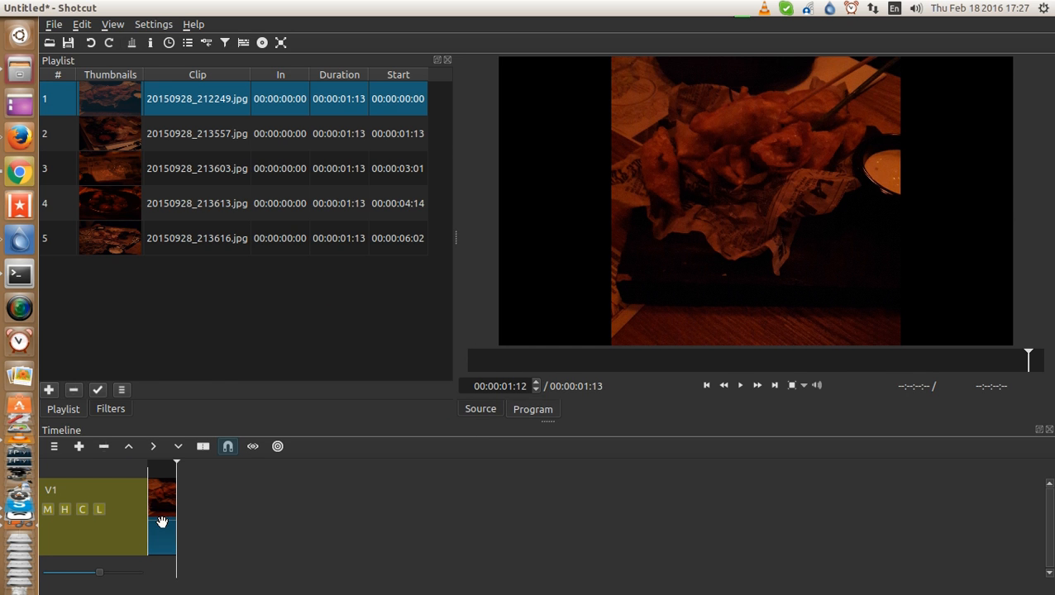
left_click(150, 43)
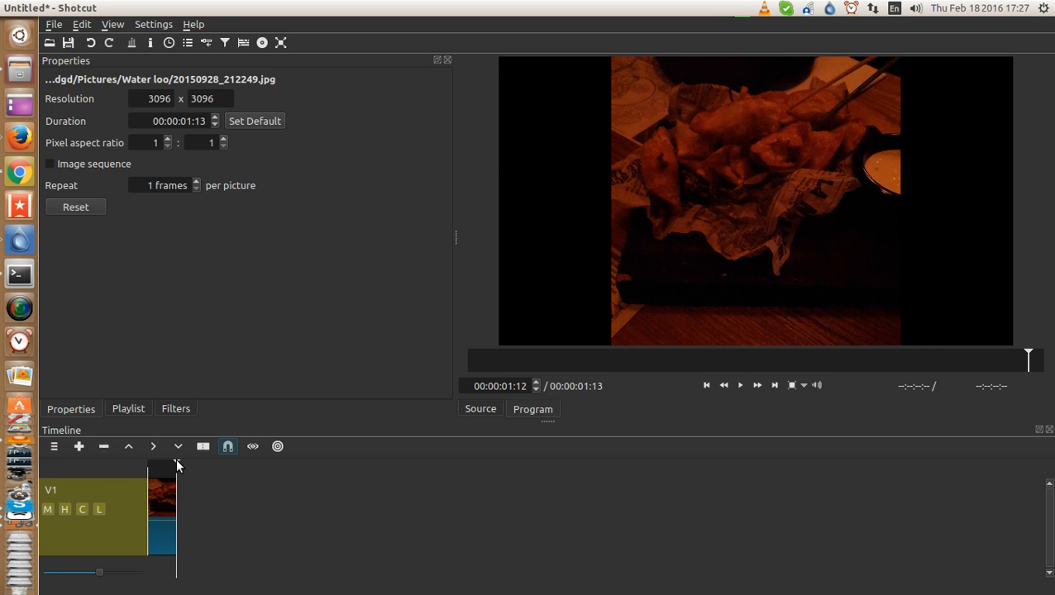
Step: Play back the first timeline clip and return the playhead to the start
left_click_drag(175, 458, 170, 456)
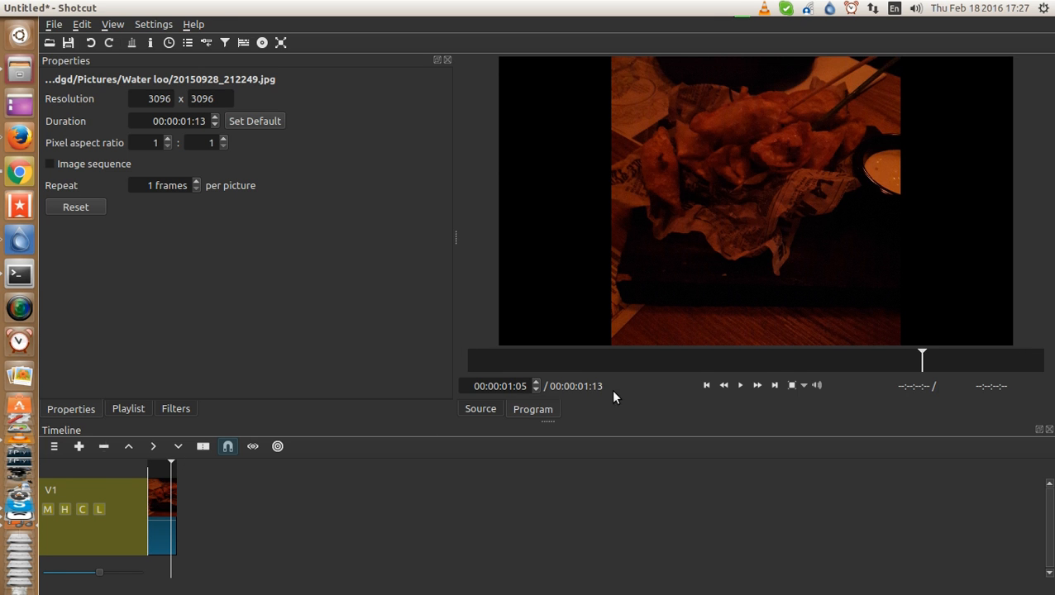
left_click(742, 385)
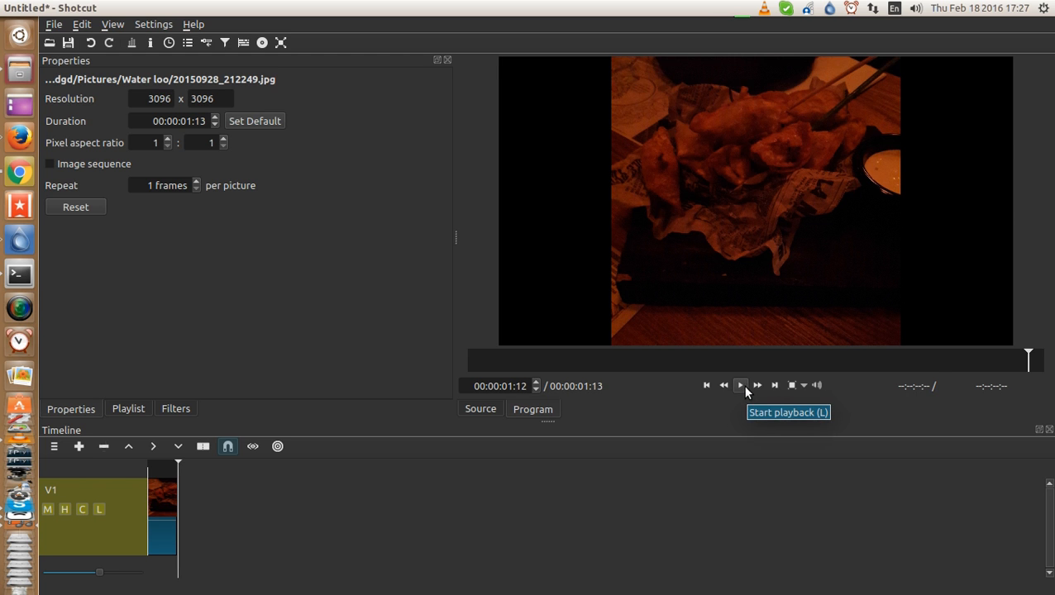
left_click(738, 386)
left_click(707, 386)
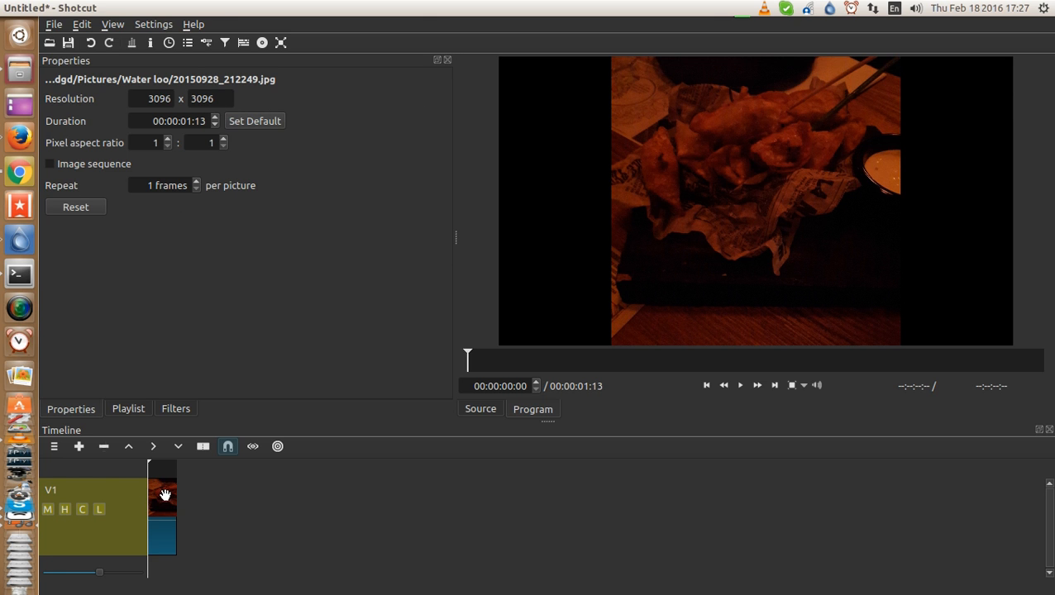
Step: Try to raise the timeline clip's duration to at least 00:00:02:08 and make it the default
left_click(215, 118)
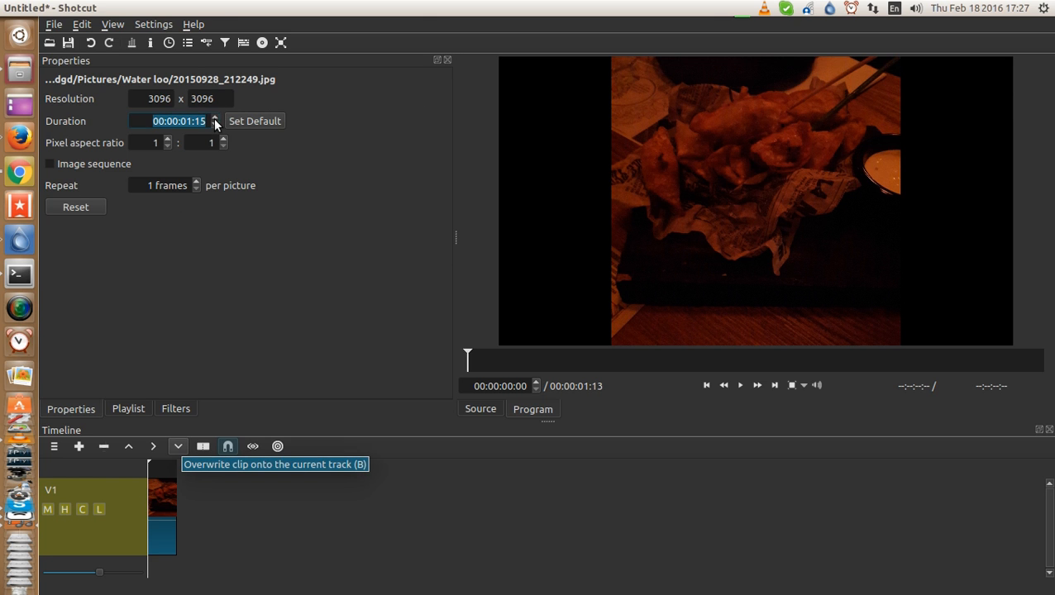
left_click(215, 119)
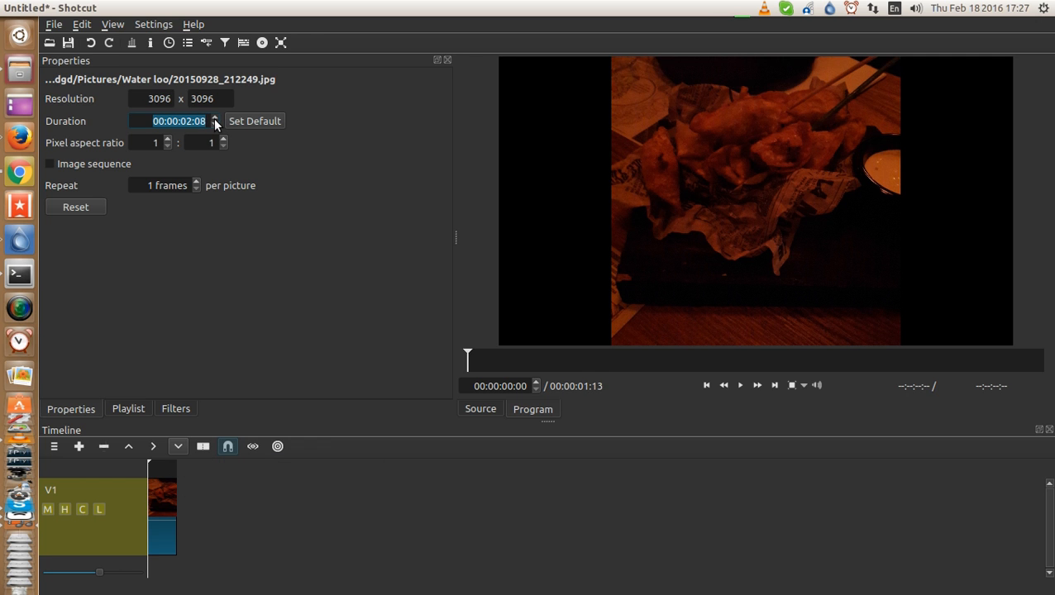
left_click(215, 119)
left_click(238, 118)
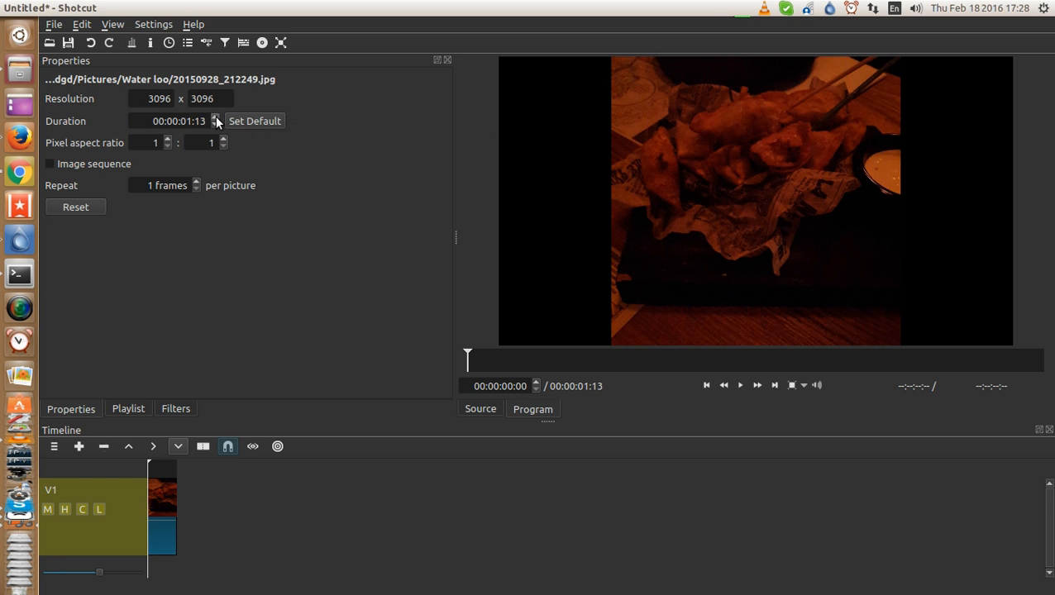
Step: Try to enter a duration of 2 for the timeline clip and return to the playlist
triple_click(190, 123)
left_click(191, 125)
type("2")
key("Return")
left_click(447, 60)
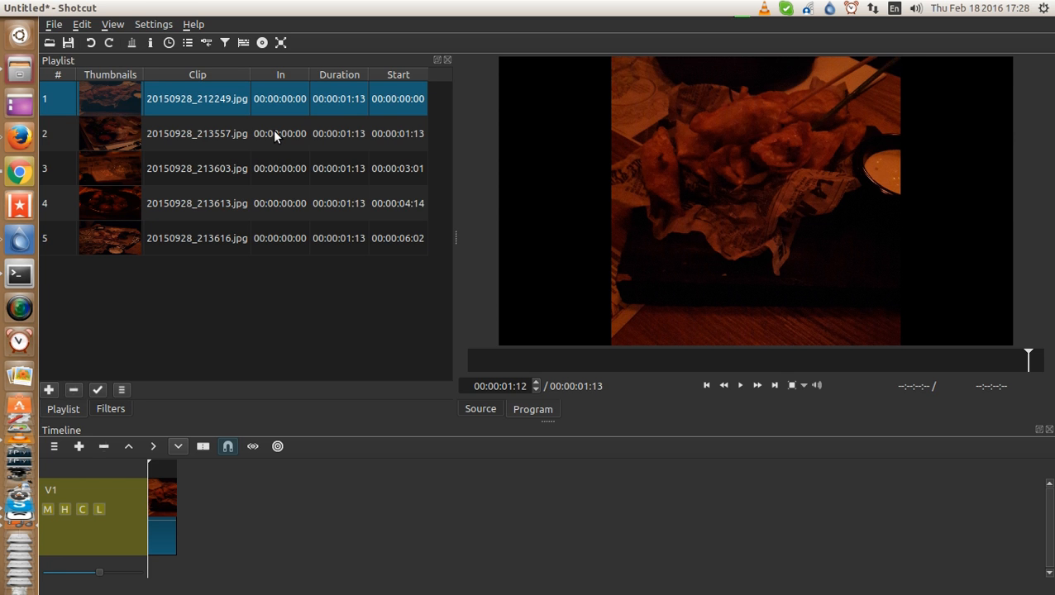
left_click(338, 135)
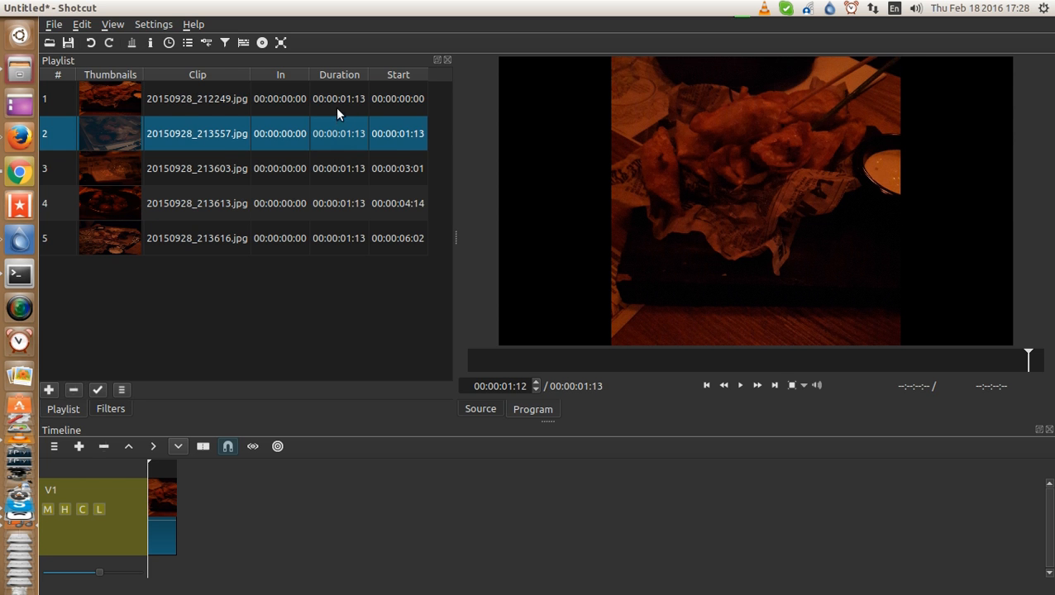
left_click(335, 108)
left_click(324, 238)
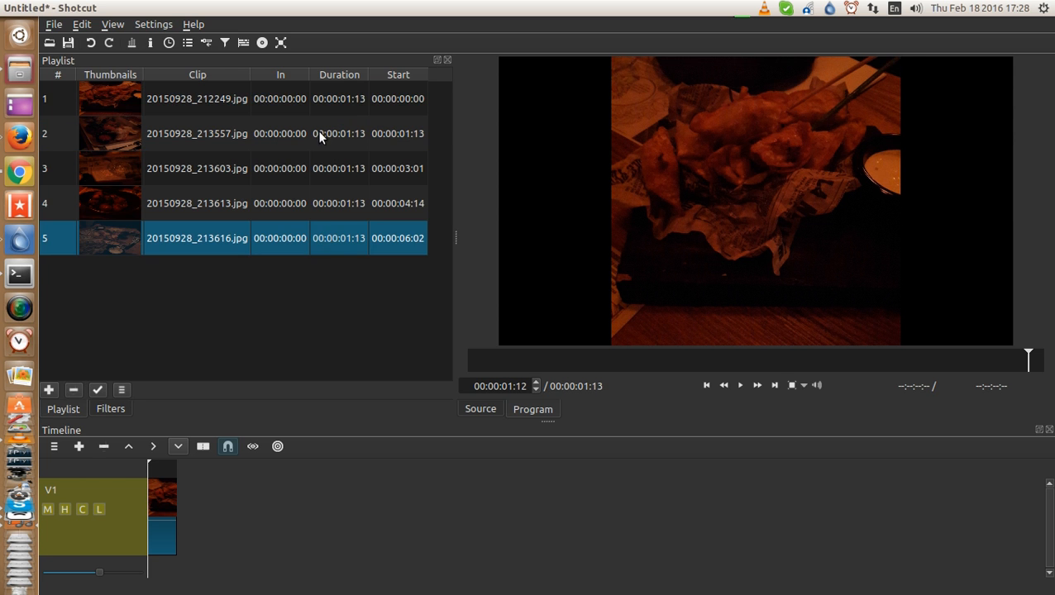
left_click(278, 96)
left_click(289, 236)
left_click(199, 100)
Step: Try Insert Cut on 20150928_213557.jpg in the playlist and undo the insertion
left_click(200, 131)
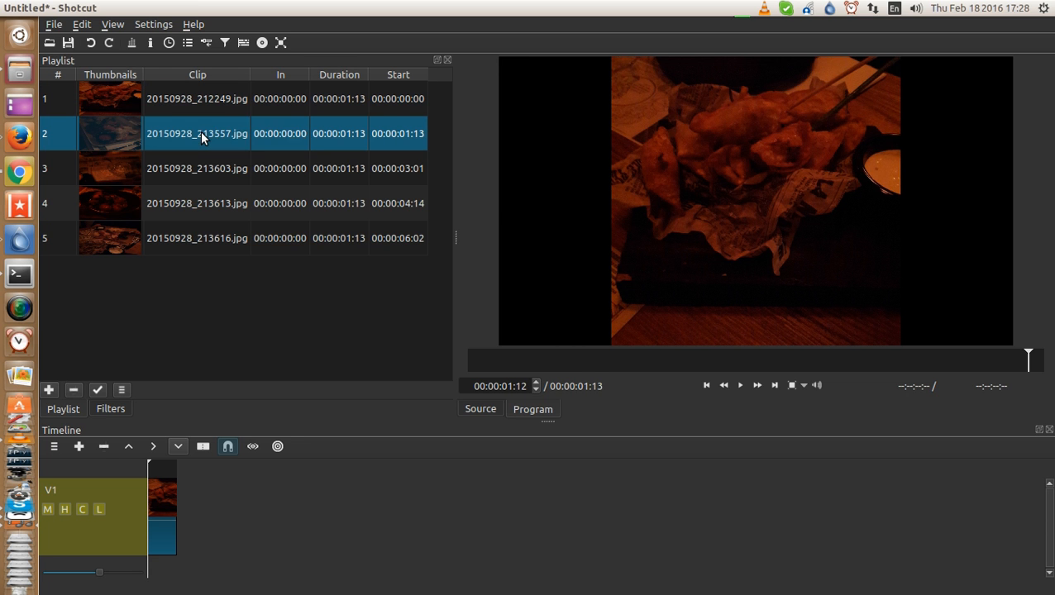
right_click(200, 131)
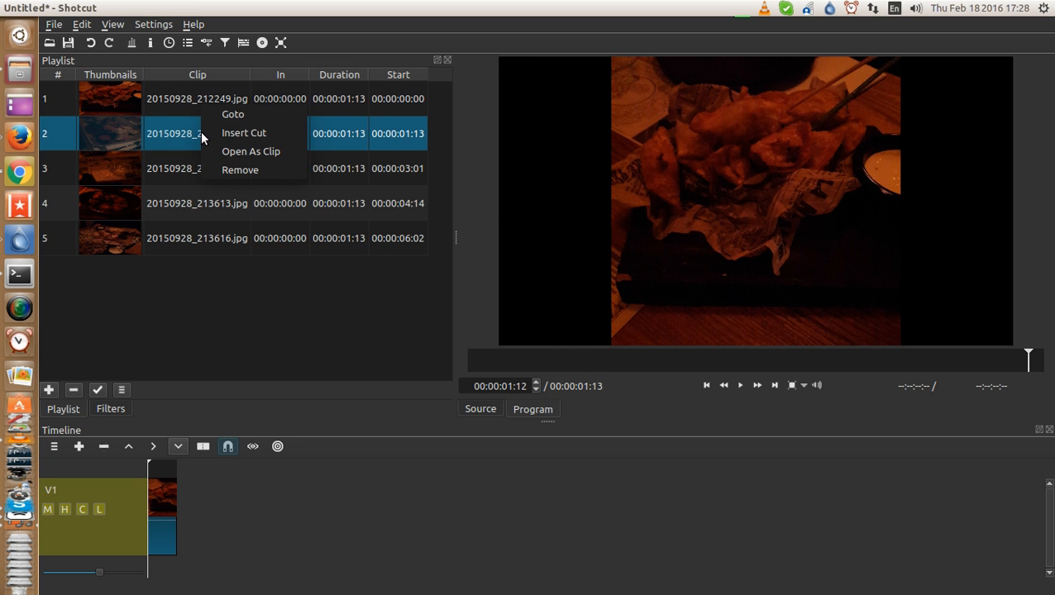
left_click(252, 133)
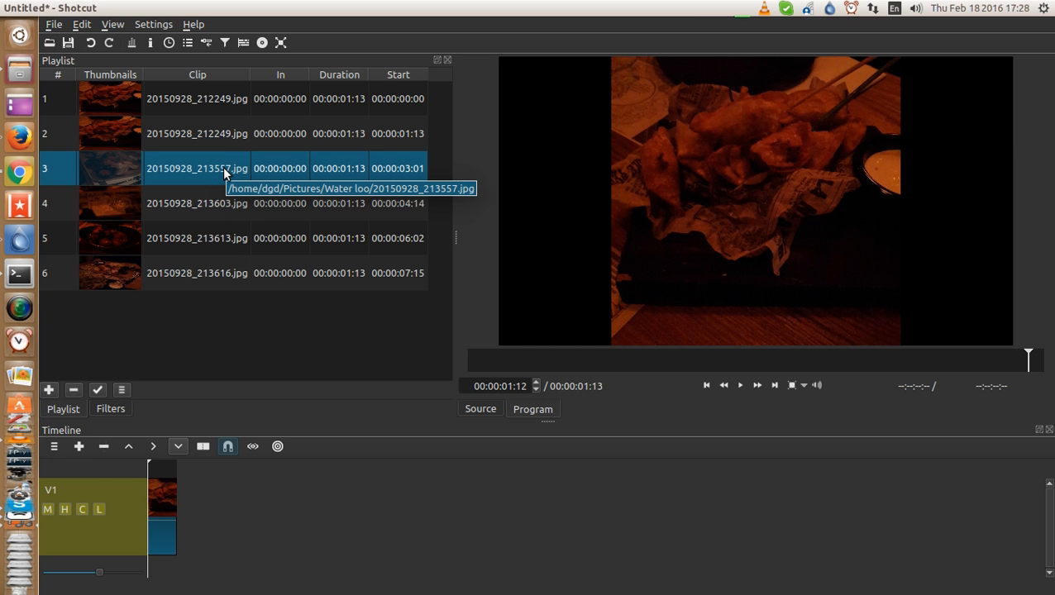
key("ctrl+z")
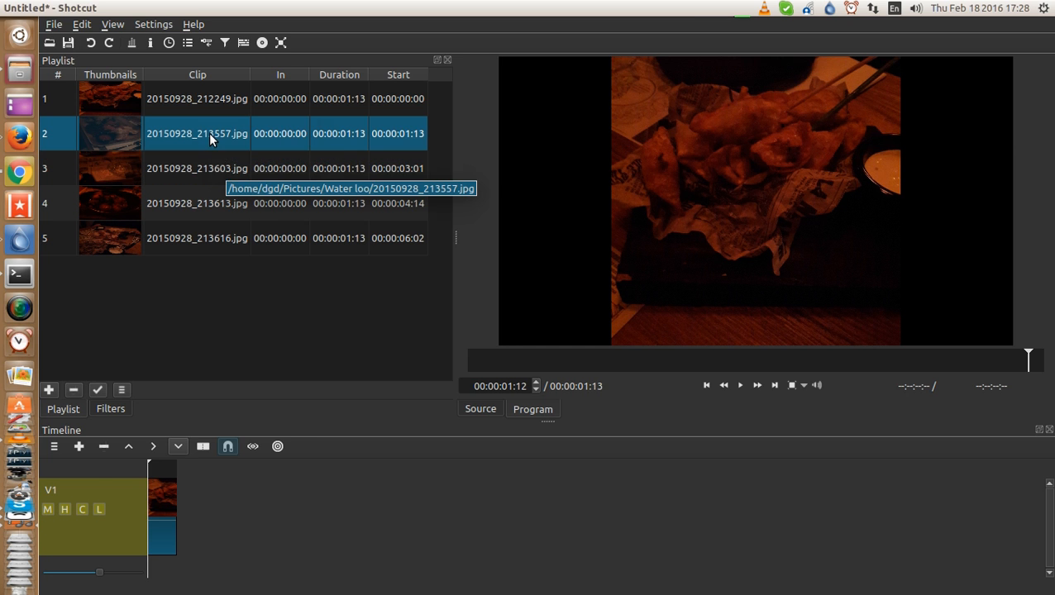
Step: Open 20150928_213557.jpg as a clip and append it to the timeline after the first image
right_click(210, 134)
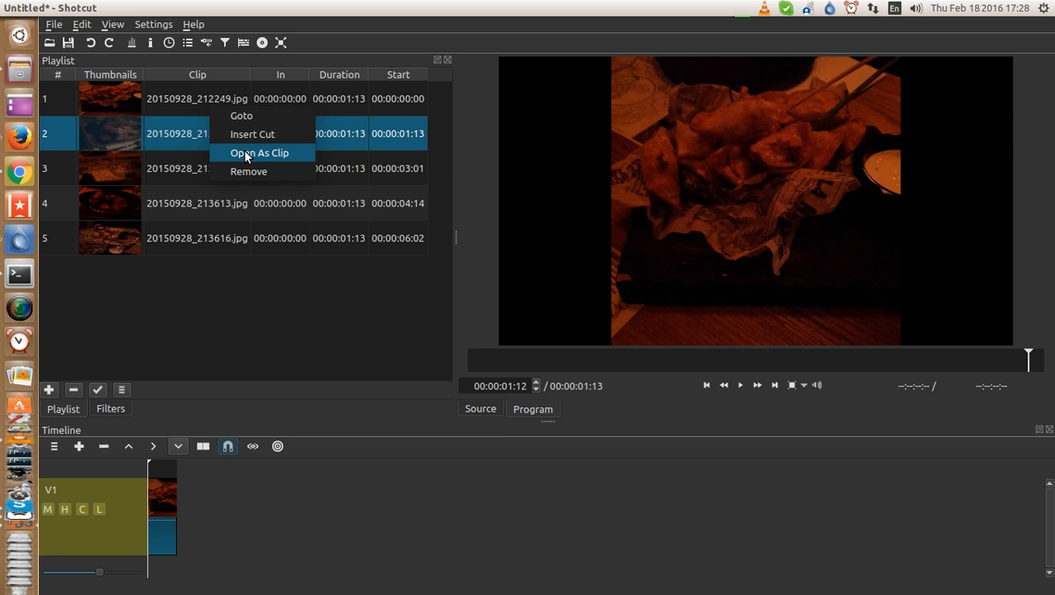
left_click(245, 153)
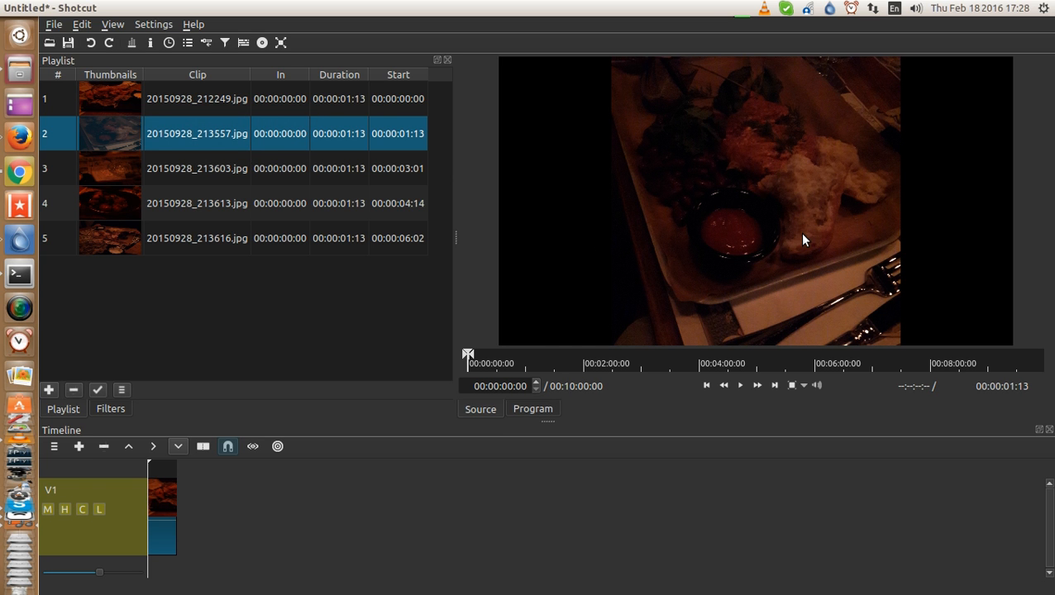
left_click_drag(185, 136, 172, 496)
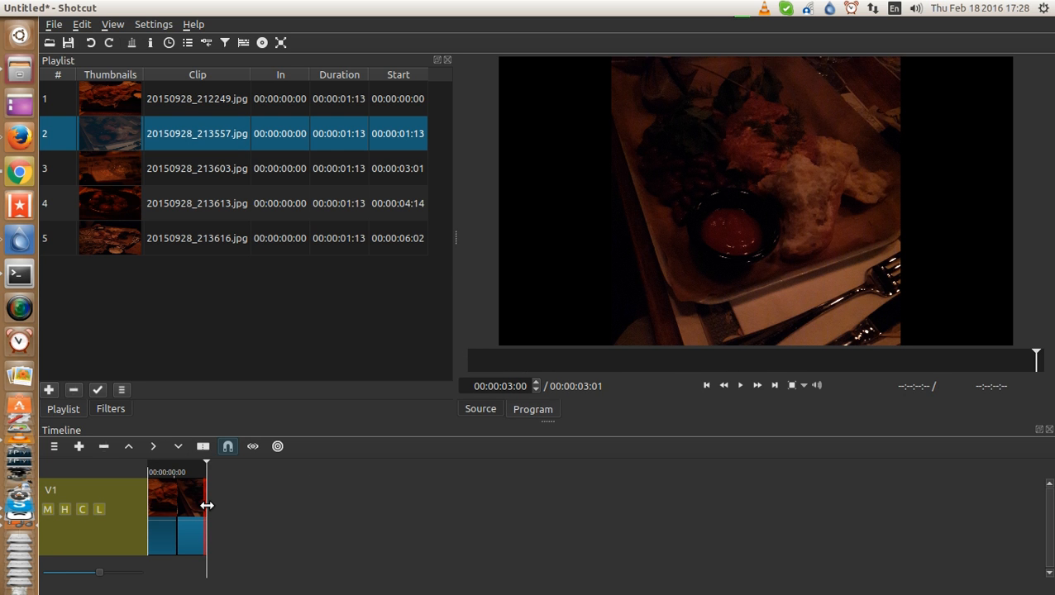
Step: Stretch the end of the second timeline clip until the sequence runs about 00:00:08:15
left_click_drag(206, 507, 347, 521)
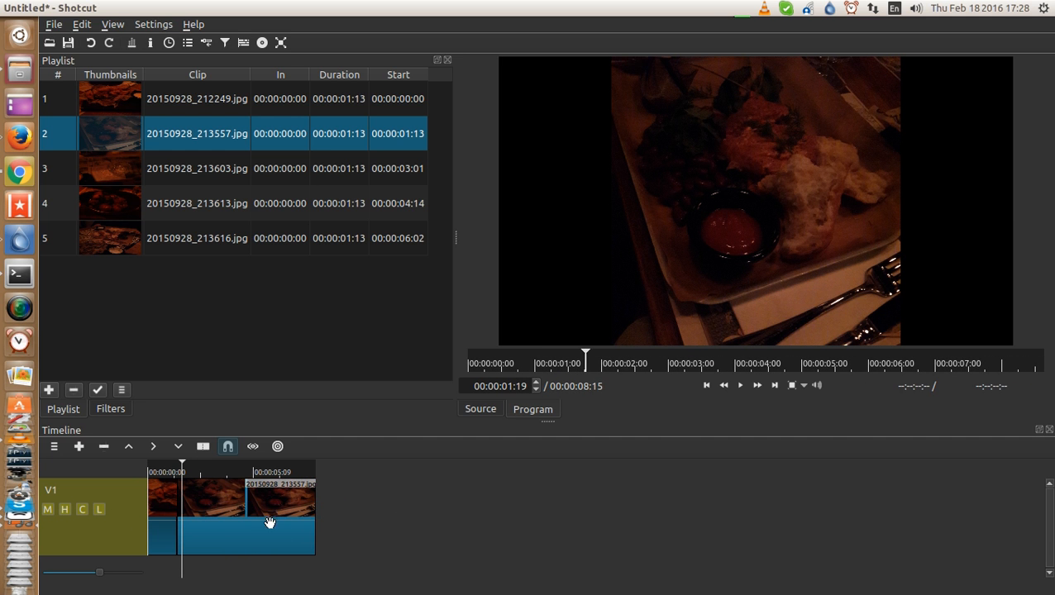
left_click(275, 508)
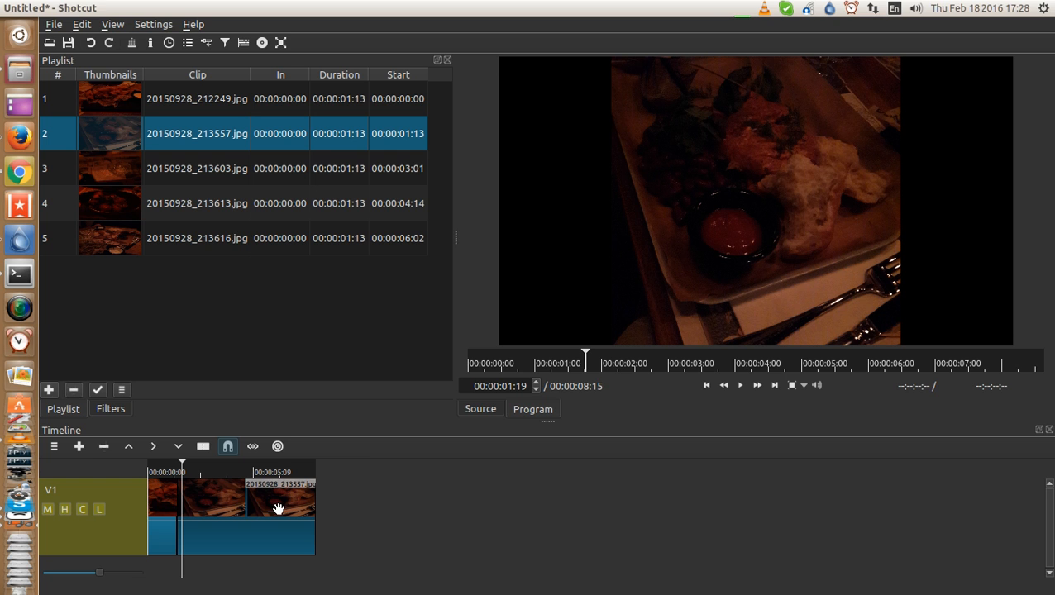
Step: Move the playhead back to 00:00:01:06 within the first timeline clip
left_click(278, 446)
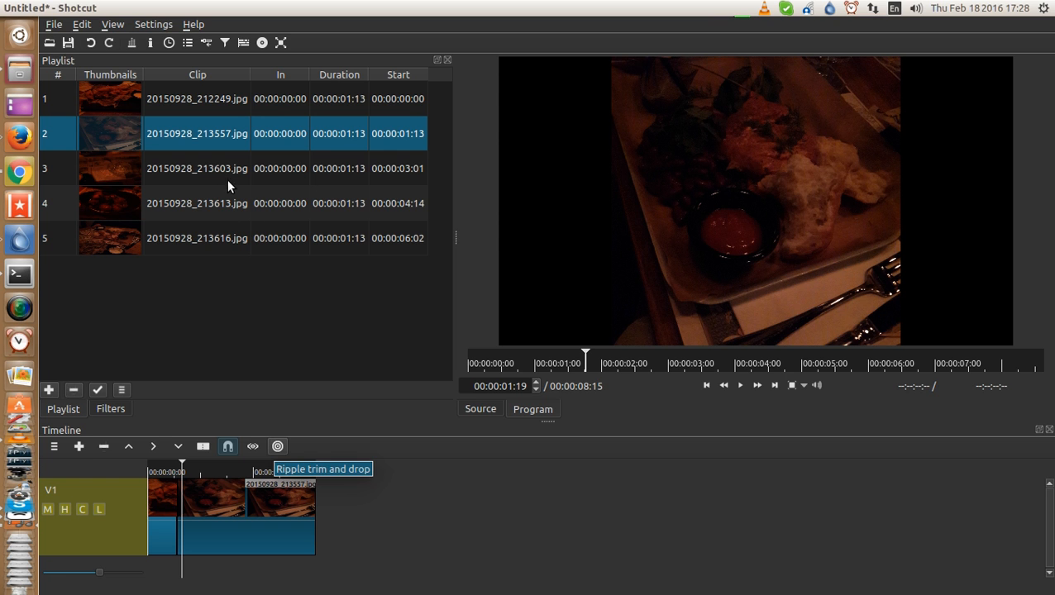
left_click(203, 447)
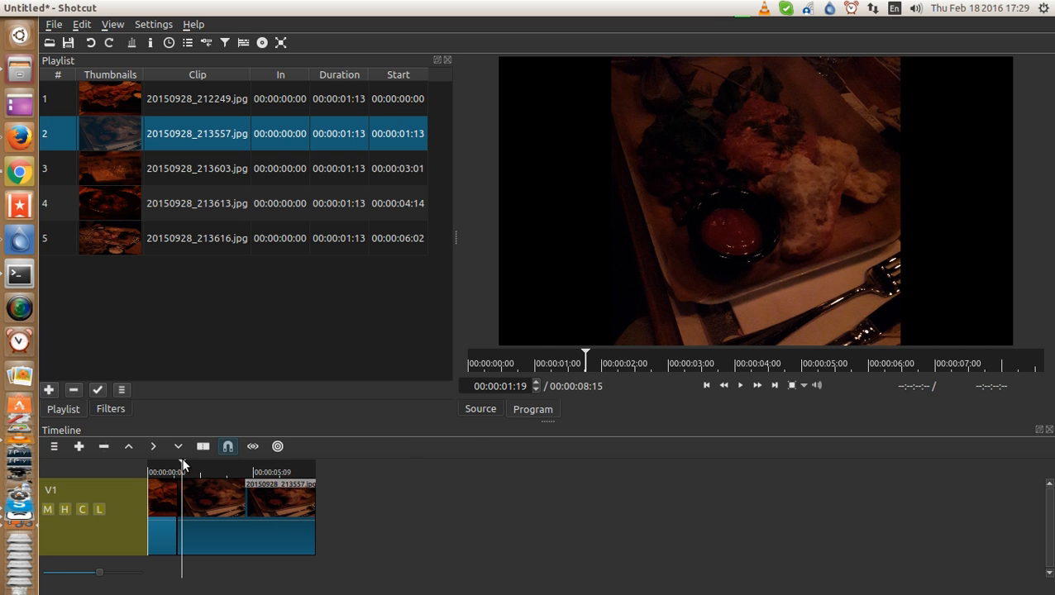
left_click_drag(182, 465, 171, 464)
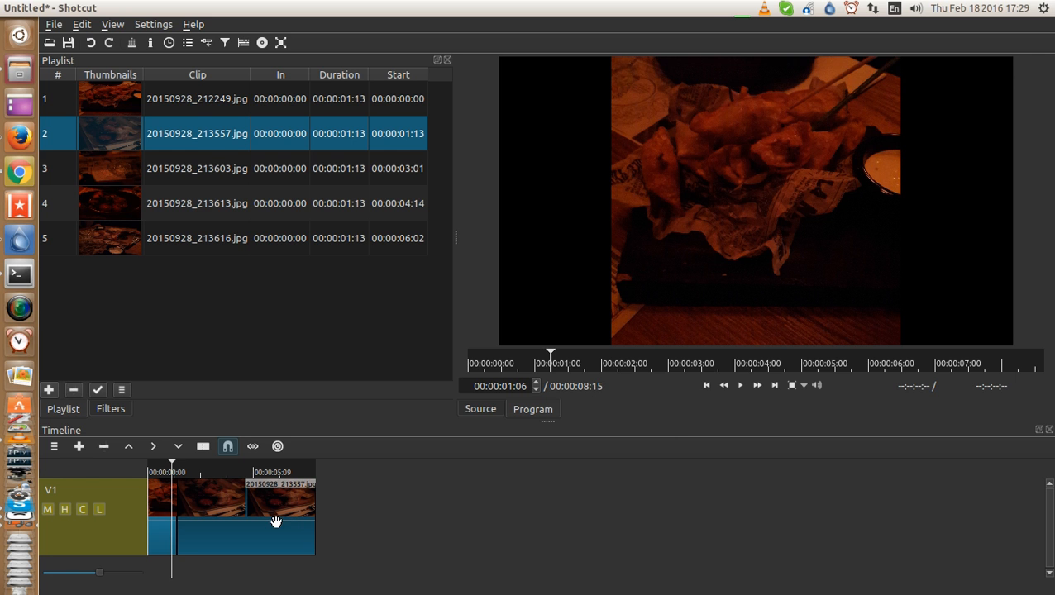
Step: View the properties and duration of the selected 20150928_213557.jpg timeline clip
left_click(278, 446)
left_click(149, 43)
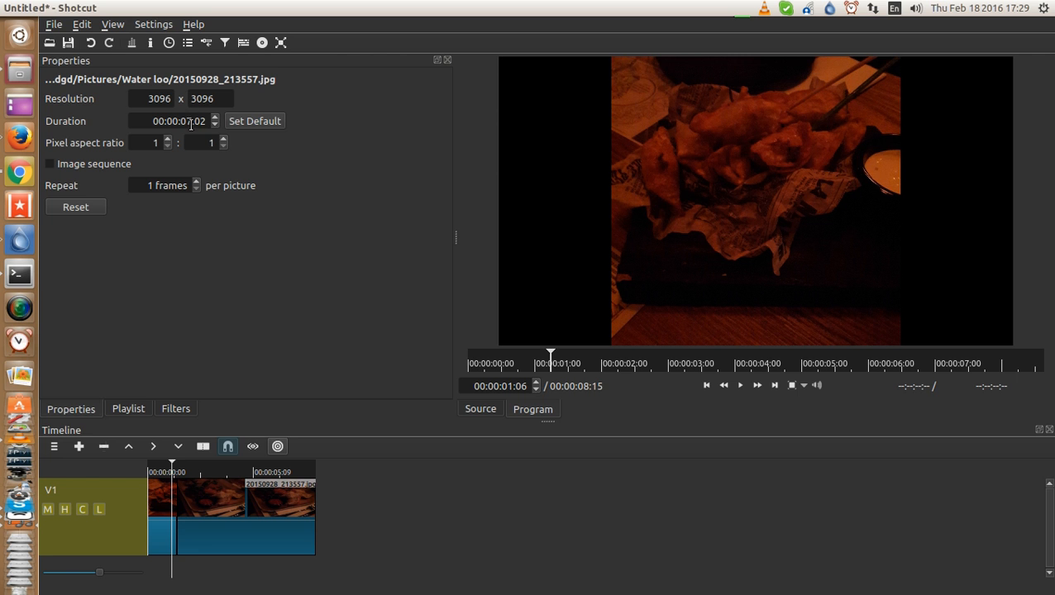
left_click(447, 61)
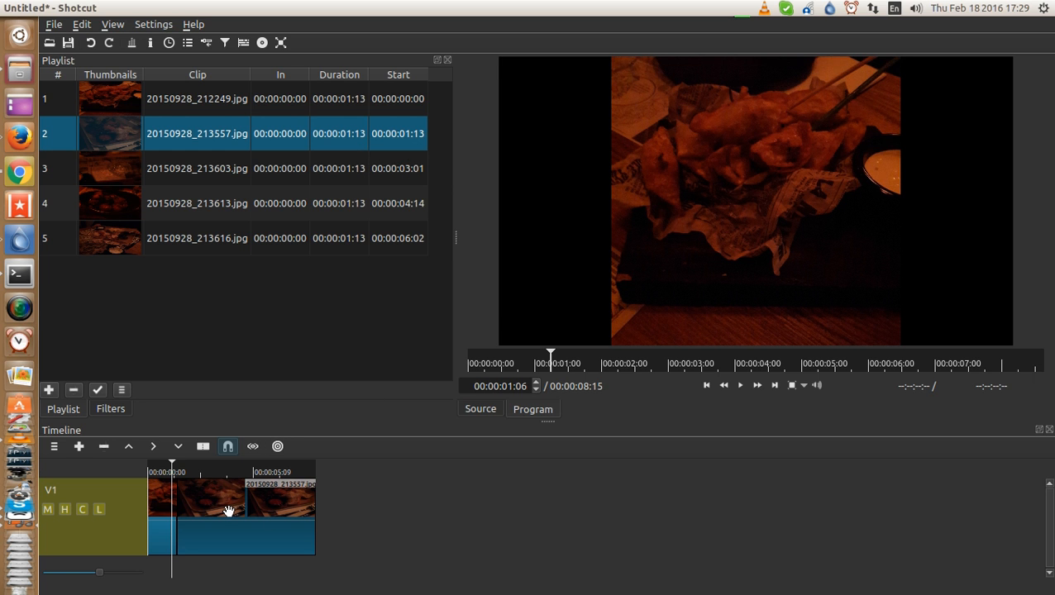
Step: Shift the clips after the first image so the sequence ends at 00:00:11:21, and extend the first clip's end partway into the gap
left_click_drag(229, 511, 302, 514)
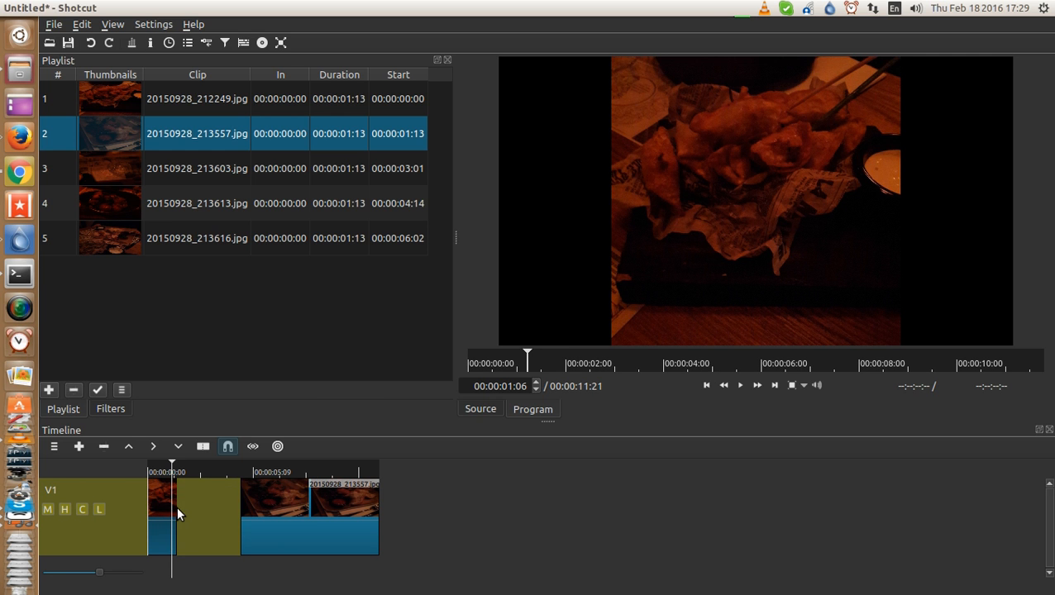
left_click_drag(176, 508, 213, 510)
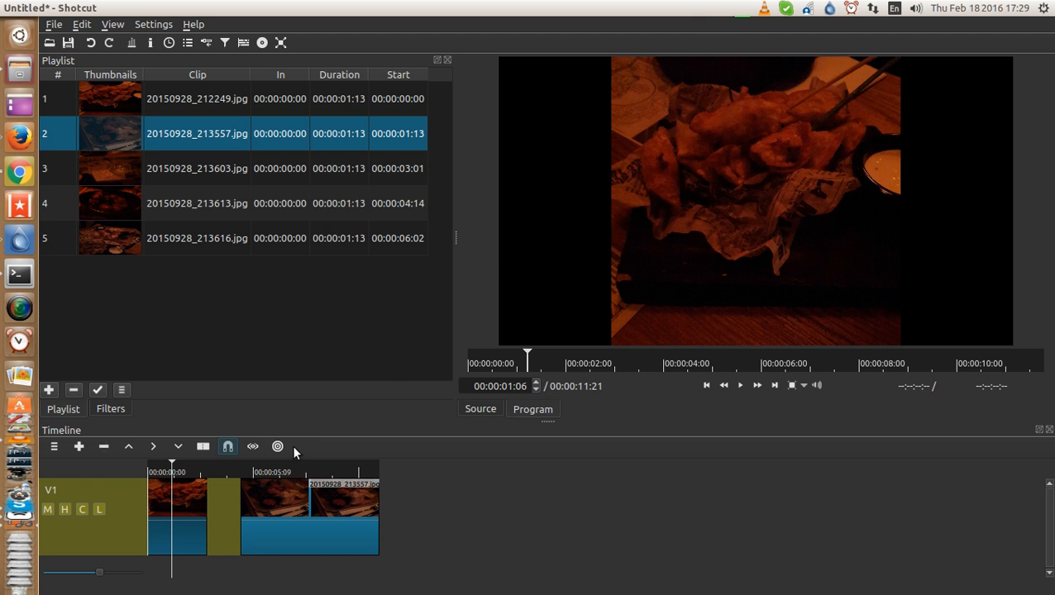
Step: Remove the remaining gap after the first clip and overlap the next clip slightly onto it to create a transition
left_click_drag(286, 520, 235, 525)
left_click(215, 509)
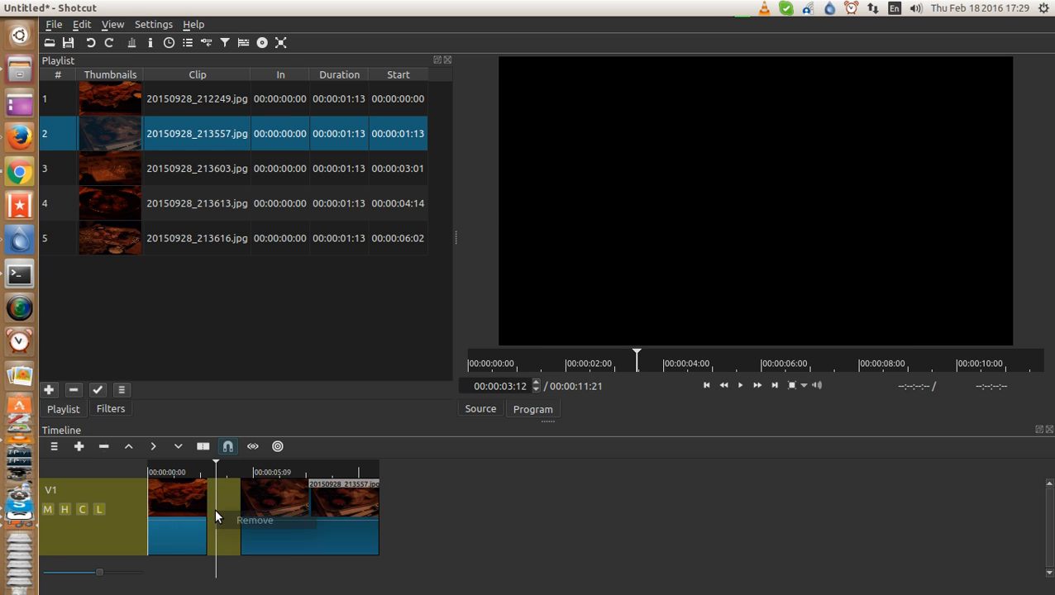
right_click(215, 509)
left_click(248, 520)
left_click_drag(306, 516, 291, 514)
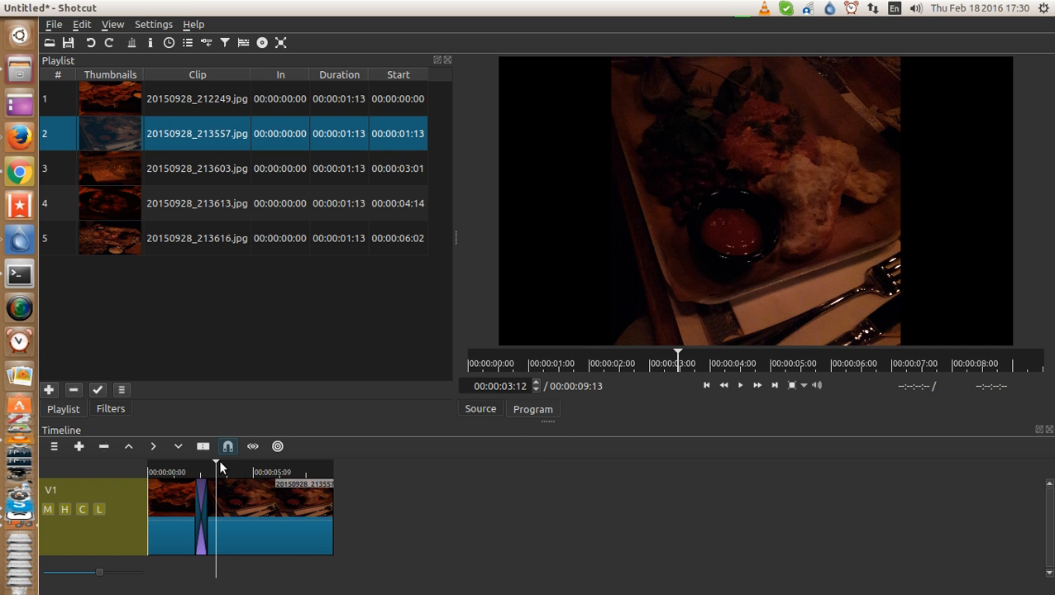
Step: Play back the transition between the first two clips twice, starting before the overlap
left_click_drag(217, 463, 186, 463)
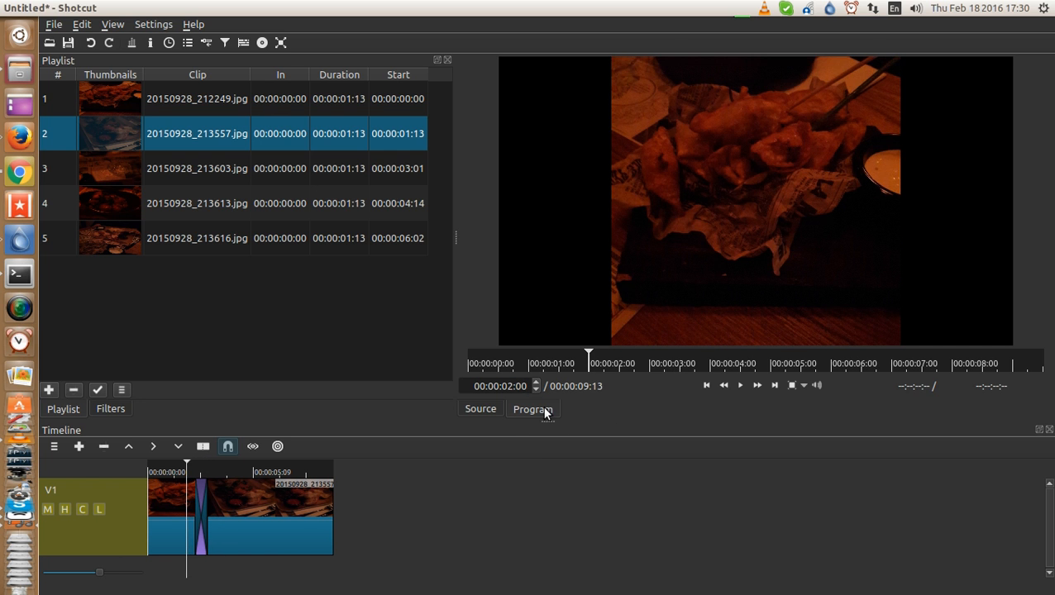
left_click(740, 387)
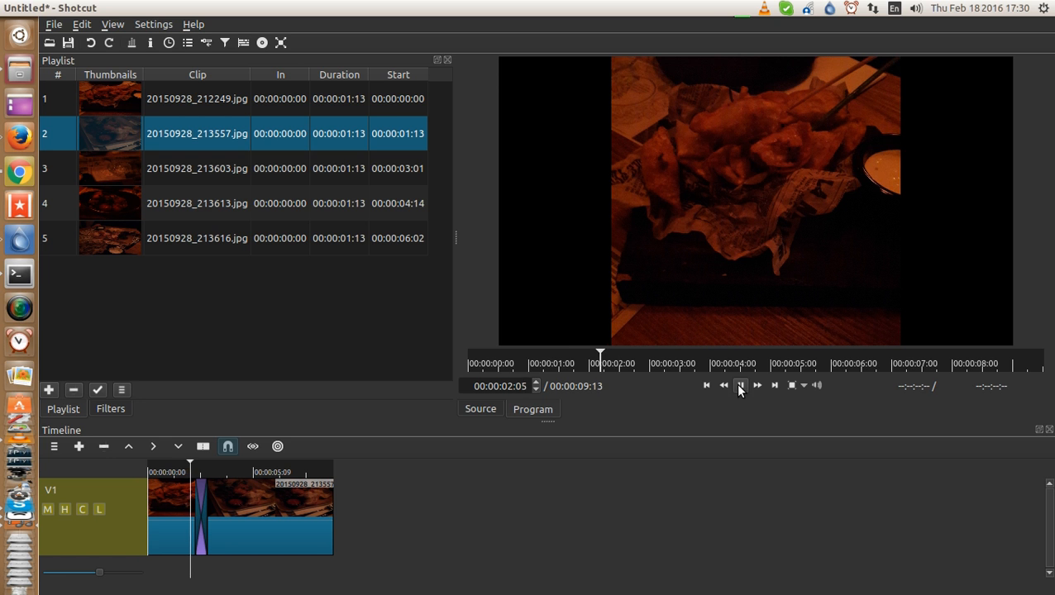
left_click(741, 385)
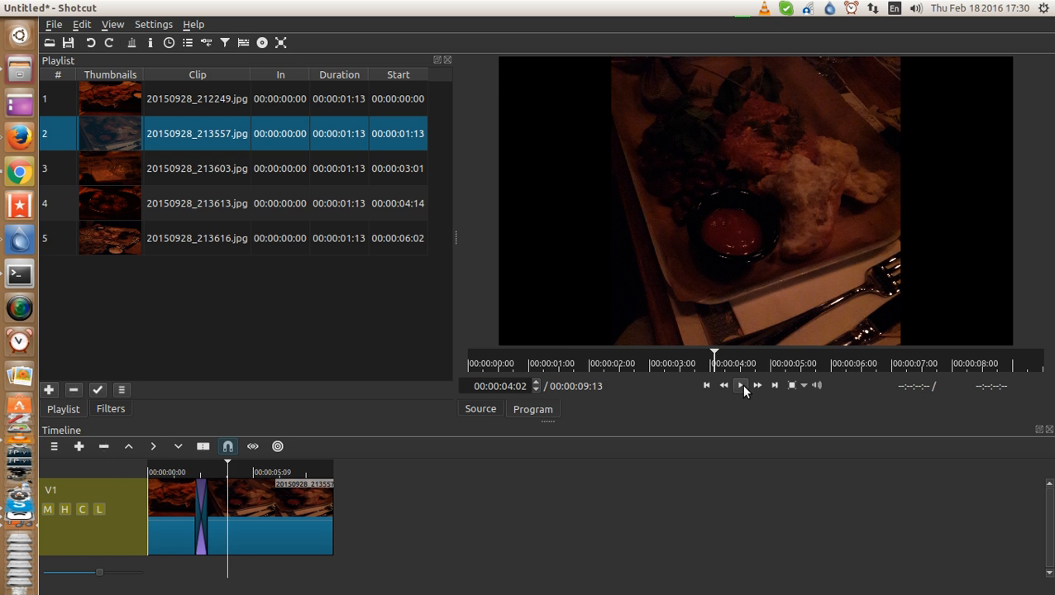
left_click_drag(229, 461, 179, 461)
left_click(740, 386)
left_click(740, 385)
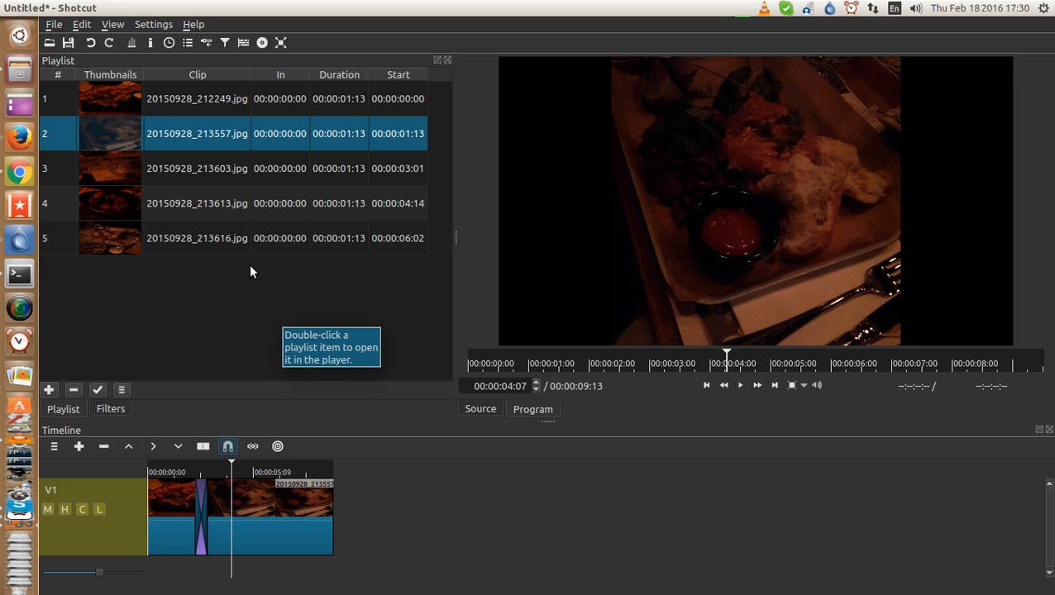
Step: Remove all five images from the playlist, from 20150928_212249.jpg through 20150928_213616.jpg
left_click(196, 102)
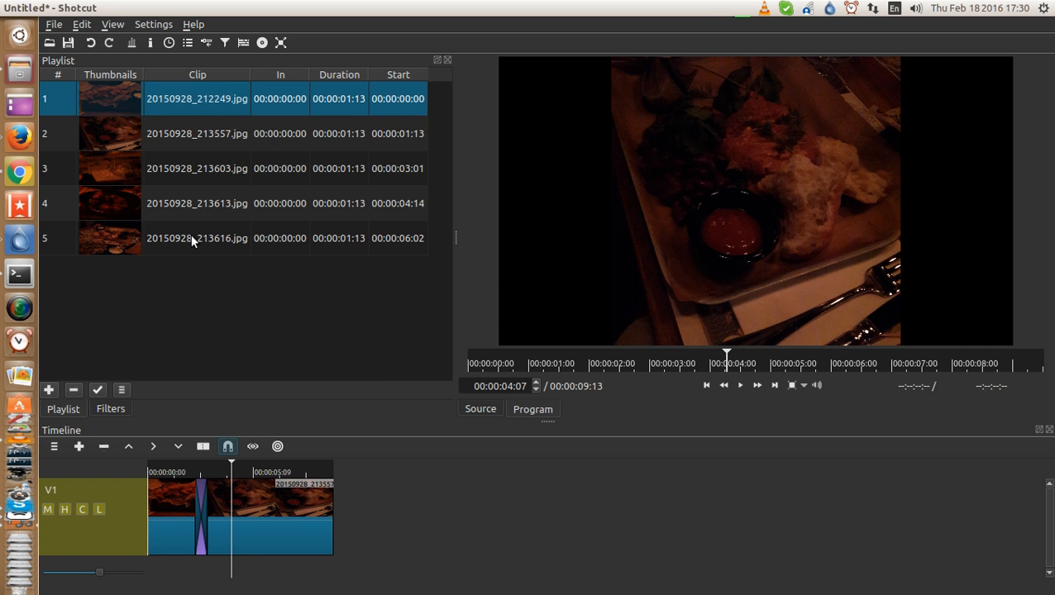
right_click(200, 95)
left_click(220, 113)
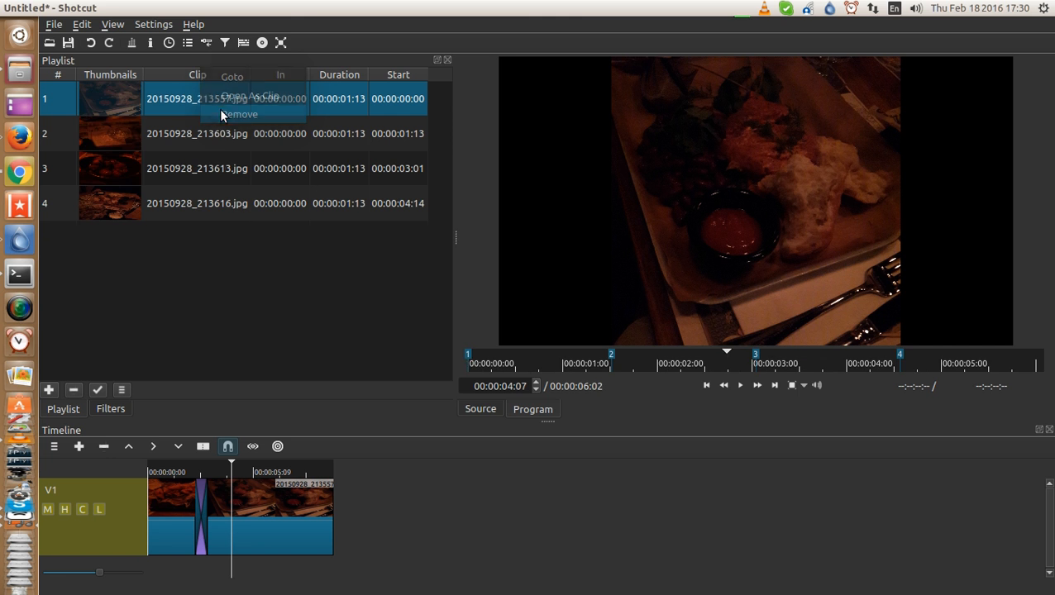
right_click(198, 92)
left_click(221, 110)
right_click(193, 98)
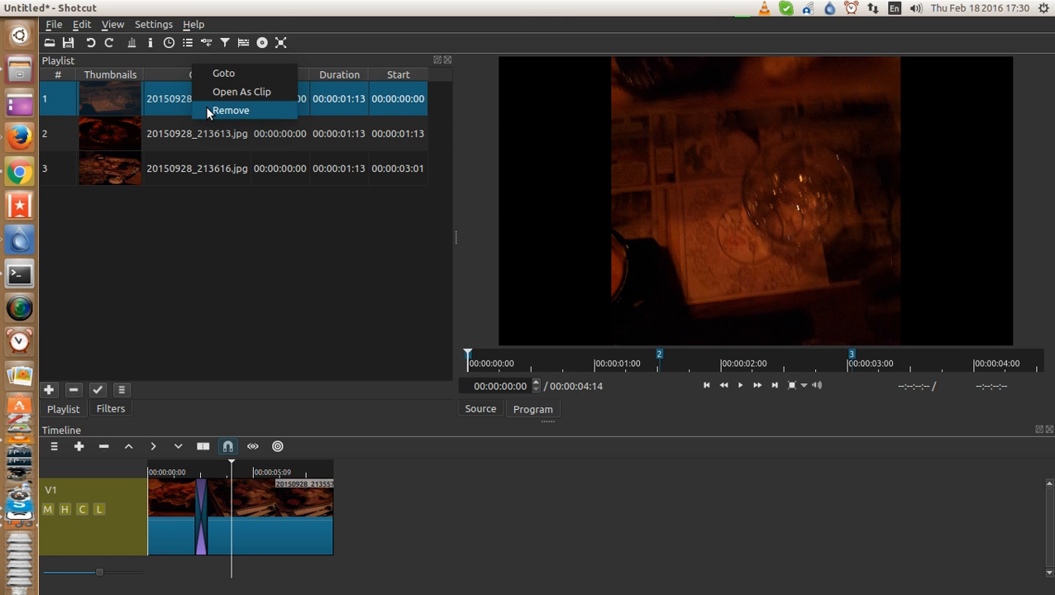
left_click(208, 106)
right_click(190, 104)
left_click(211, 123)
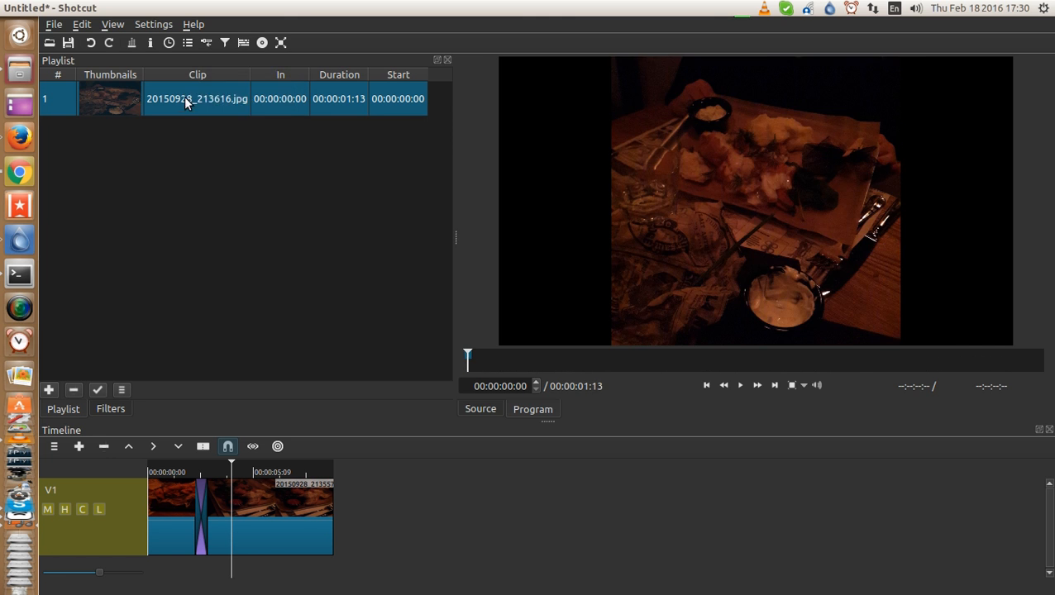
right_click(188, 125)
left_click(208, 119)
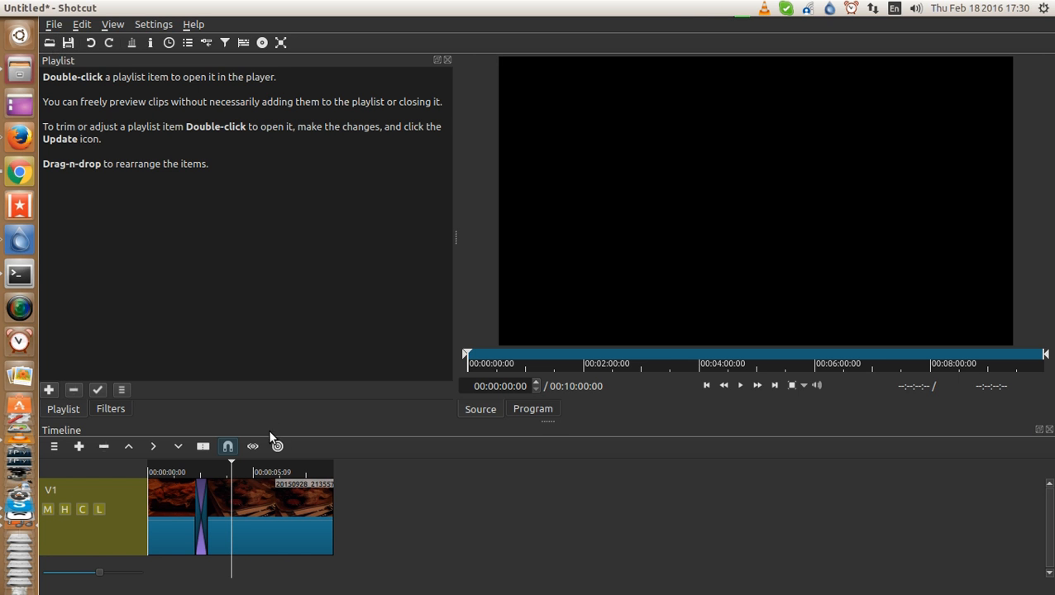
Step: Delete every clip and the transition from track V1 to empty the timeline
left_click(261, 523)
key("Delete")
left_click(176, 500)
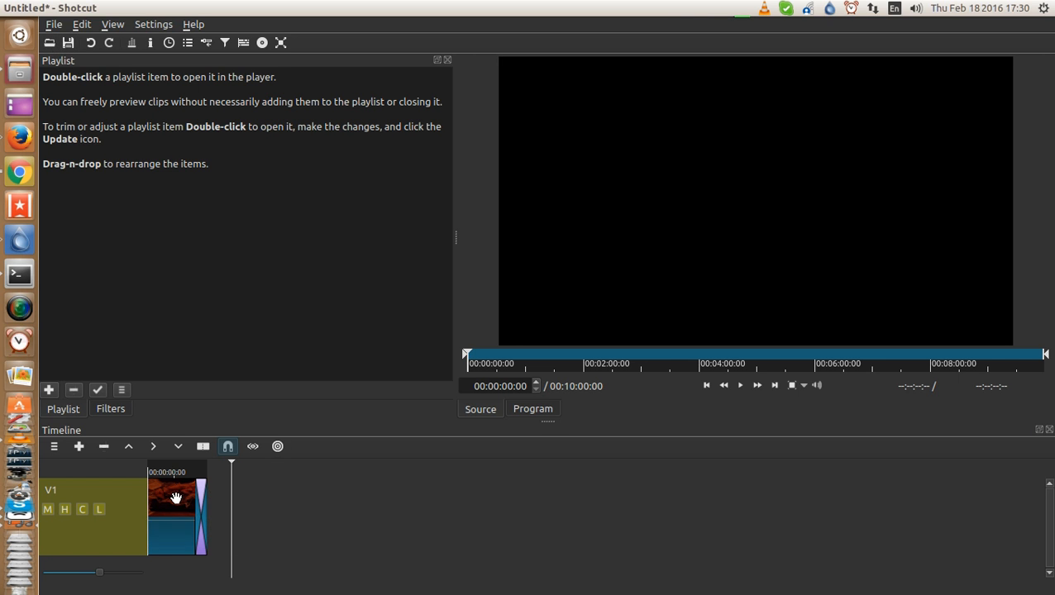
key("Delete")
left_click(187, 494)
key("Delete")
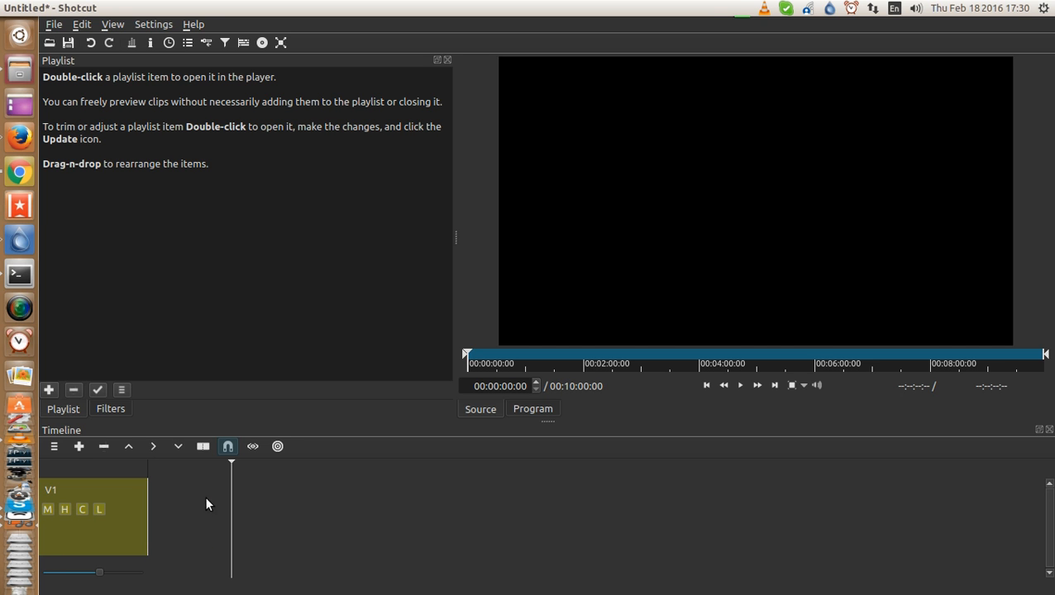
Step: Import all five images from the Water loo folder, 20150928_212249.jpg through 20150928_213616.jpg
left_click(48, 43)
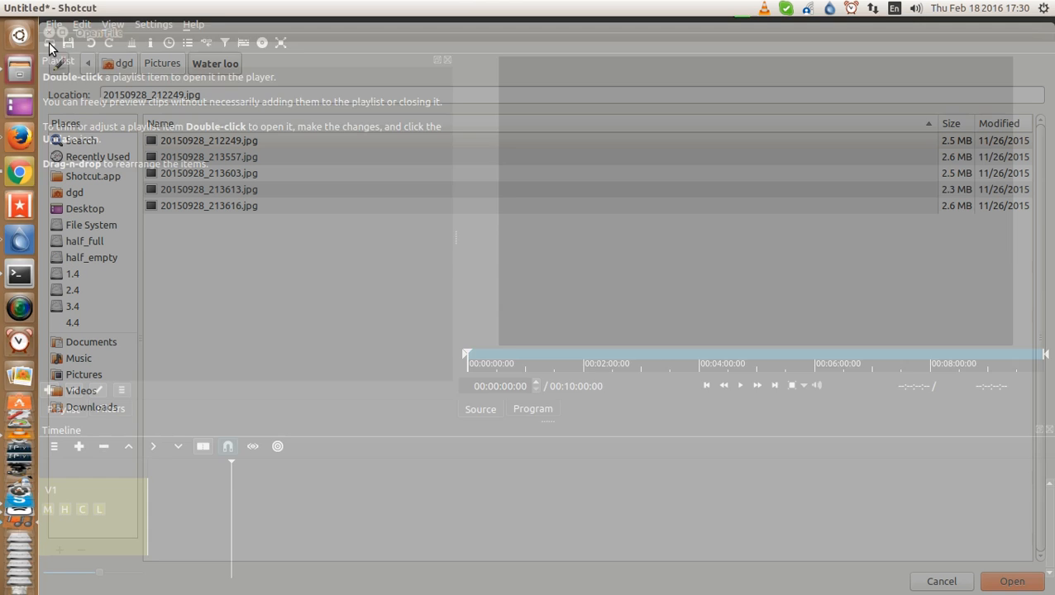
left_click(230, 139)
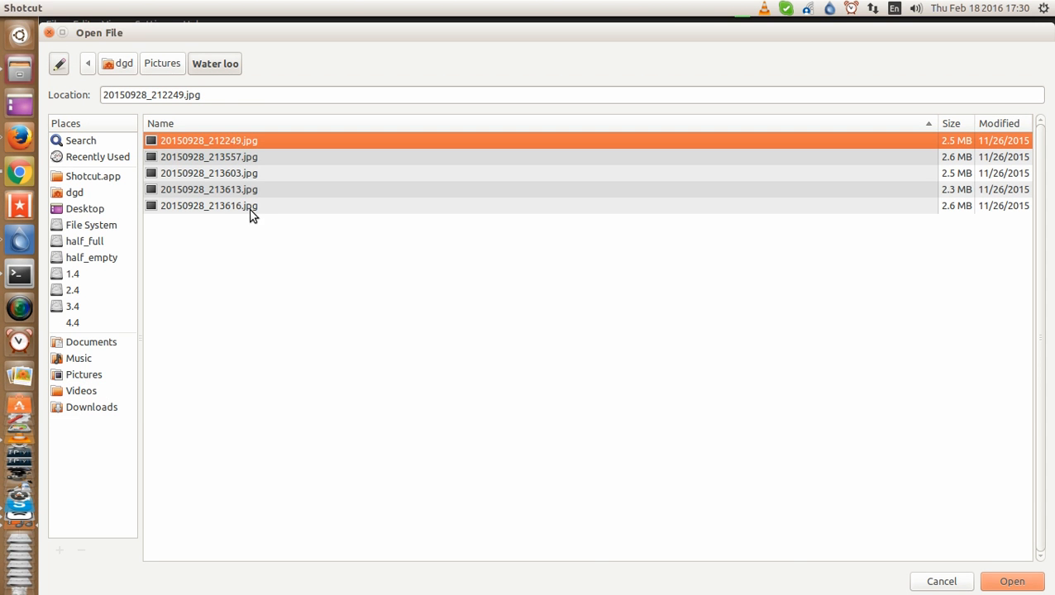
left_click(234, 206, "shift")
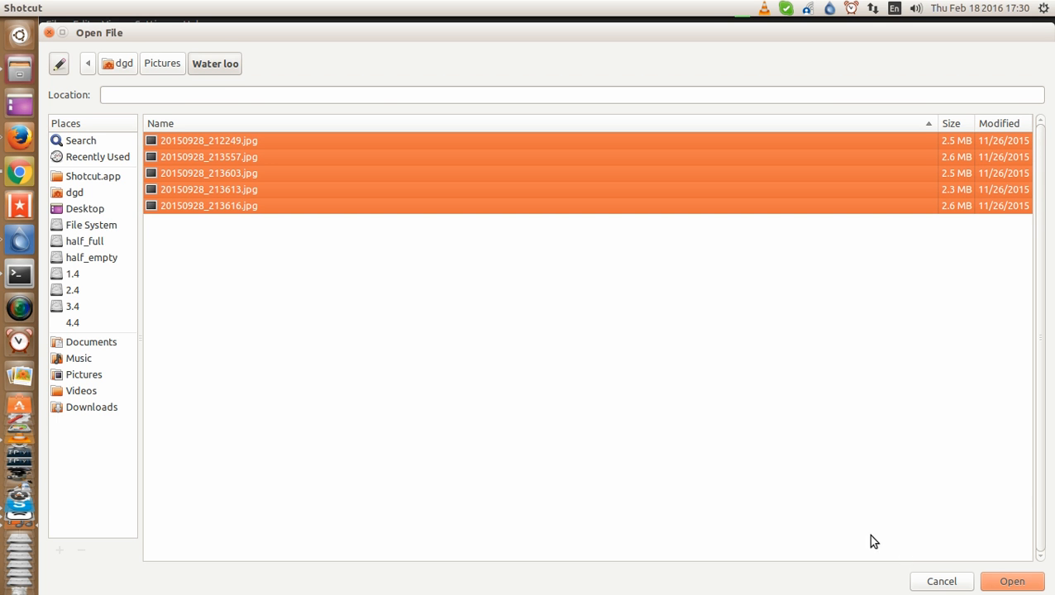
left_click(1002, 585)
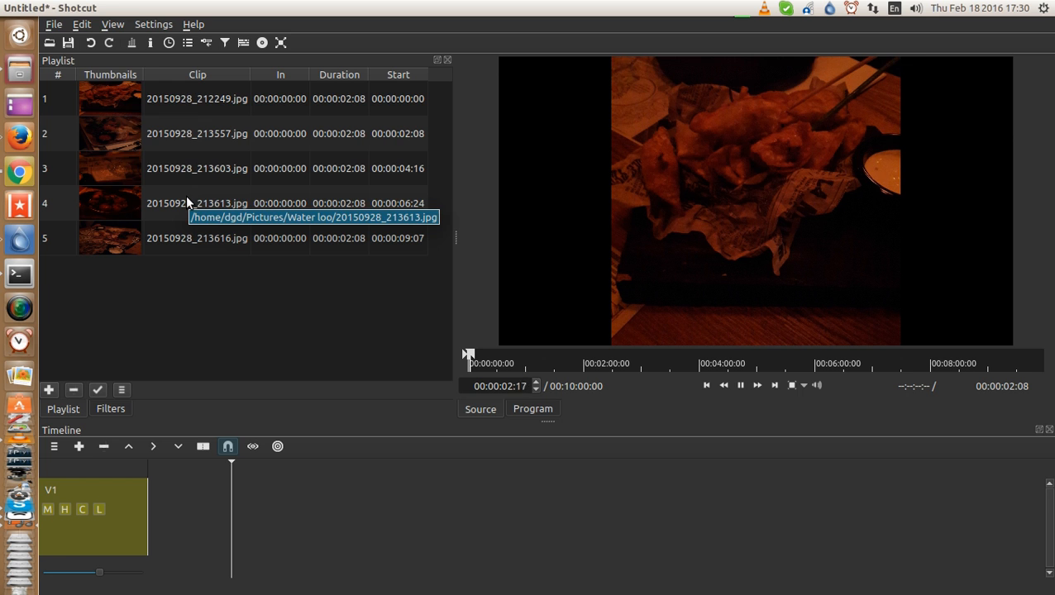
Step: Place the five playlist images on track V1 in order with gaps between them, and move the first clip to the timeline's start
left_click(110, 100)
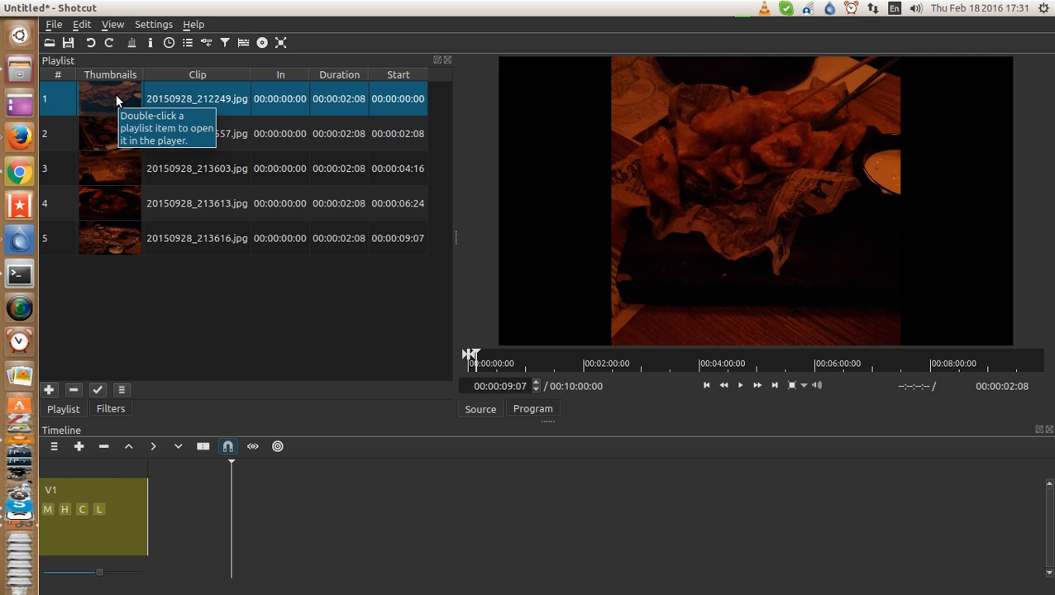
left_click_drag(117, 100, 191, 523)
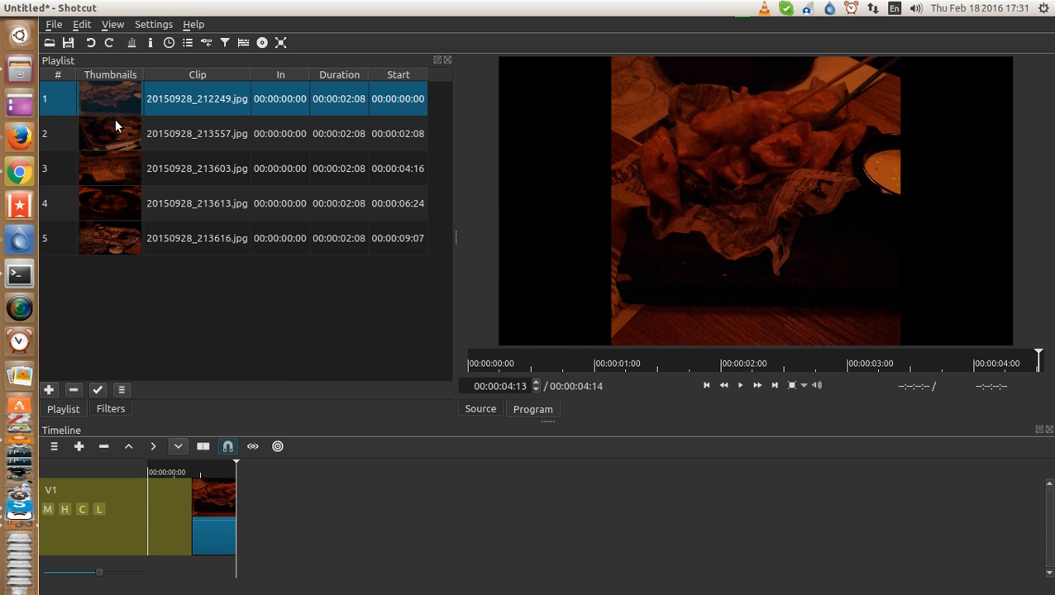
left_click_drag(115, 124, 291, 511)
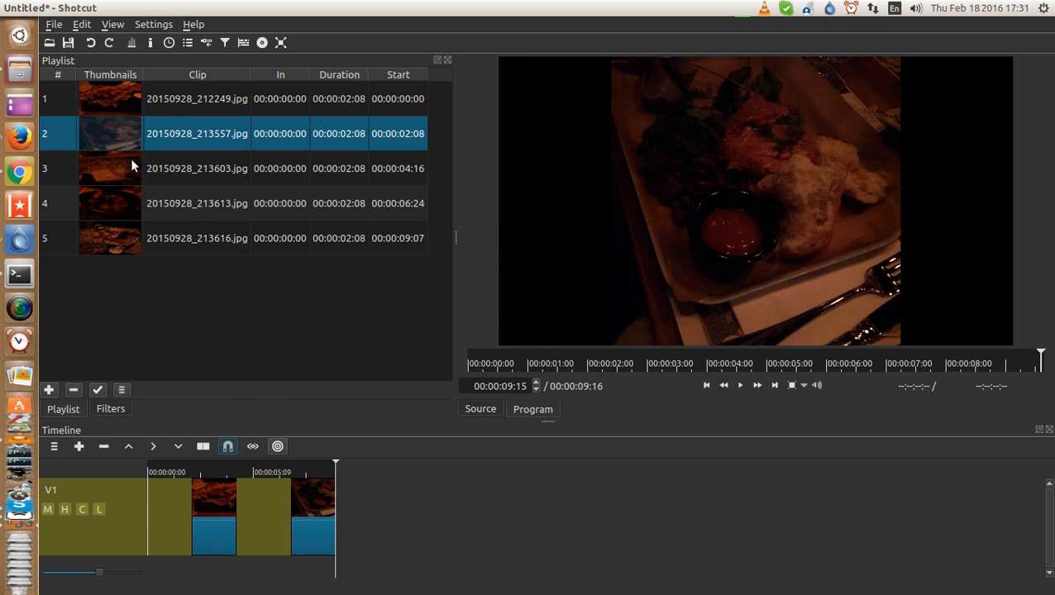
left_click_drag(132, 166, 425, 520)
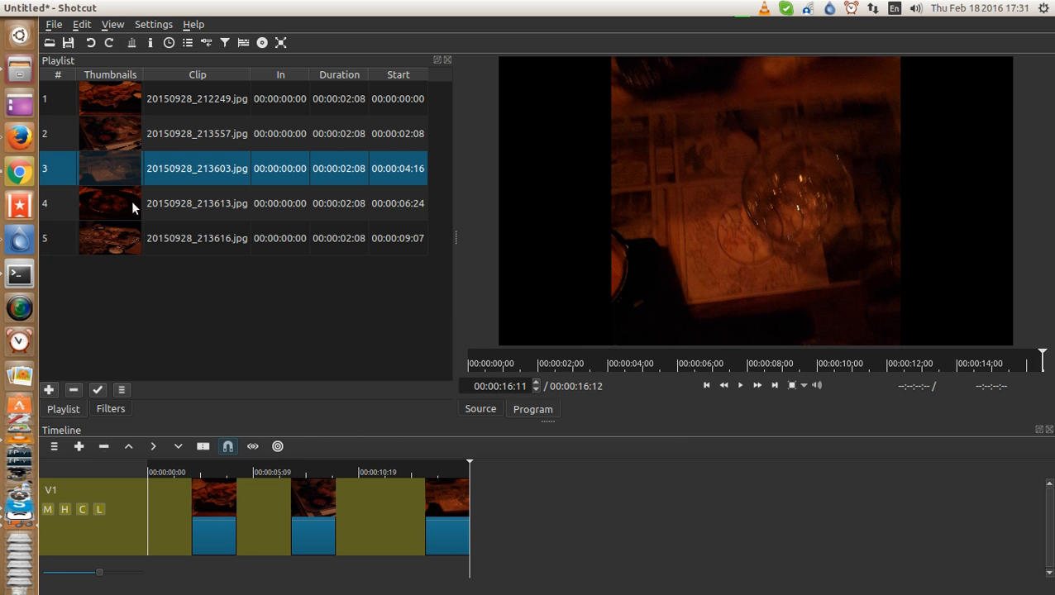
left_click_drag(132, 207, 545, 530)
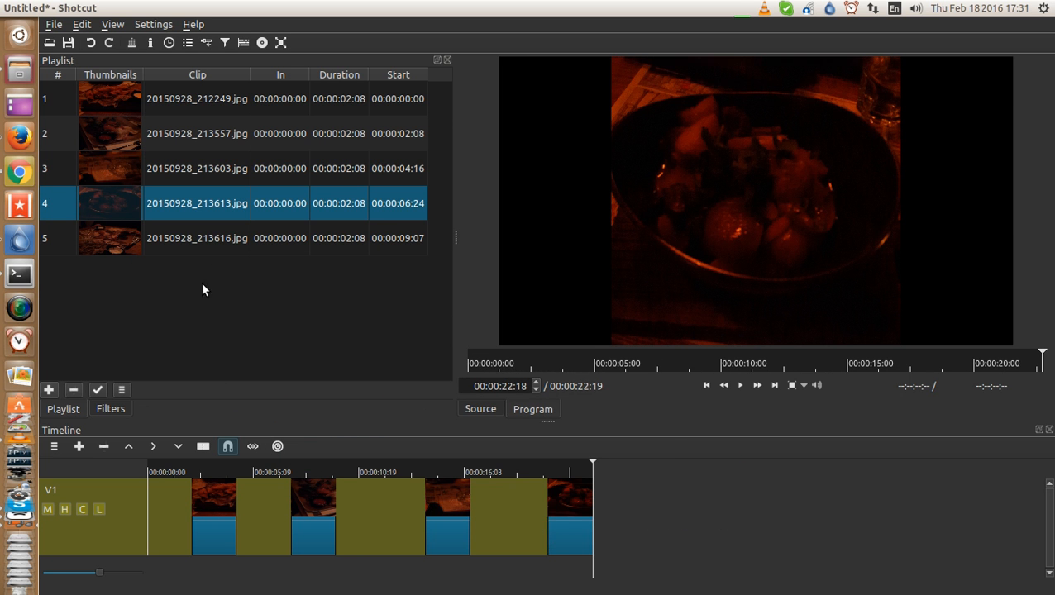
left_click_drag(123, 235, 716, 543)
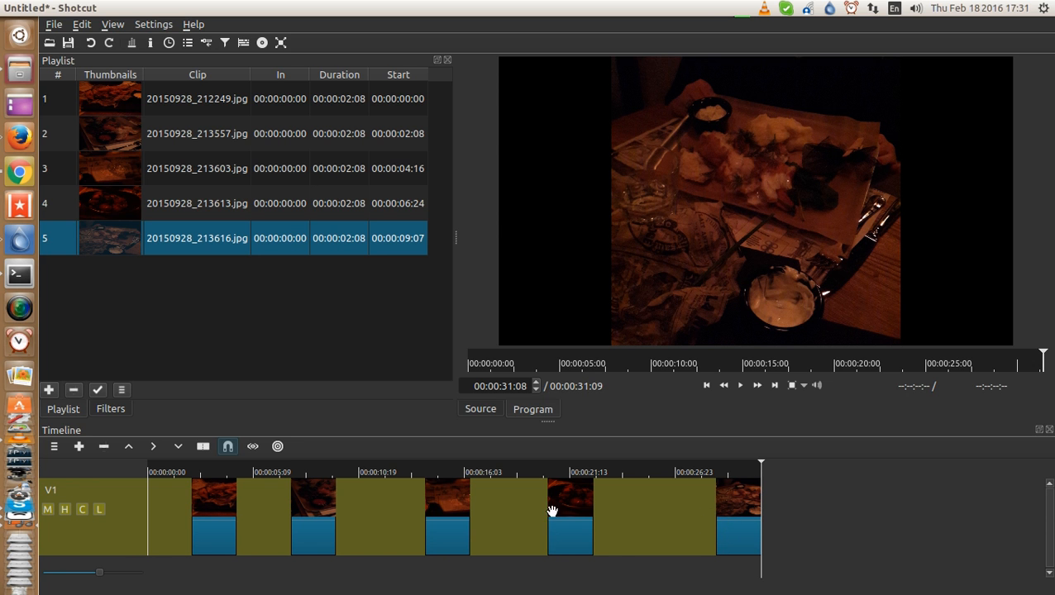
left_click(219, 512)
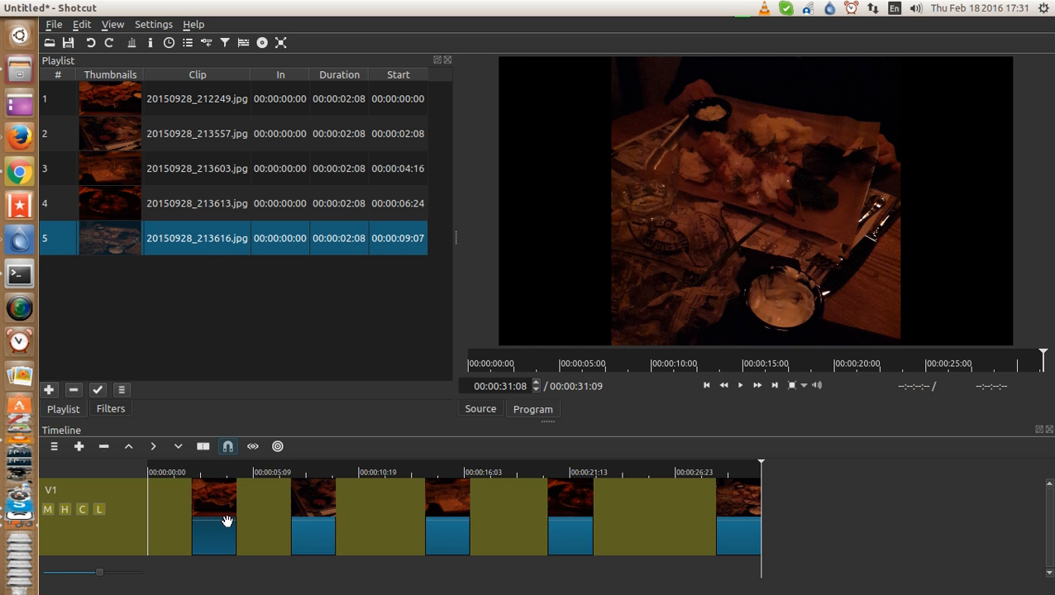
left_click_drag(212, 520, 172, 497)
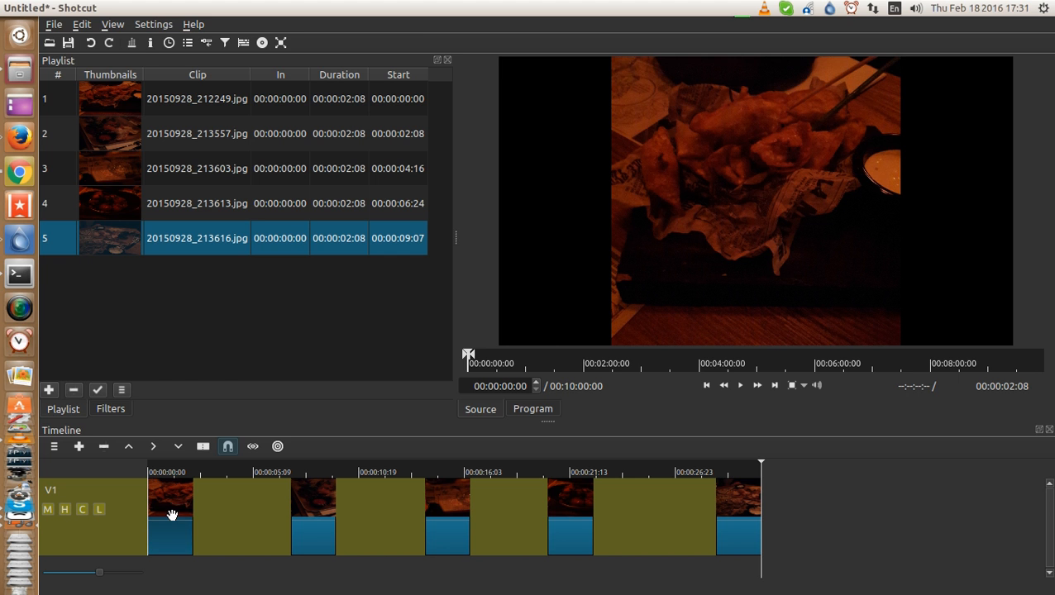
Step: Try a duration of 00:00:02:10 for 20150928_212249.jpg in its properties and set the default image duration
left_click(151, 44)
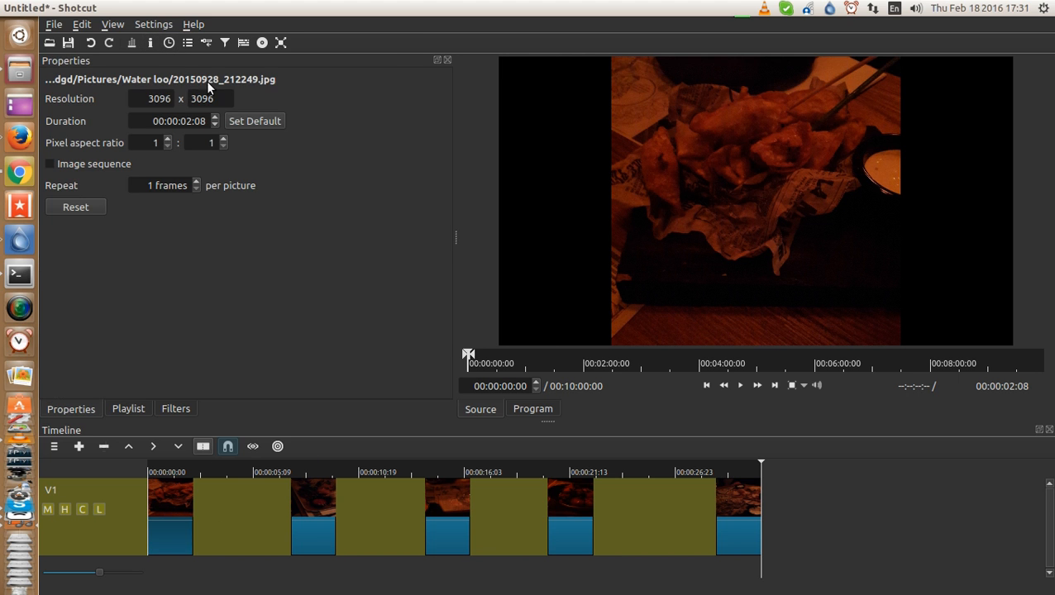
left_click(215, 121)
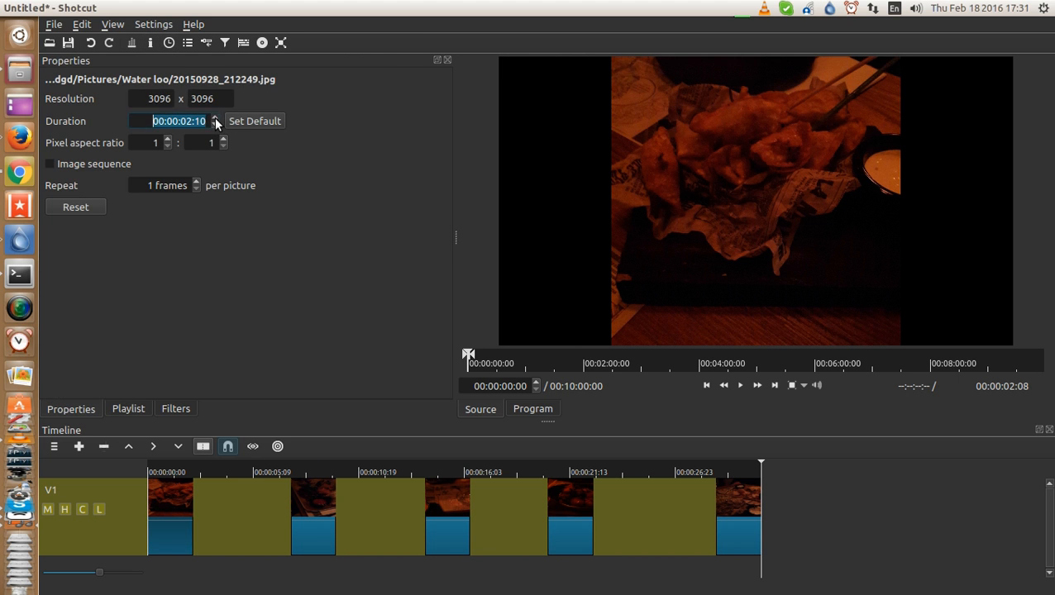
left_click(215, 121)
left_click(216, 120)
left_click(216, 120)
left_click(215, 121)
left_click(252, 120)
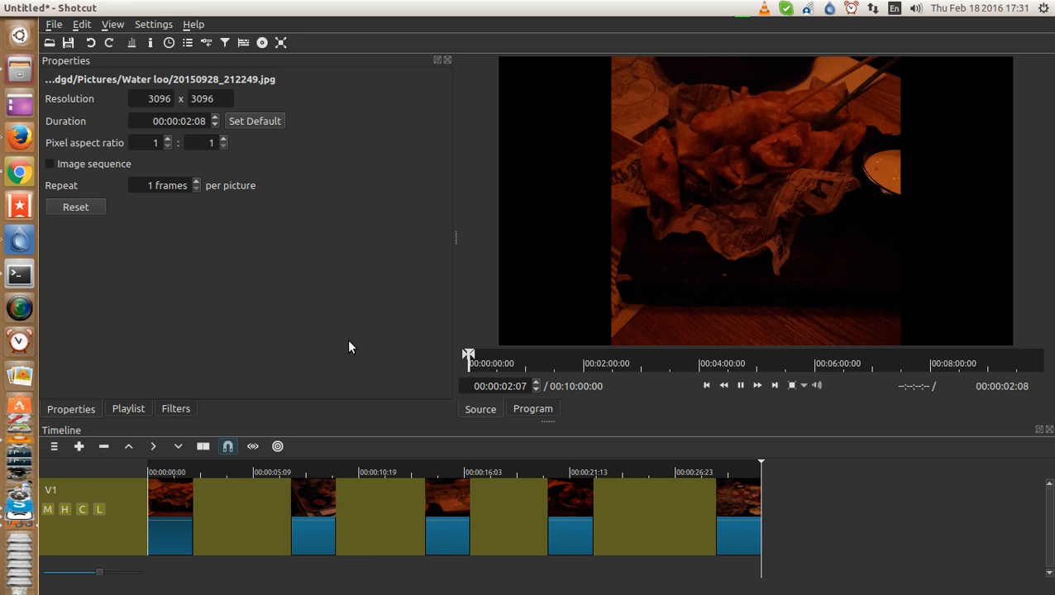
Step: Move the second and third clips against their preceding clips and remove the gaps before the fourth and fifth clips
left_click_drag(323, 505, 220, 504)
left_click_drag(436, 530, 220, 521)
right_click(321, 511)
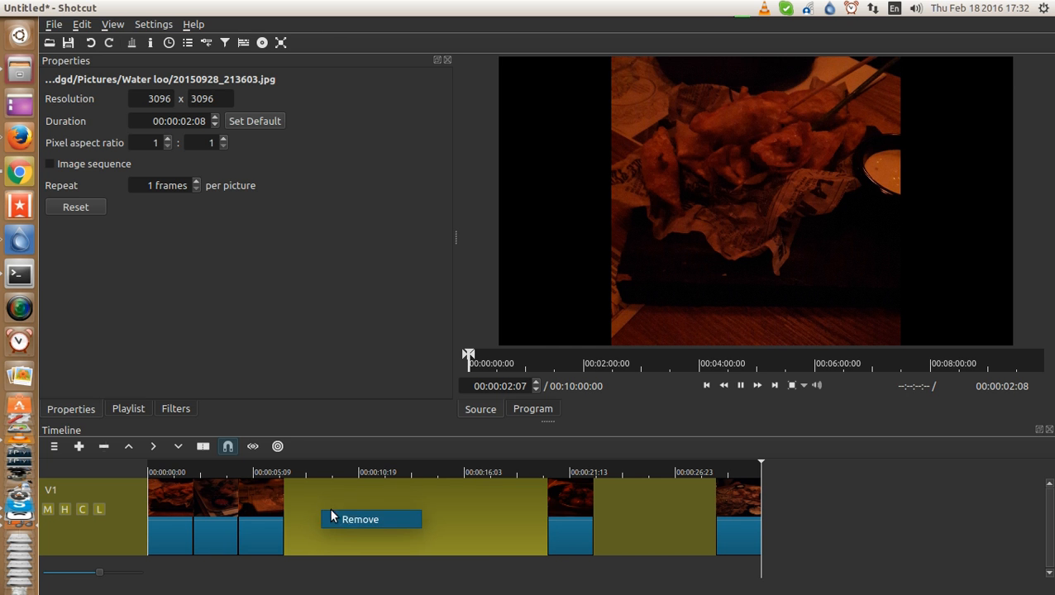
left_click(351, 519)
right_click(375, 510)
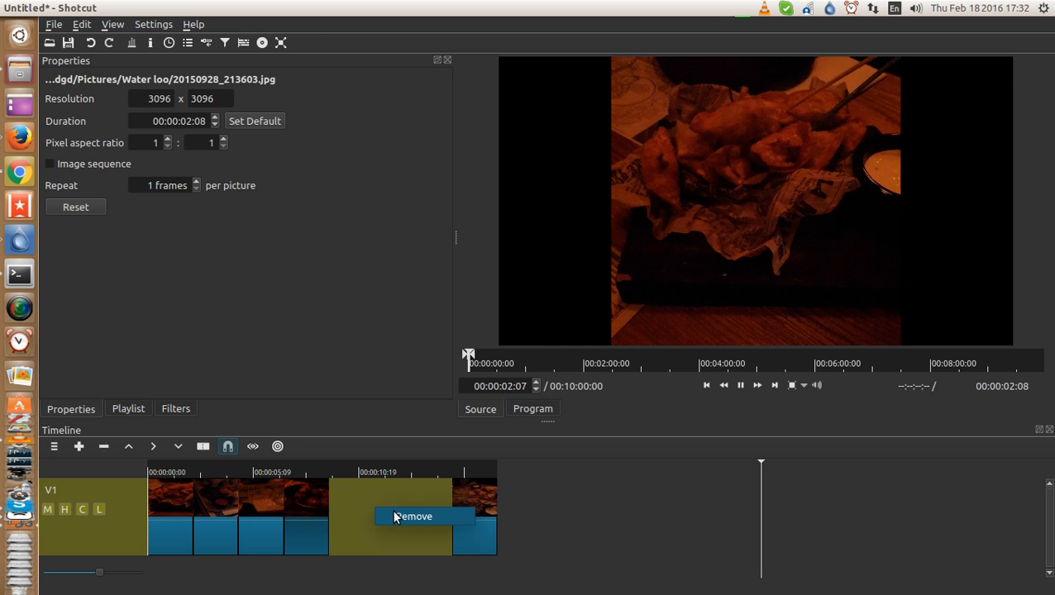
left_click(394, 516)
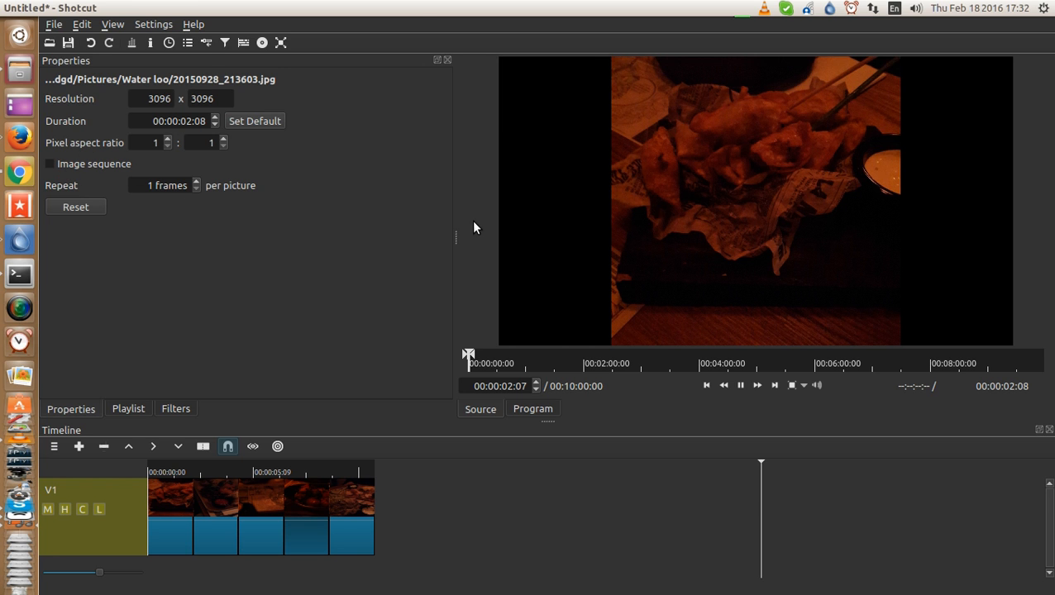
Step: View the program's version information and close it
left_click(194, 24)
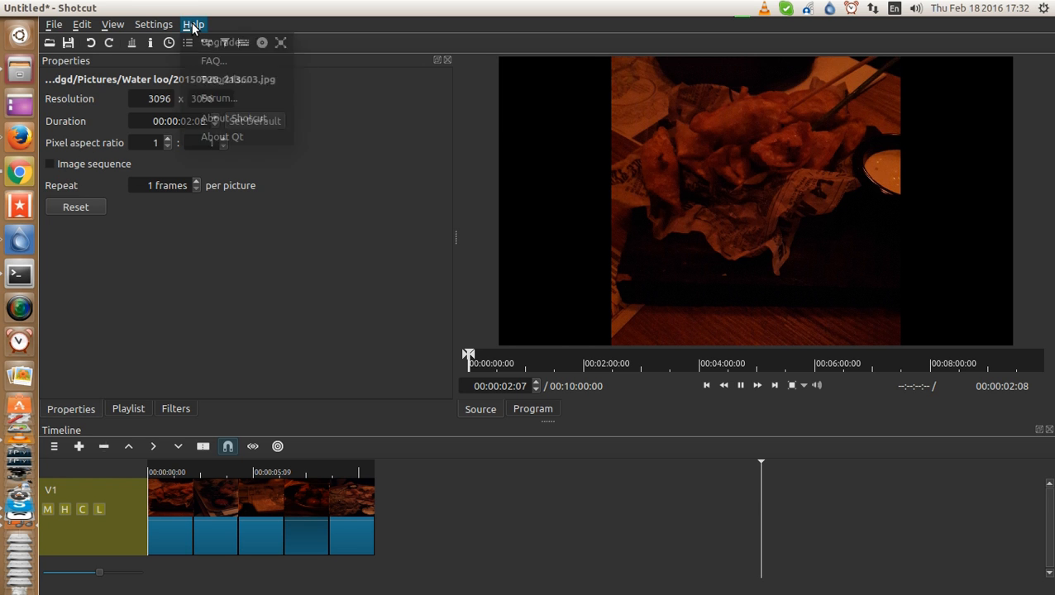
left_click(248, 118)
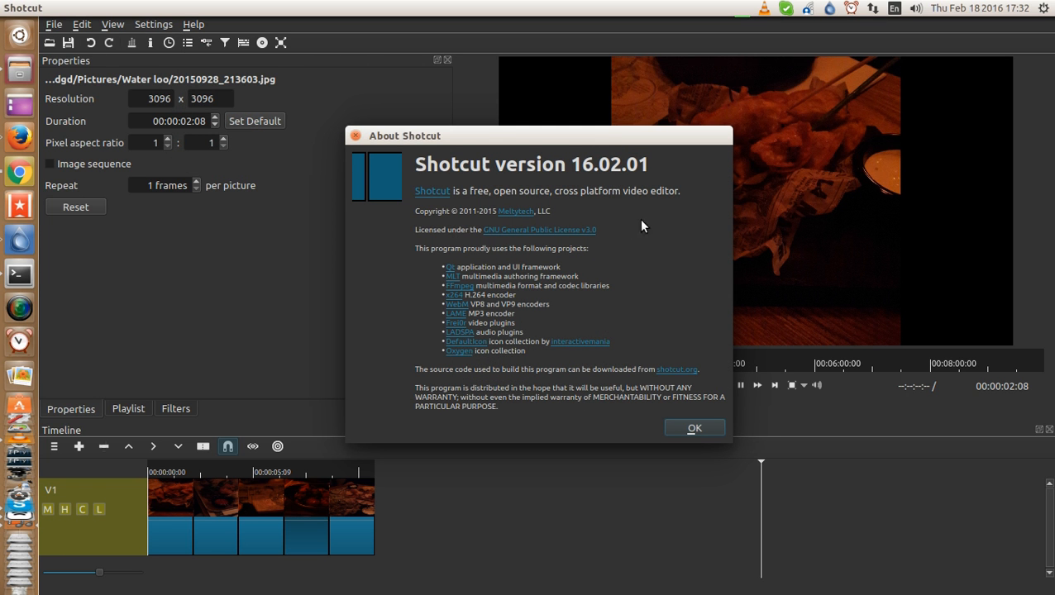
left_click(695, 429)
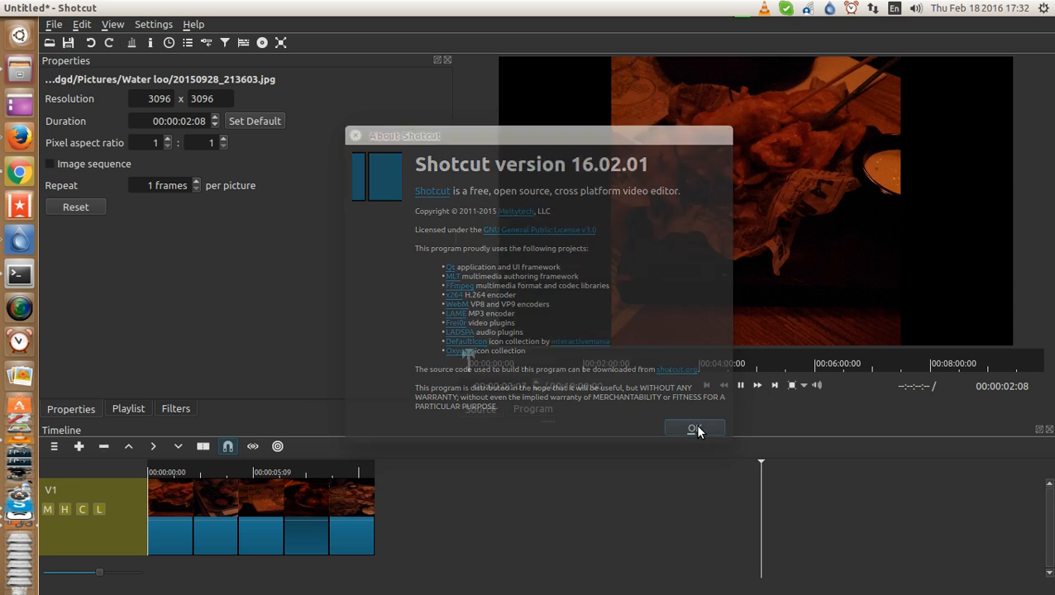
Step: Try enabling Image sequence for the first two timeline clips, 20150928_212249.jpg and 20150928_213557.jpg
left_click(172, 506)
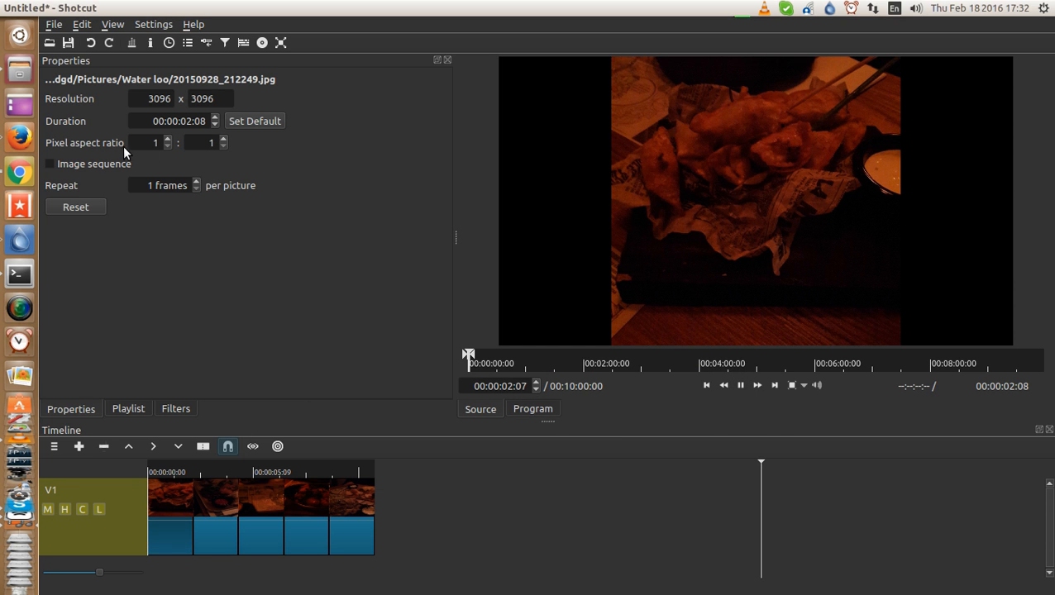
left_click(50, 163)
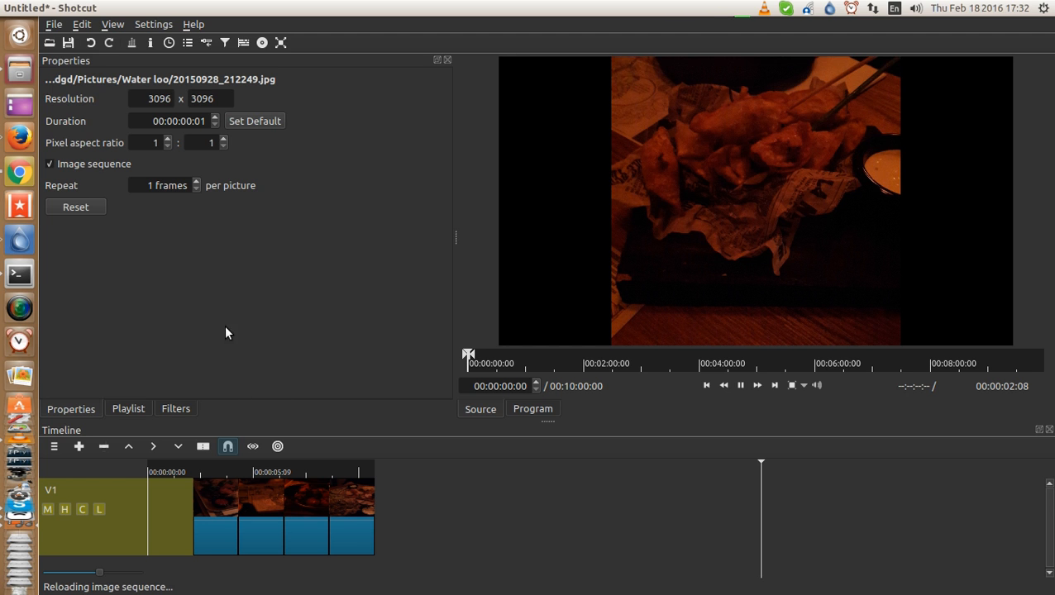
left_click(215, 506)
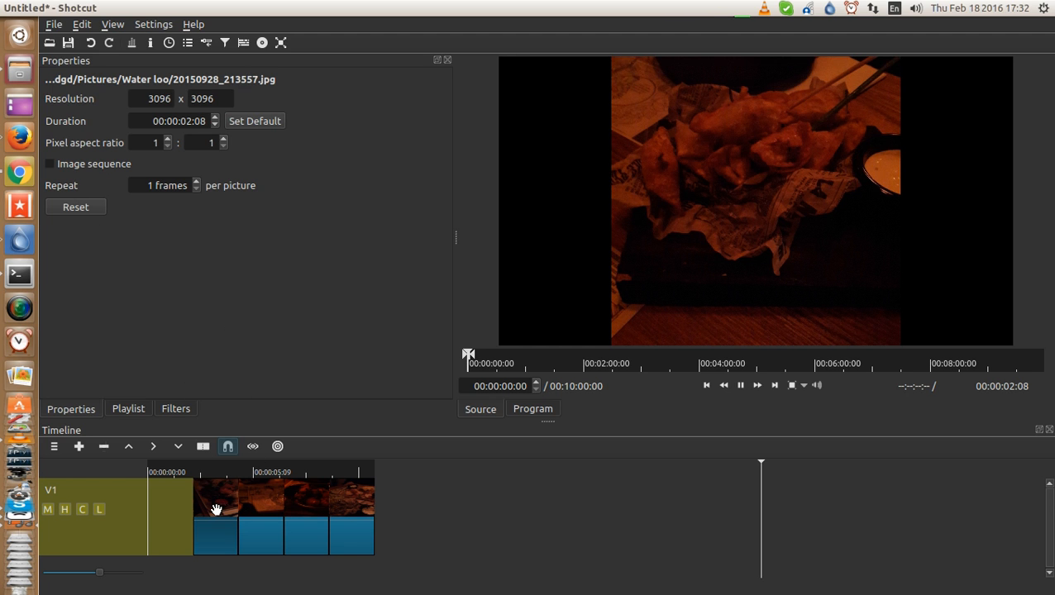
left_click(84, 163)
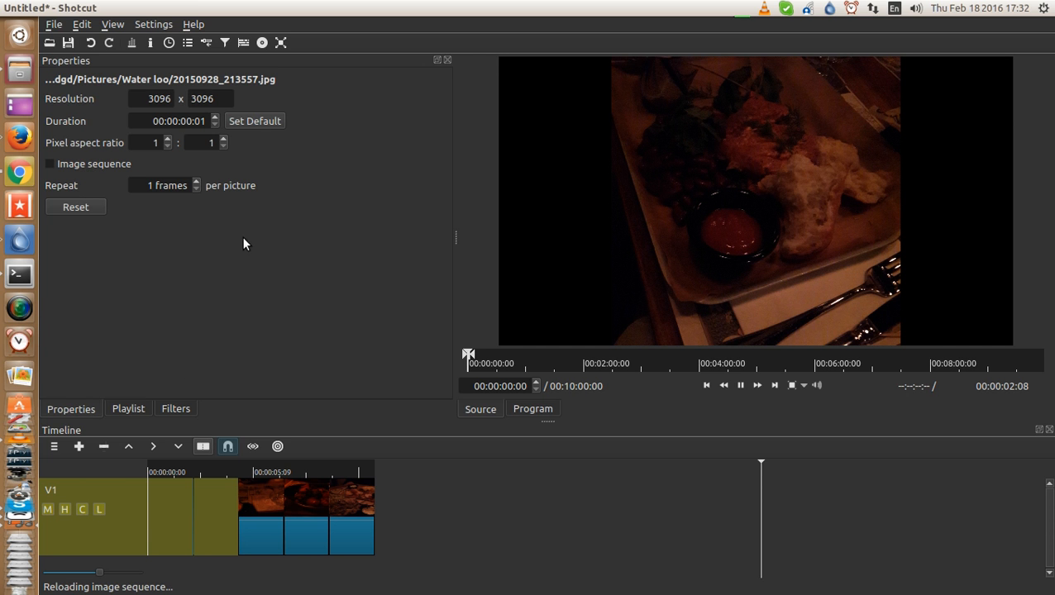
Step: Close the clip properties and place 20150928_212249.jpg from the playlist in the empty space at the beginning of track V1
left_click(446, 60)
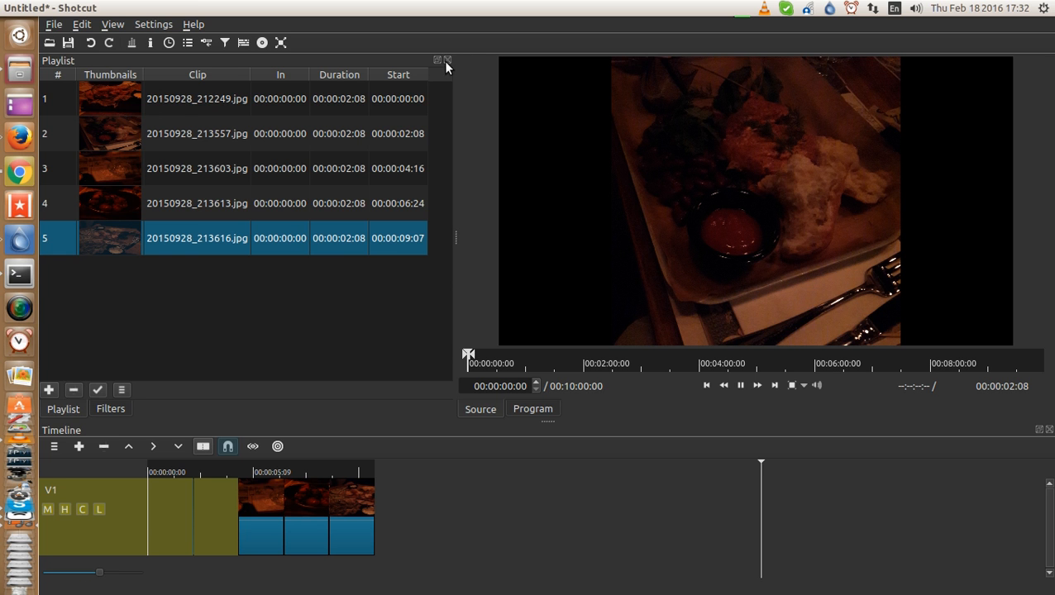
left_click(115, 95)
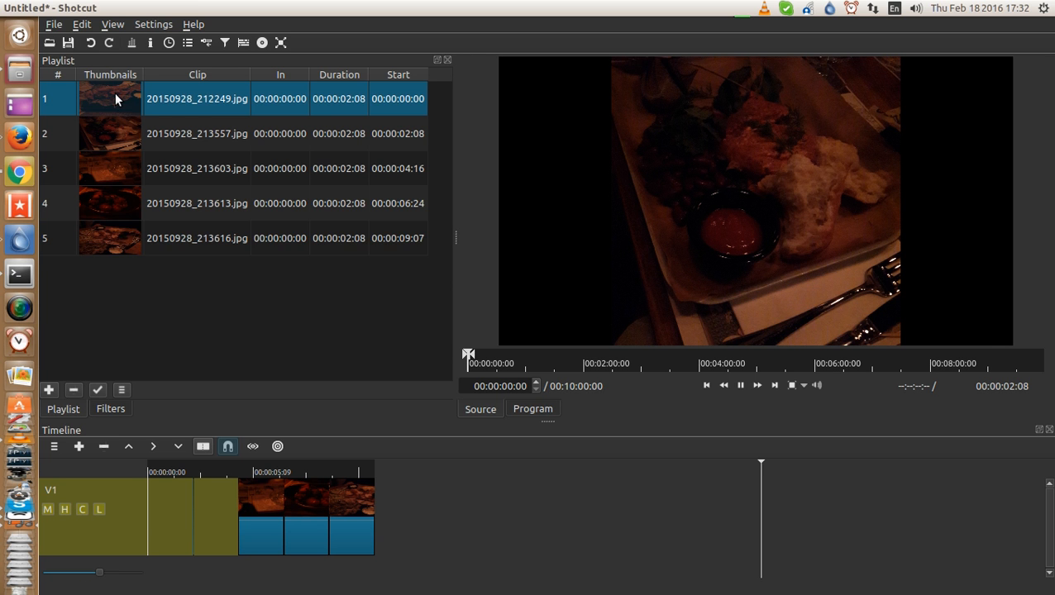
left_click_drag(115, 93, 169, 511)
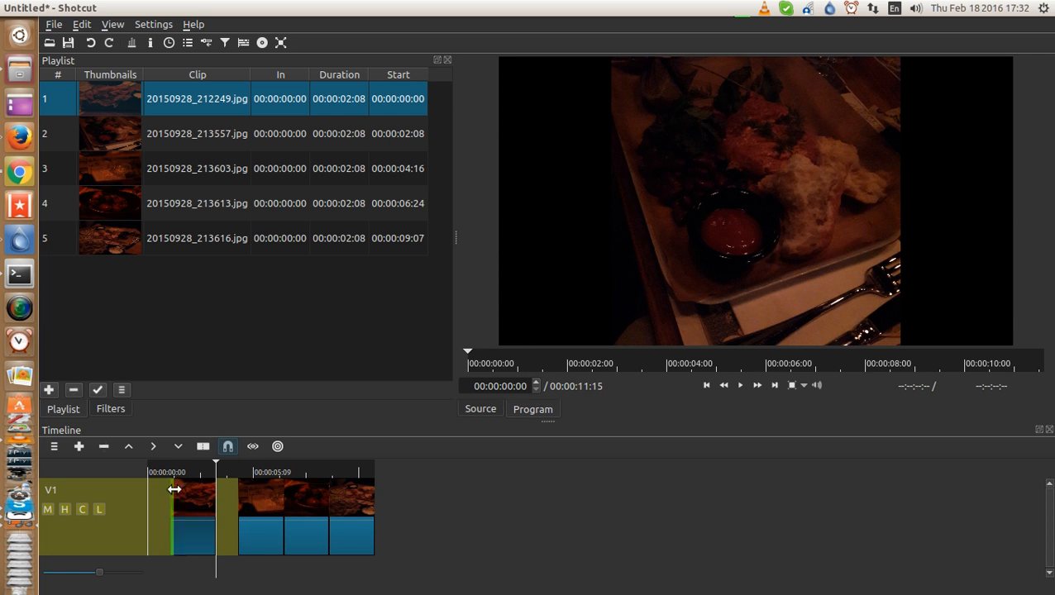
left_click_drag(116, 101, 188, 298)
left_click_drag(194, 528, 225, 253)
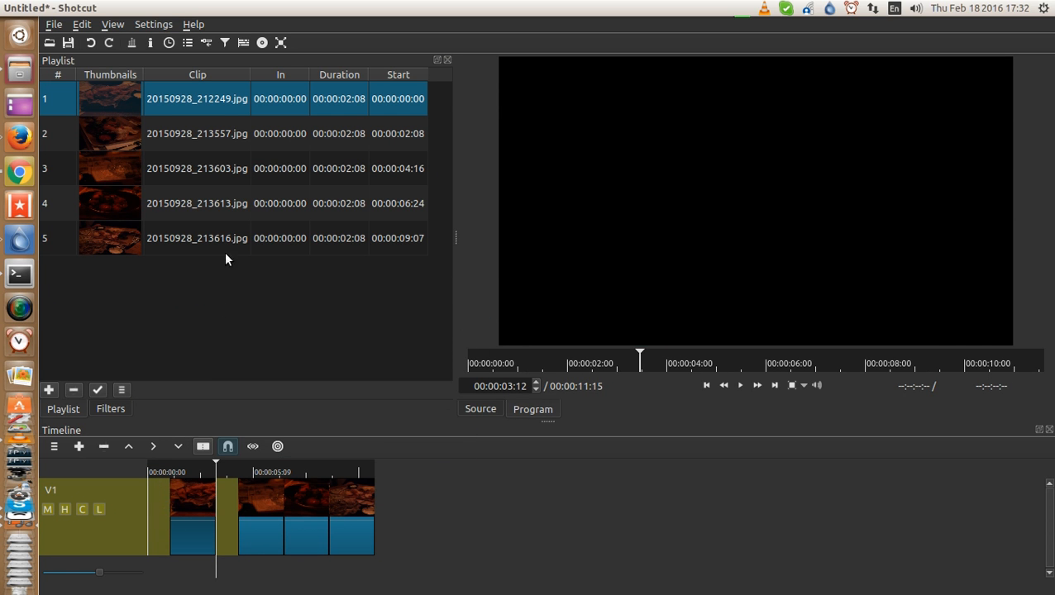
Step: Place 20150928_213557.jpg after the first clip on track V1 and remove the gap between them
left_click_drag(203, 134, 181, 518)
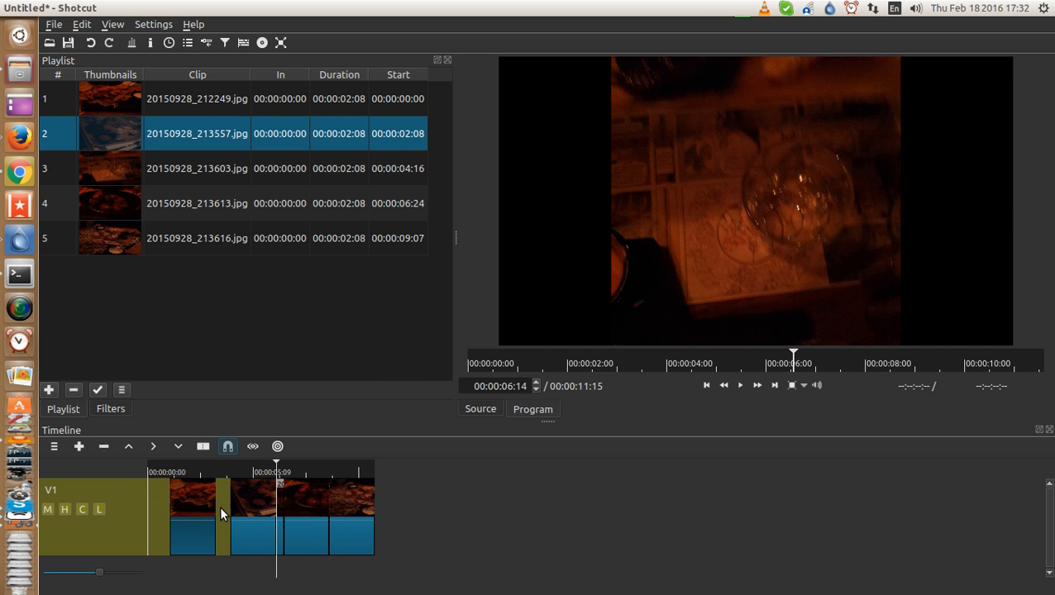
left_click(220, 505)
right_click(220, 509)
left_click(248, 517)
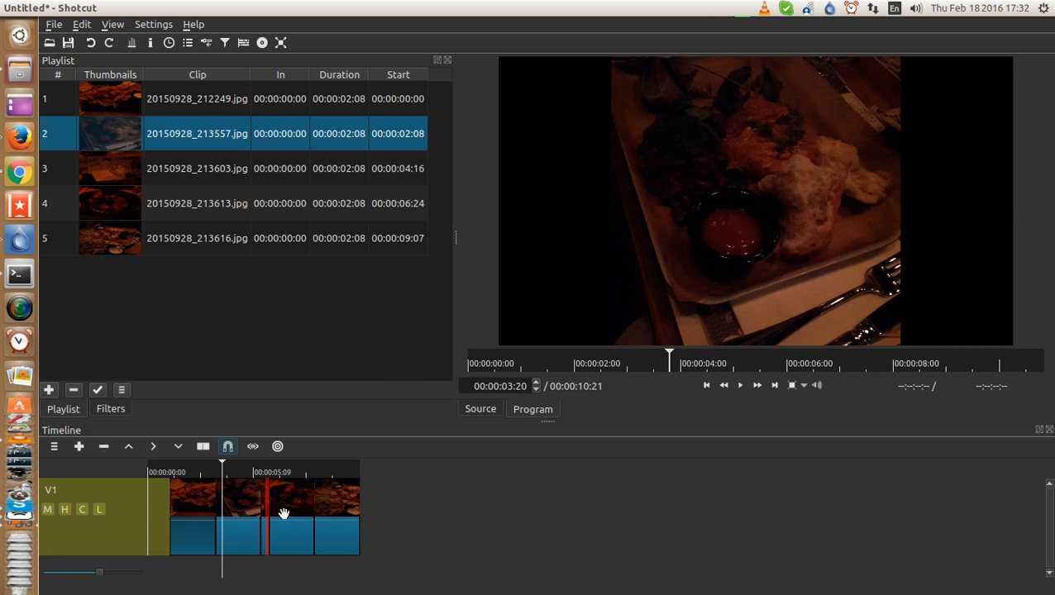
Step: Extend the last clip's end, adjust the cut between it and the preceding clip, and remove the gap there
left_click_drag(273, 519, 267, 519)
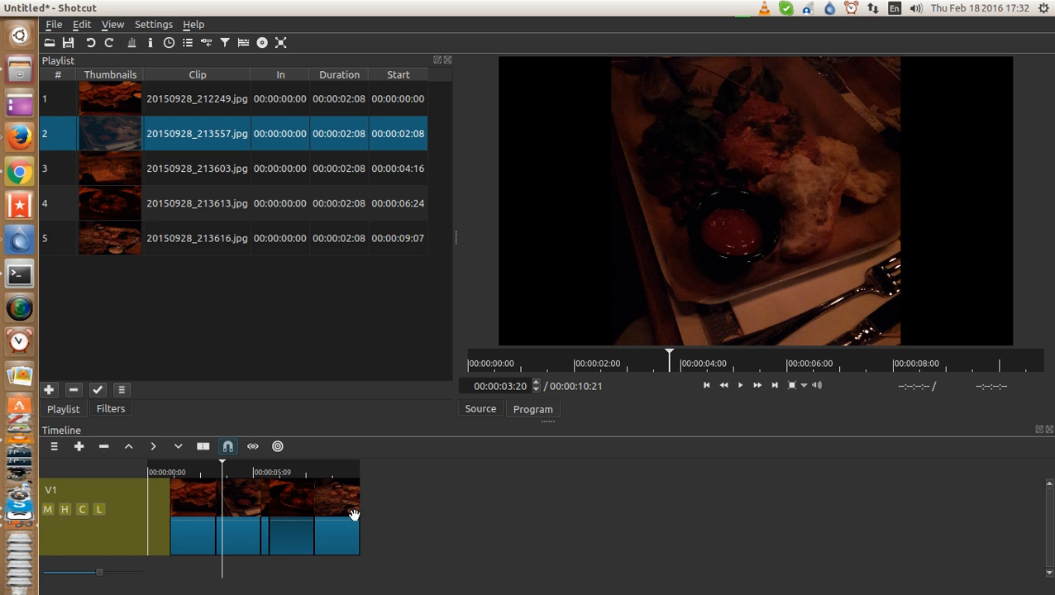
left_click_drag(358, 514, 457, 524)
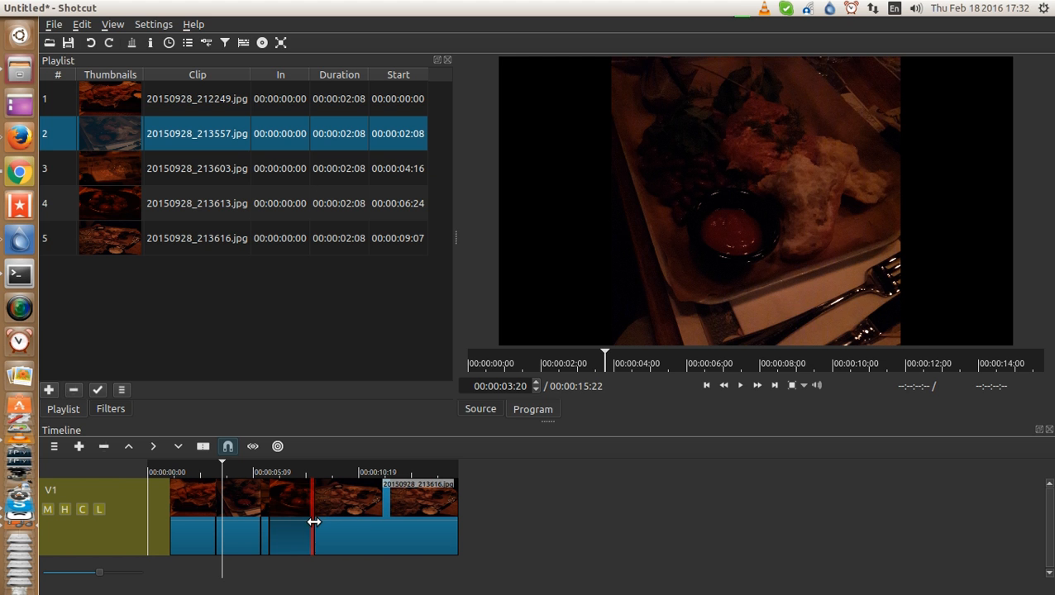
mouse_move(314, 522)
left_mouse_down()
mouse_move(357, 521)
mouse_move(301, 513)
mouse_move(290, 522)
mouse_move(332, 522)
left_mouse_up()
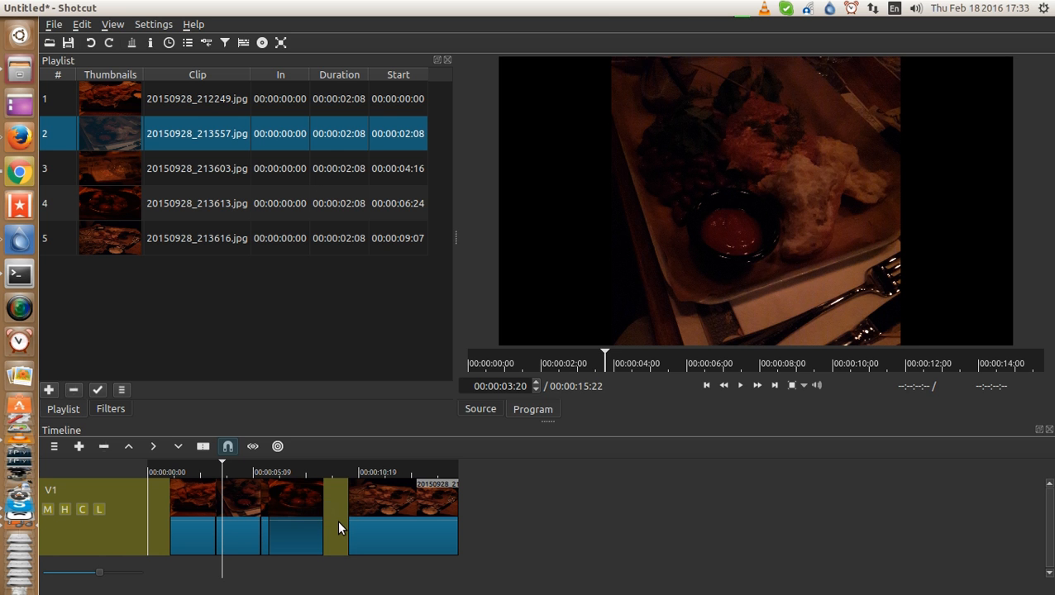
right_click(337, 519)
left_click(364, 530)
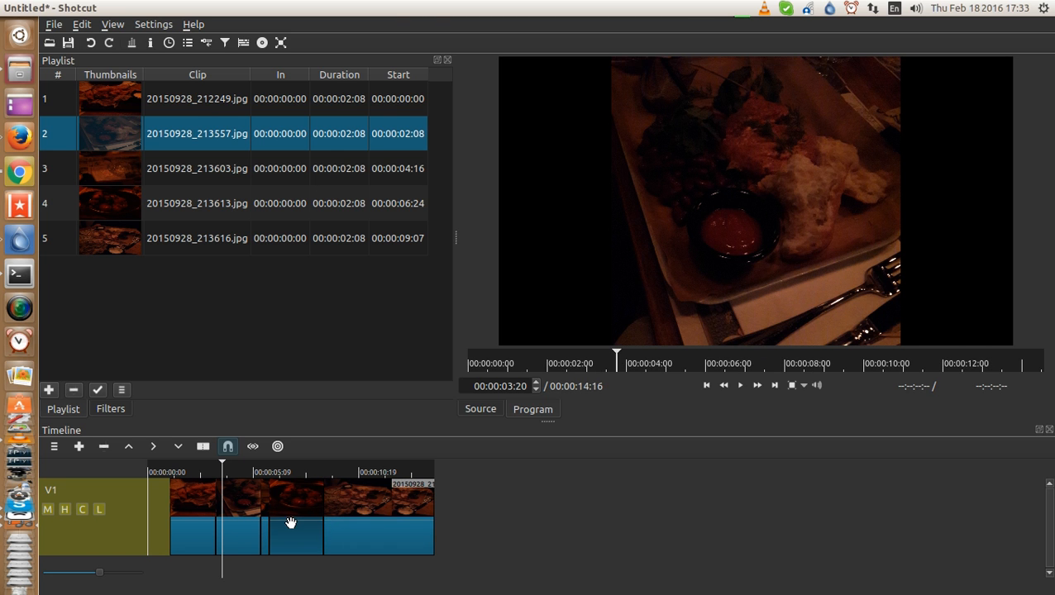
Step: Overlap the 20150928_213613.jpg clip with the last clip to create a transition, and remove the gap left before it
left_click_drag(291, 521, 311, 522)
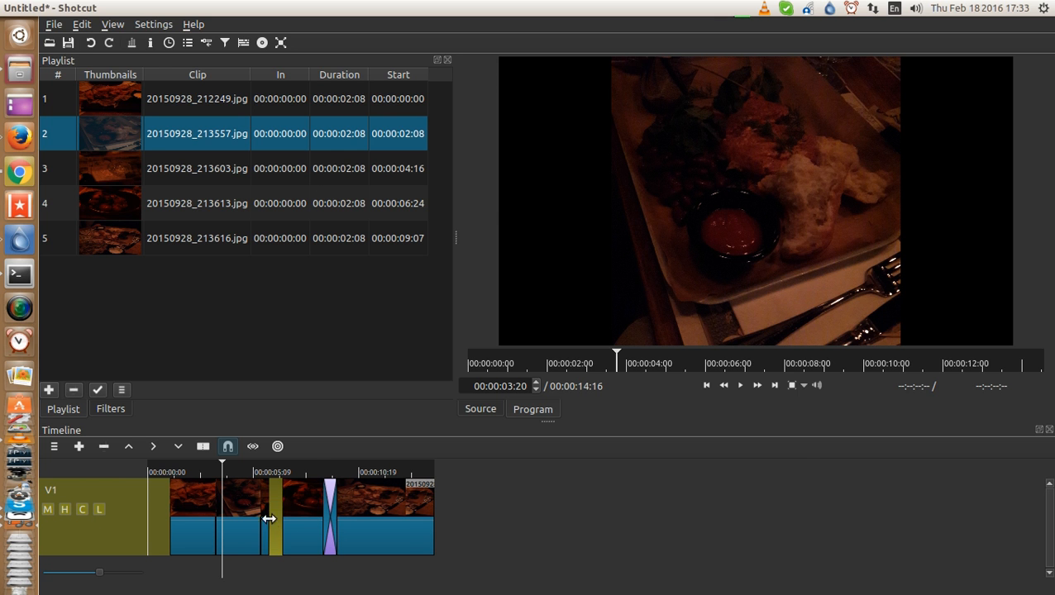
left_click(116, 572)
left_click(430, 508)
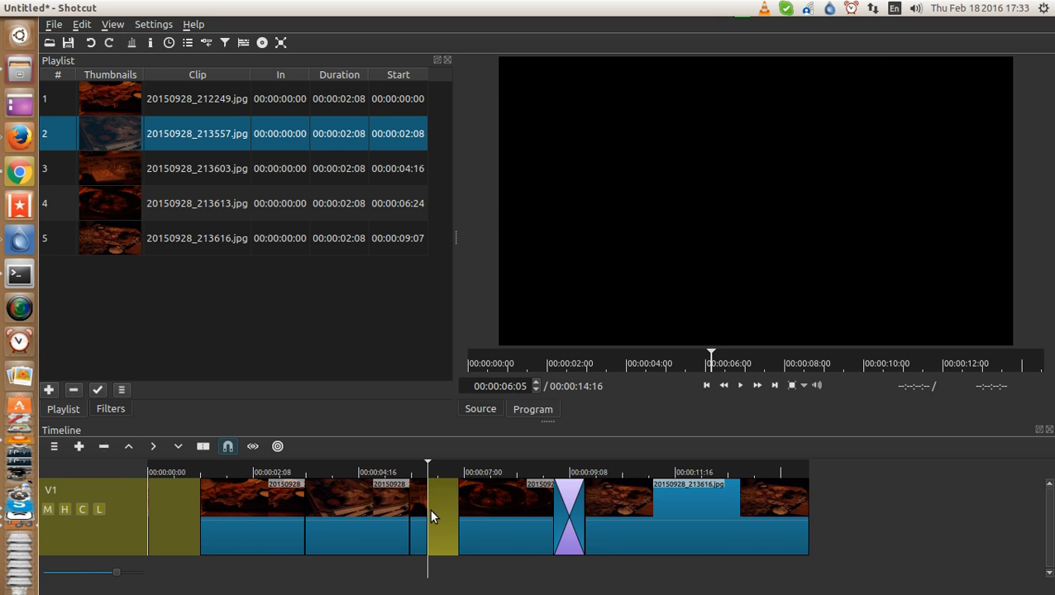
left_click(445, 512)
right_click(446, 514)
left_click(478, 526)
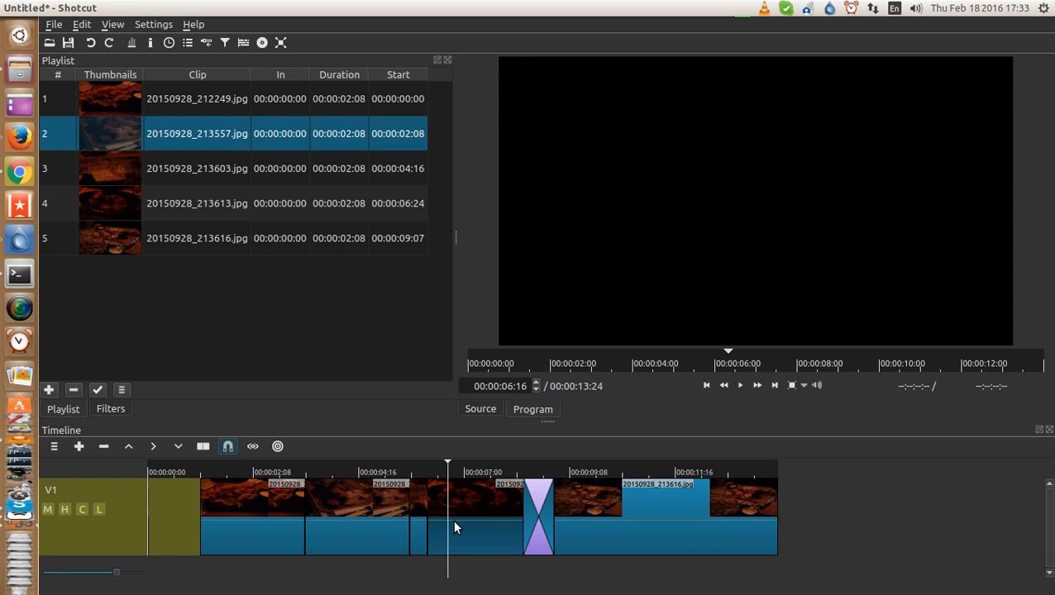
mouse_move(429, 517)
left_mouse_down()
mouse_move(447, 525)
mouse_move(424, 523)
left_mouse_up()
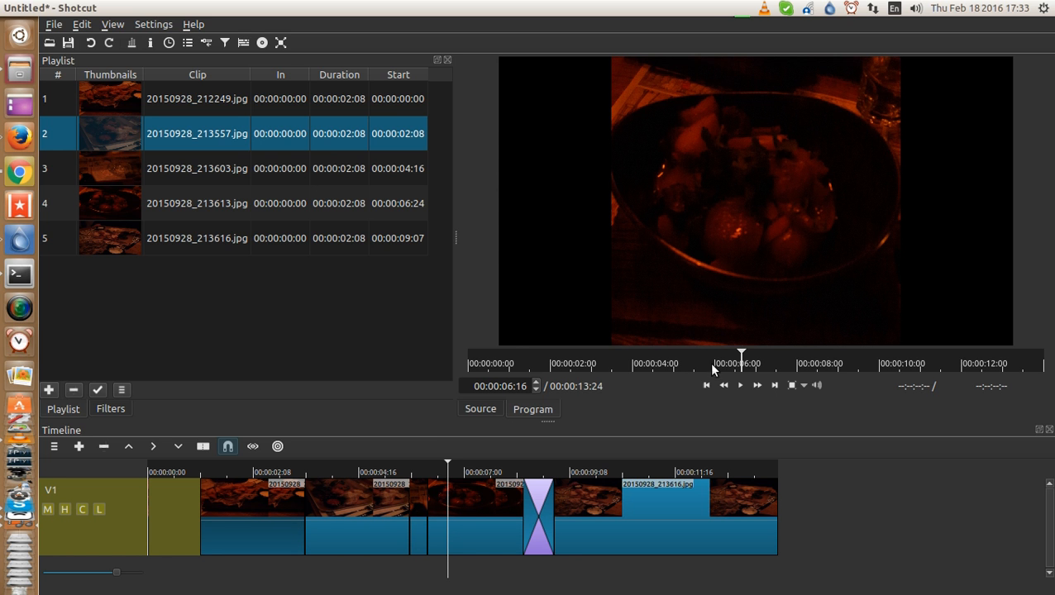
Step: Show the properties of 20150928_212249.jpg and remove the gap at the start of track V1
left_click_drag(739, 357, 489, 356)
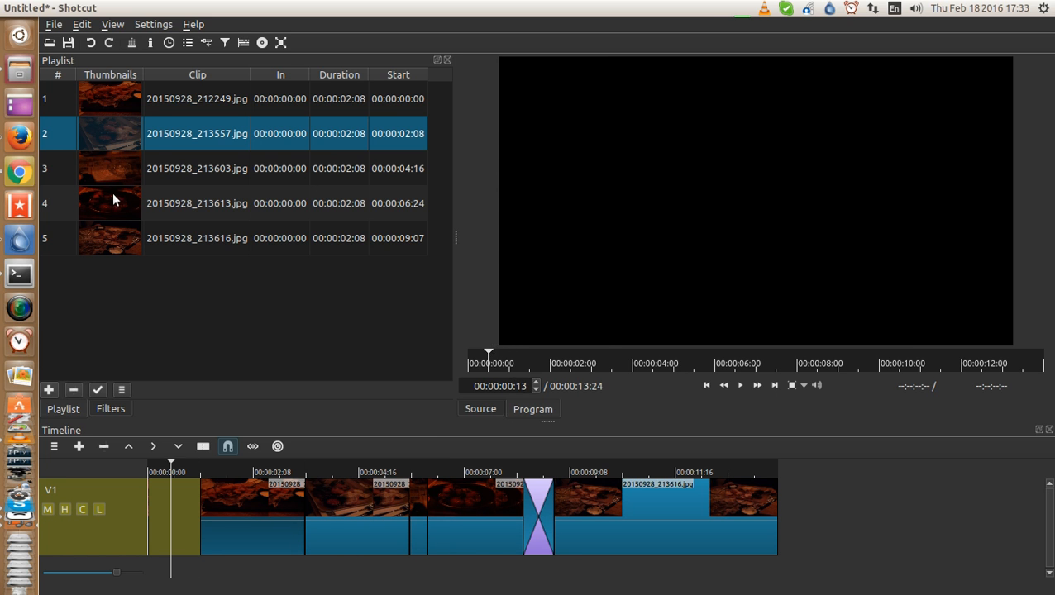
left_click(196, 99)
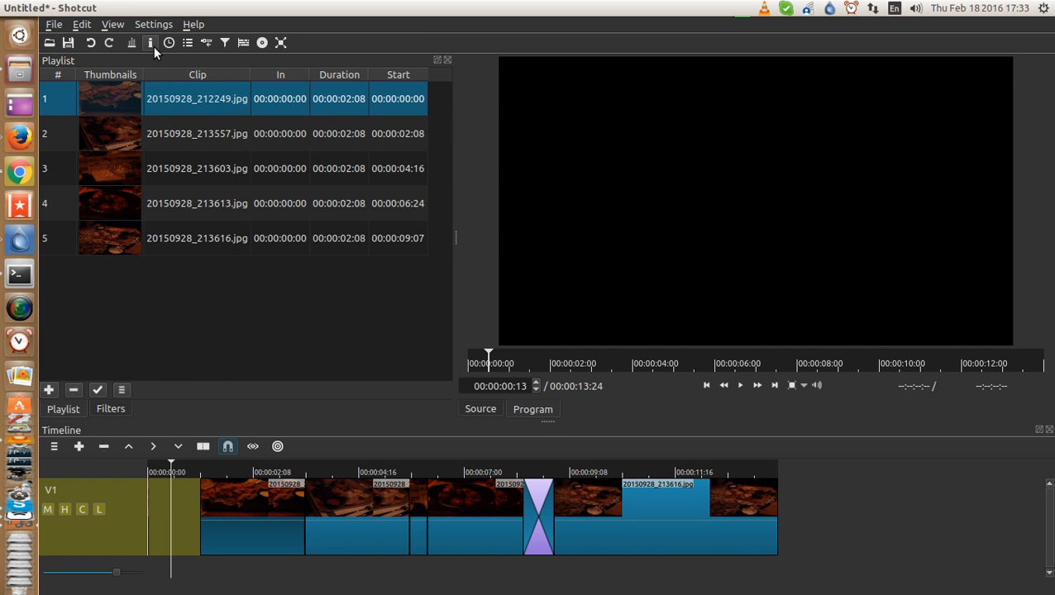
left_click(153, 46)
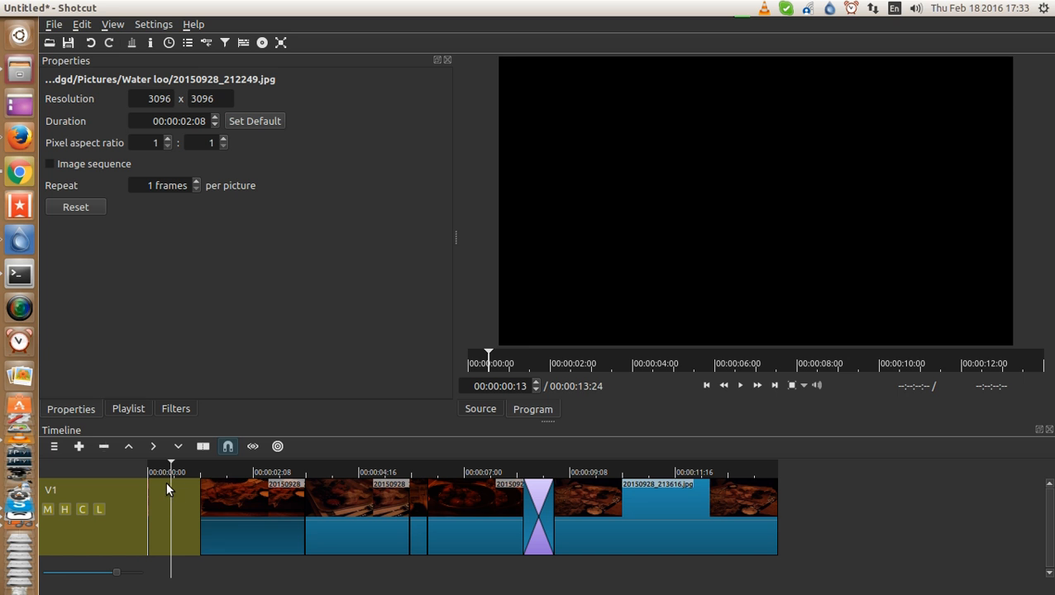
left_click_drag(242, 508, 177, 506)
right_click(181, 497)
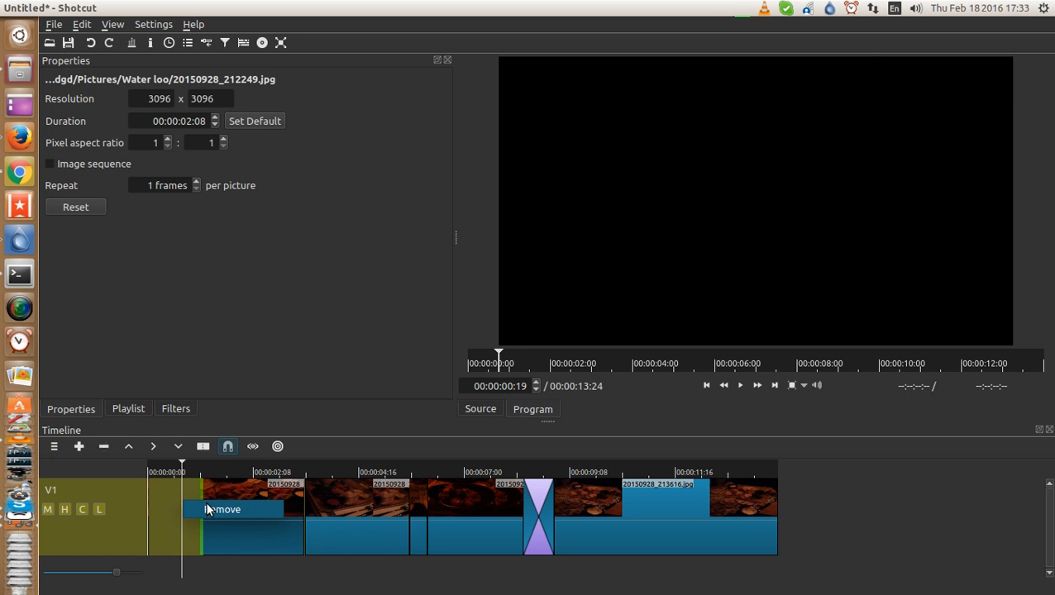
left_click(207, 504)
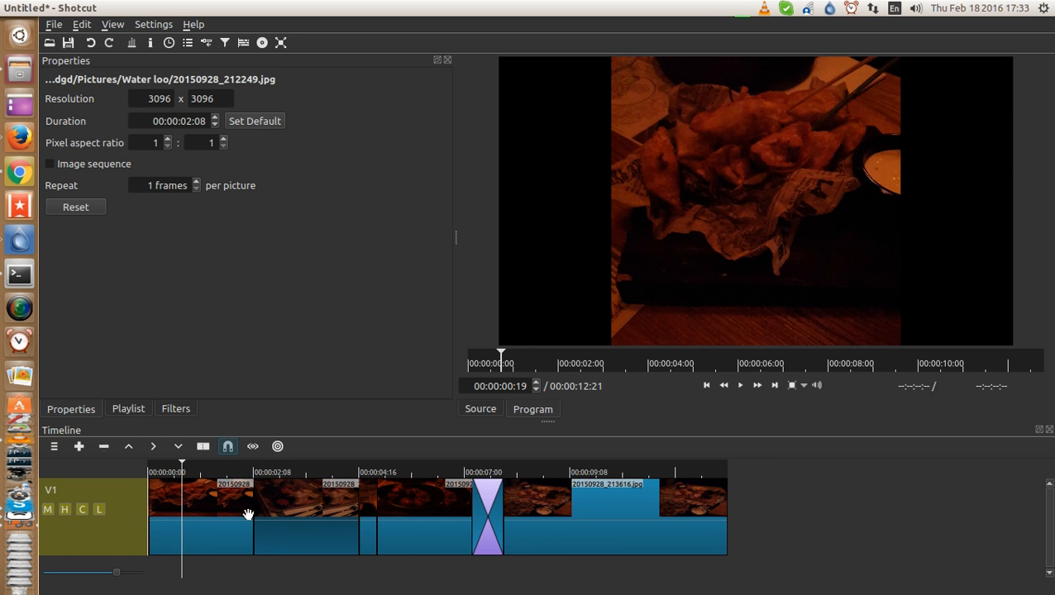
Step: Enable Image sequence in the properties of 20150928_212249.jpg
left_click(90, 163)
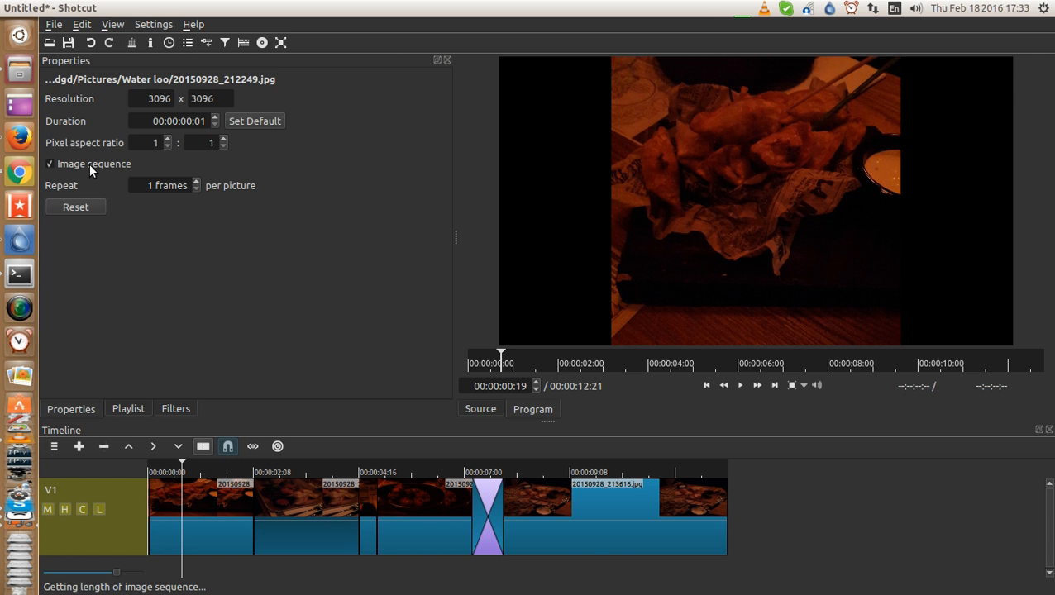
key("space")
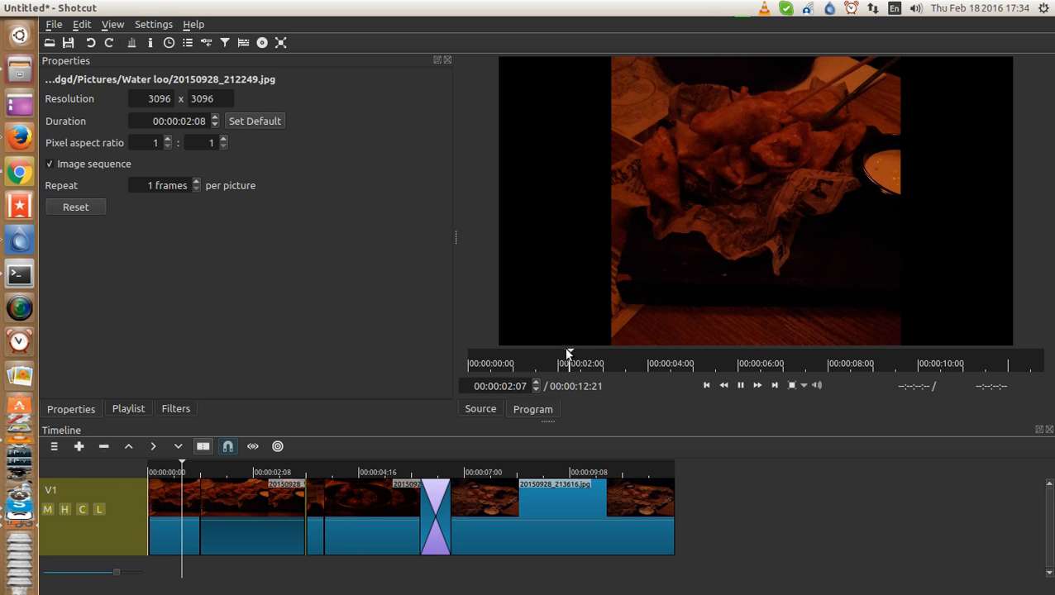
Step: Play the timeline from 00:00:01:08 to preview the slideshow and its transition, and stop playback near the last clip
left_click_drag(569, 350, 514, 351)
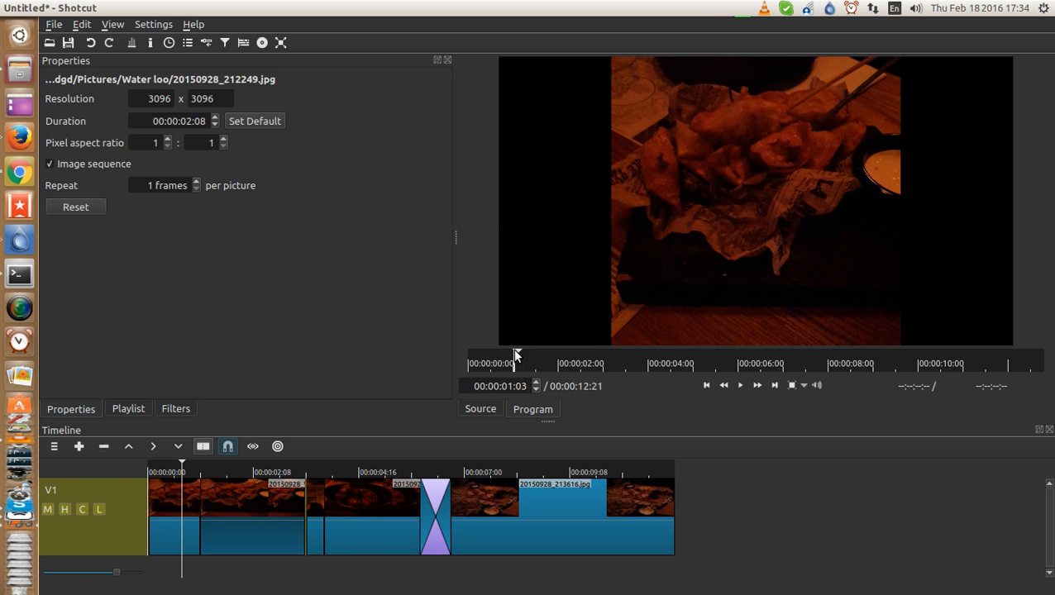
left_click(740, 387)
left_click_drag(182, 466, 207, 466)
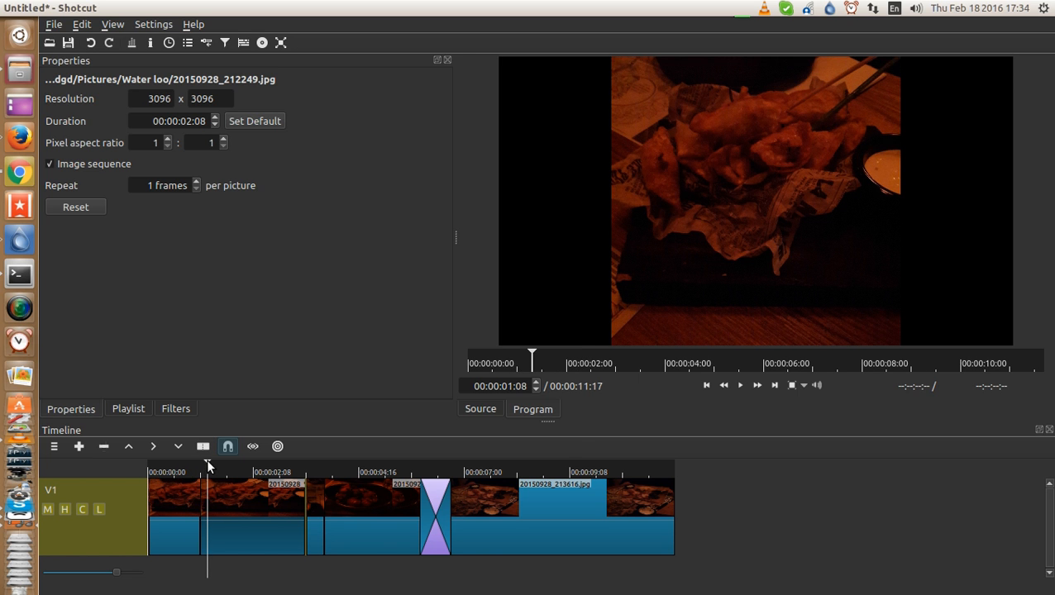
left_click(741, 387)
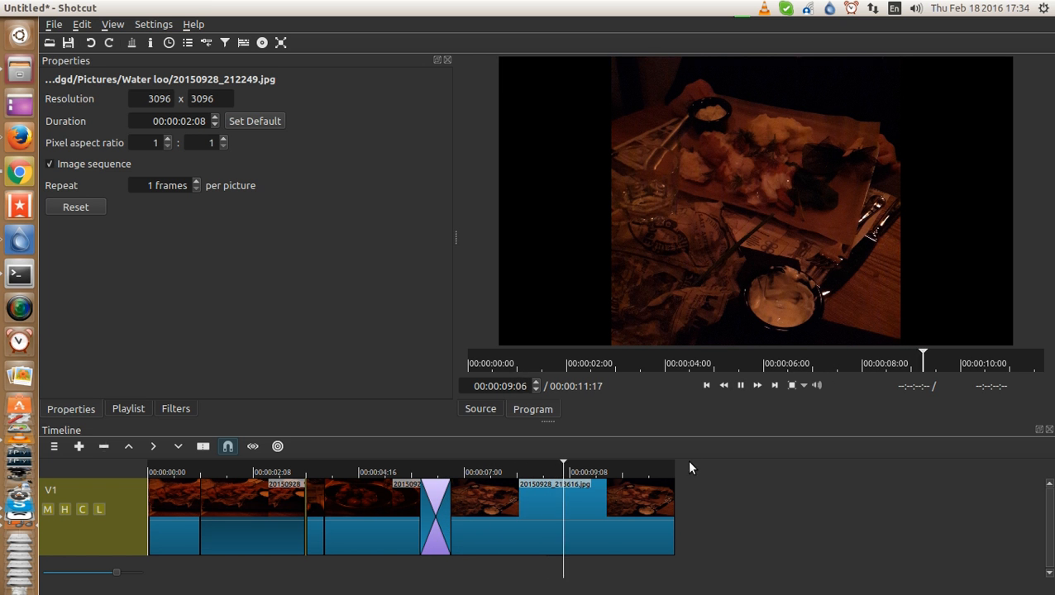
left_click(740, 385)
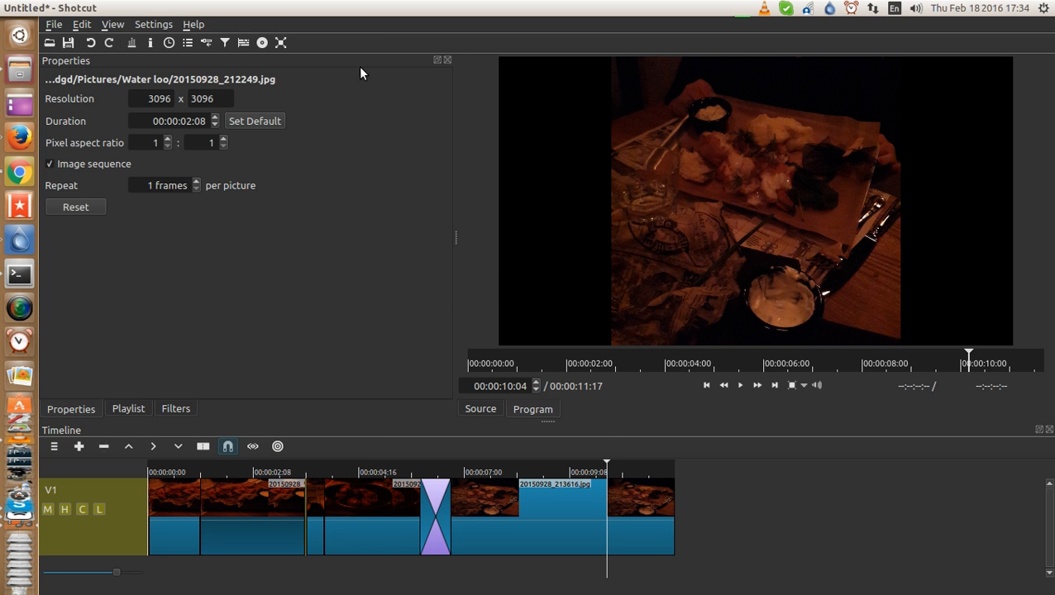
Step: Close the clip properties and delete all clips and the transition from track V1
left_click(448, 60)
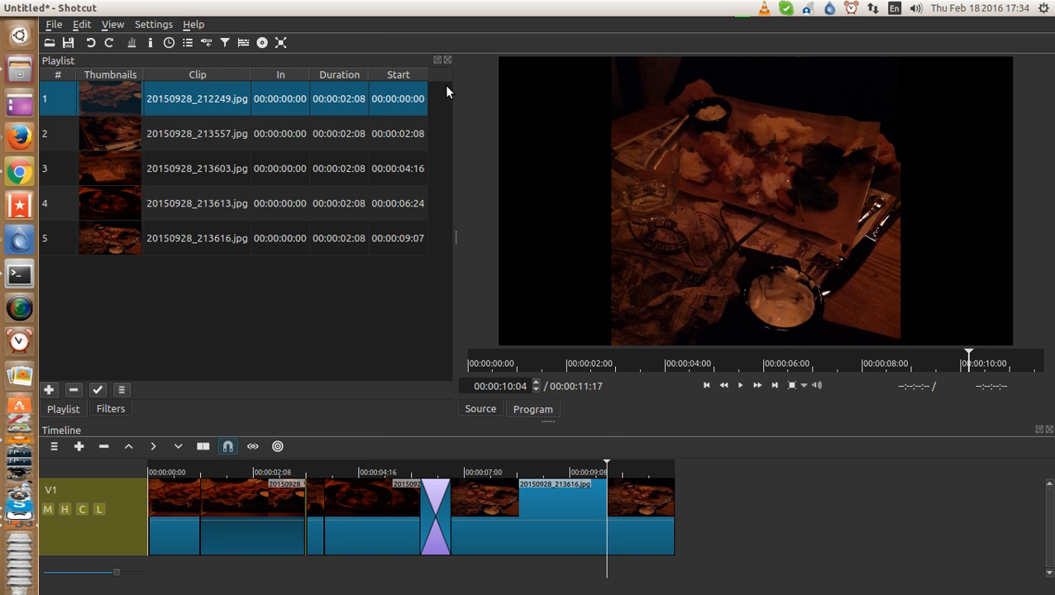
left_click(188, 513)
key("Delete")
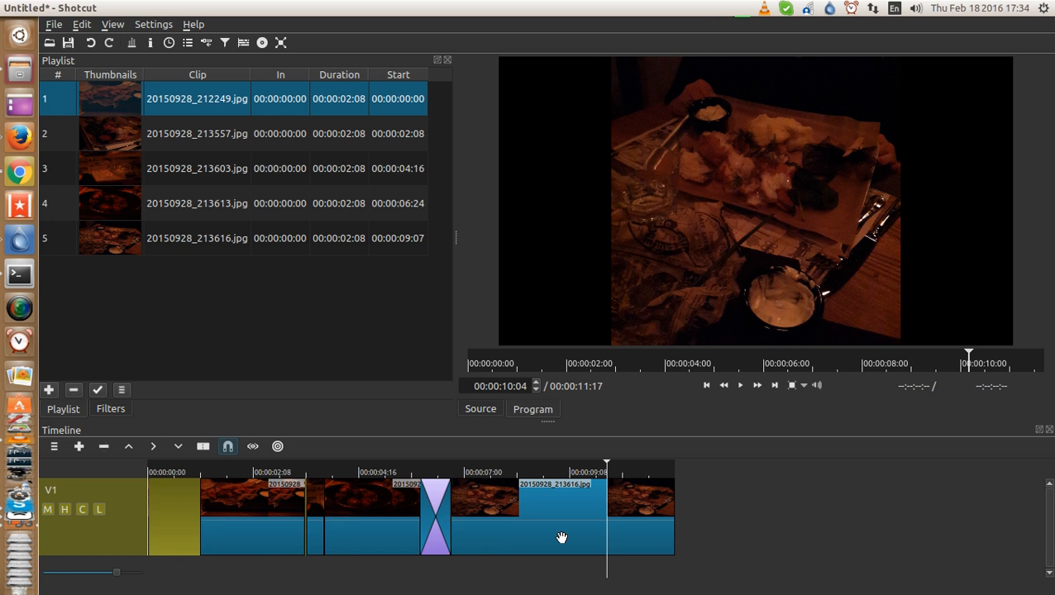
left_click(262, 530)
key("Delete")
key("Delete")
key("Delete")
key("Delete")
key("Delete")
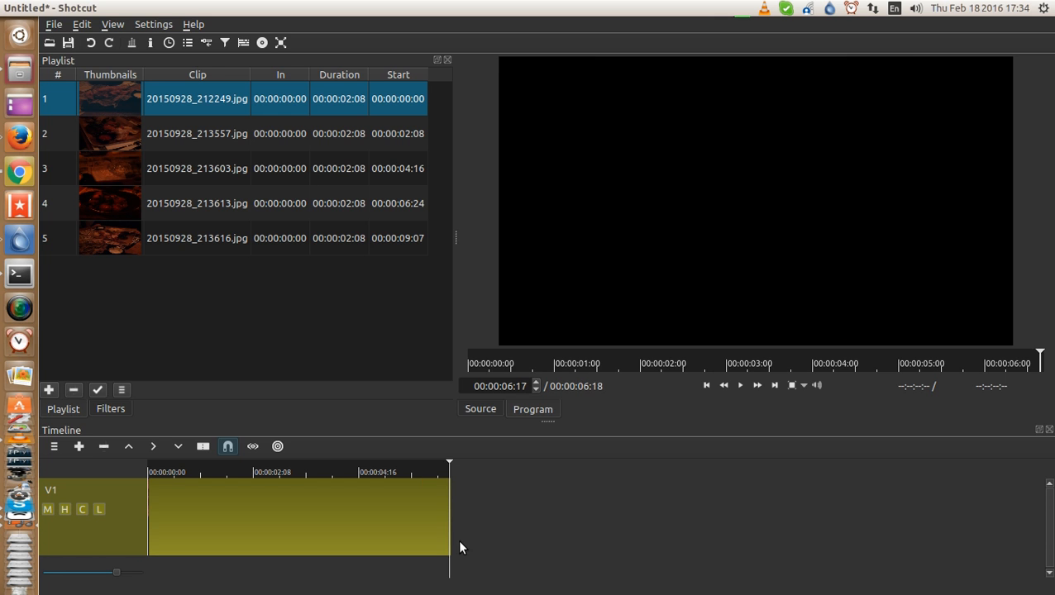
Step: Import the photos 20150928_112311.jpg through 20150928_114347.jpg from the Around spb sep2015 folder and pause the player
left_click(50, 43)
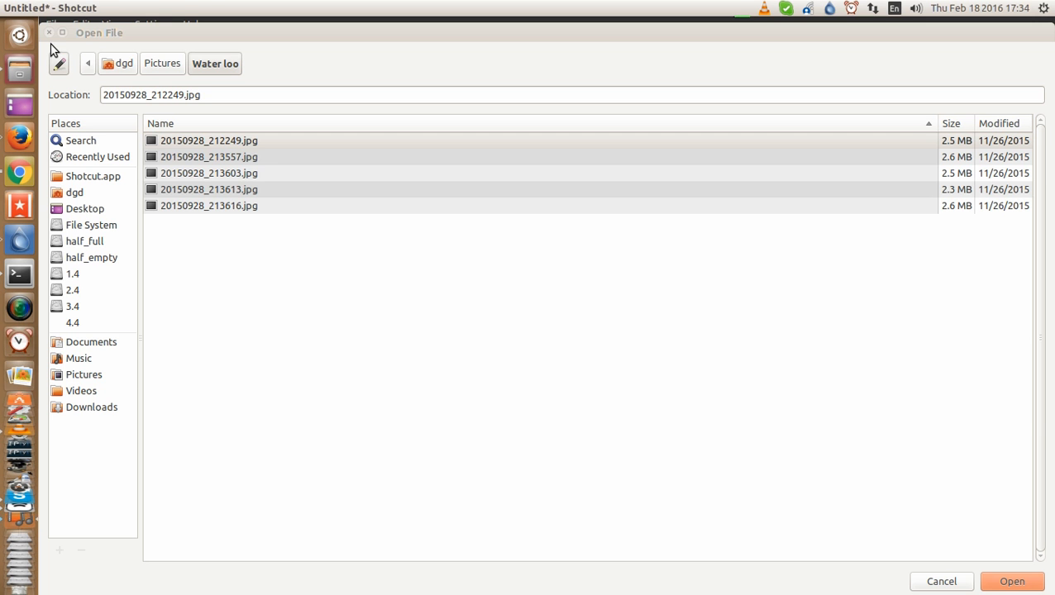
left_click(162, 65)
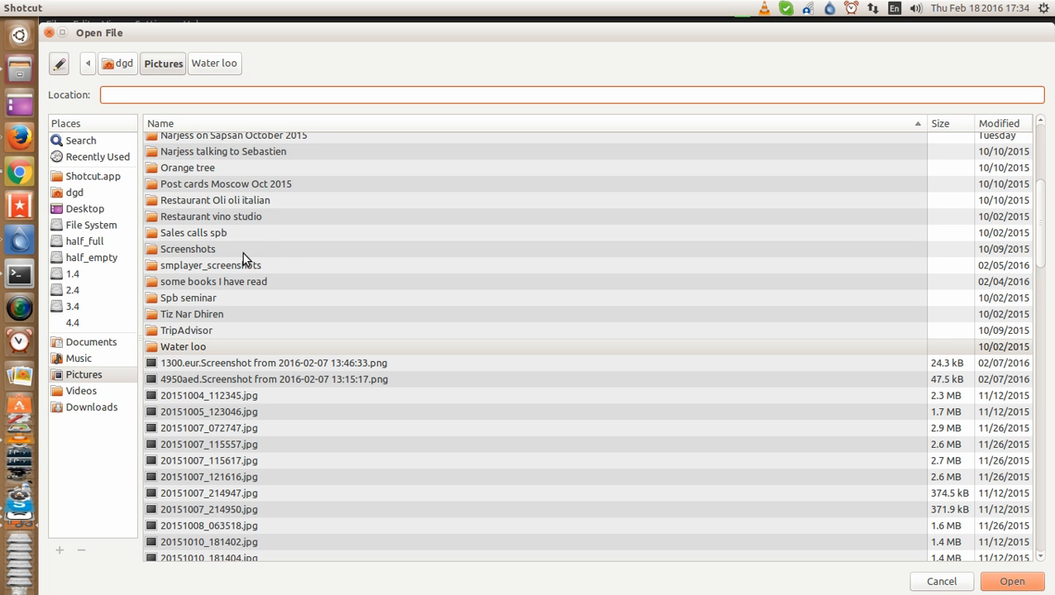
scroll(297, 267, "up", 5)
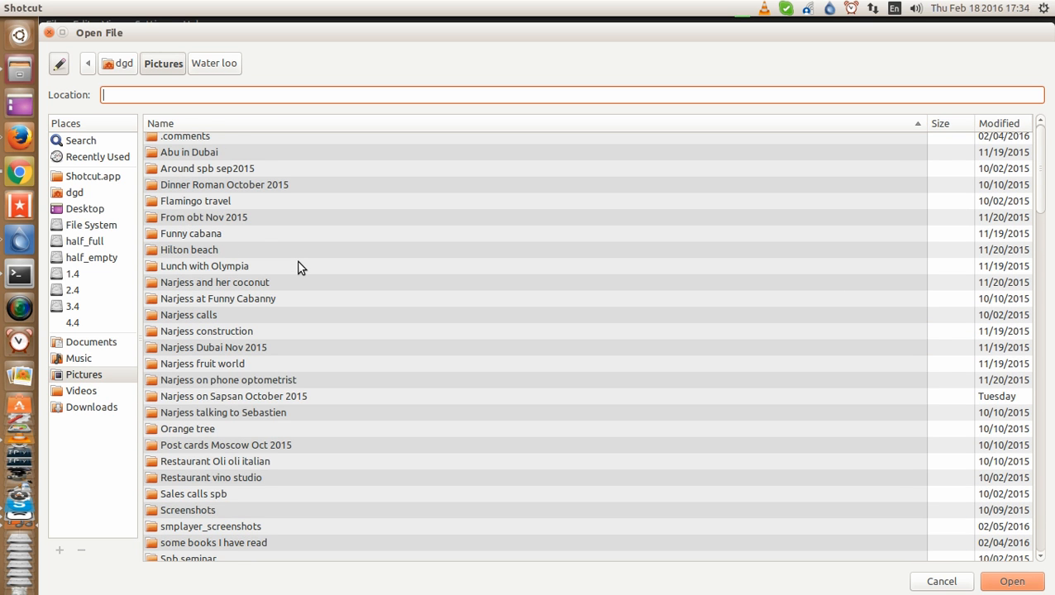
double_click(235, 168)
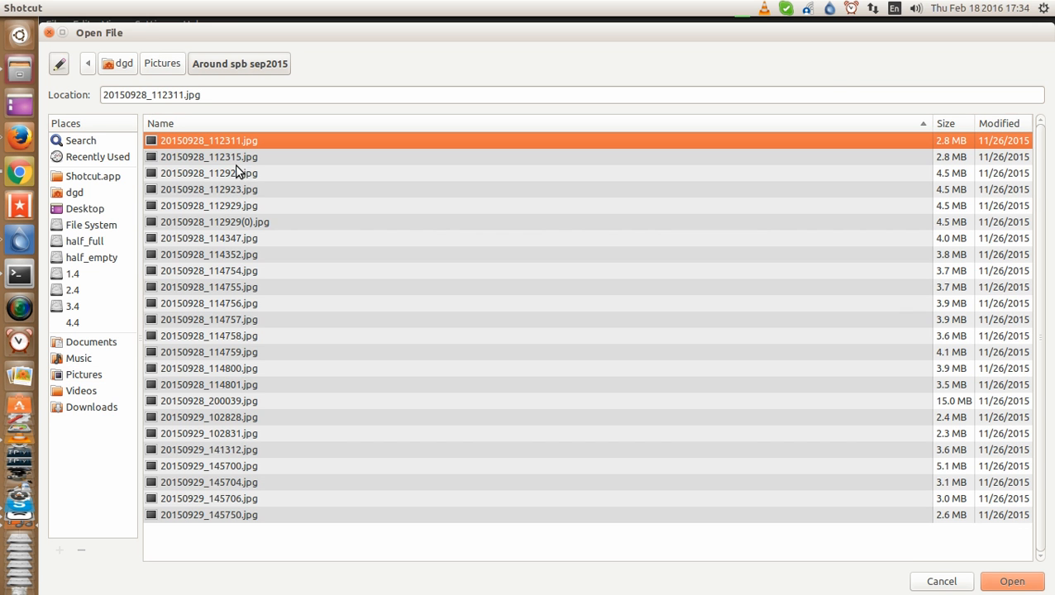
left_click(220, 238, "shift")
left_click(993, 583)
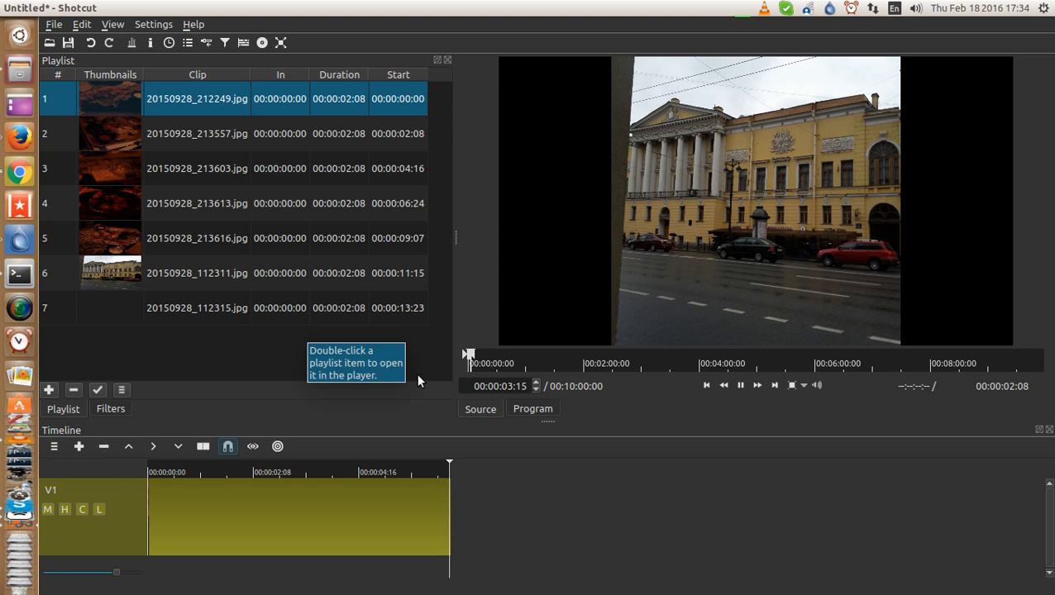
left_click(735, 388)
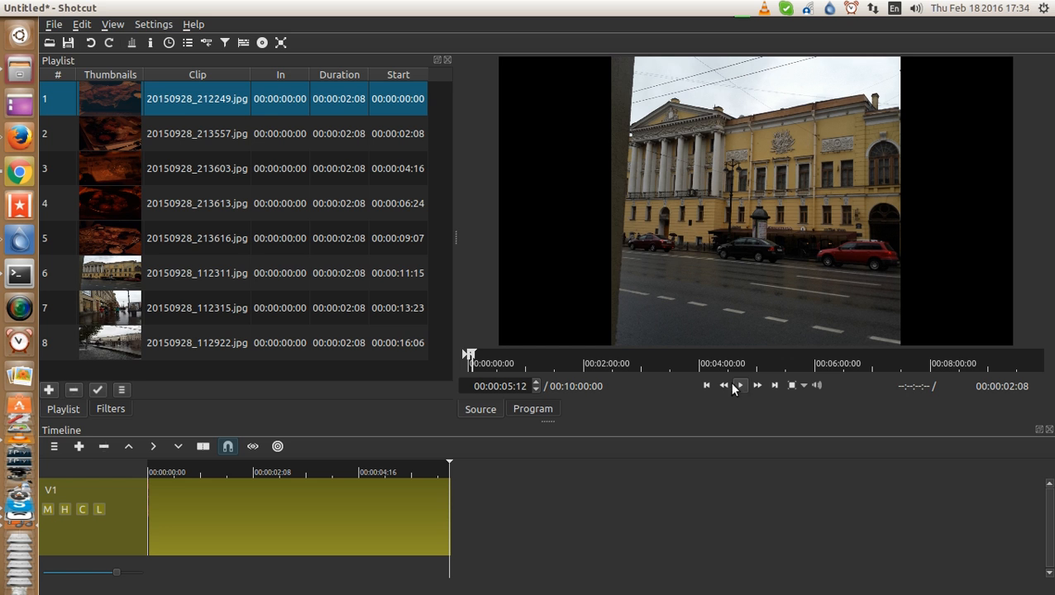
Step: Look through the newly imported photos in the playlist and select 20150928_112311.jpg
left_click(122, 277)
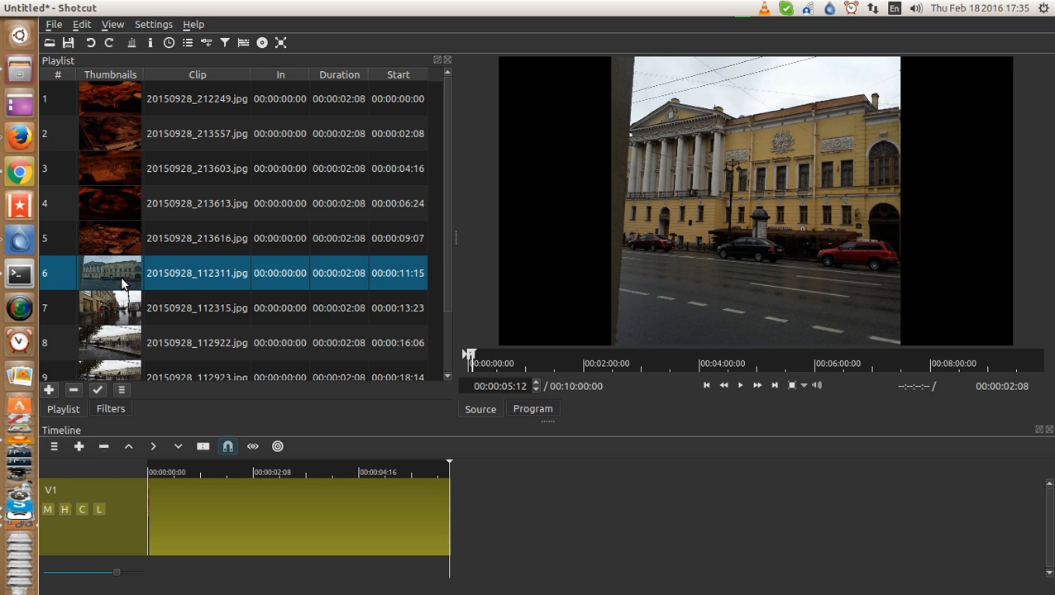
scroll(160, 308, "down", 2)
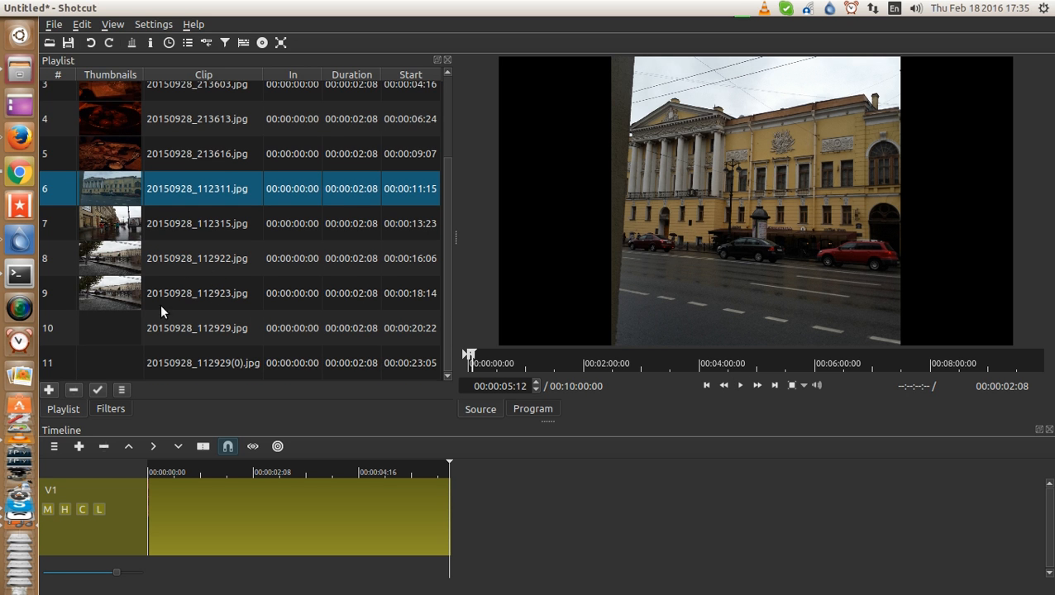
left_click(124, 327)
scroll(124, 328, "down", 1)
left_click(116, 181)
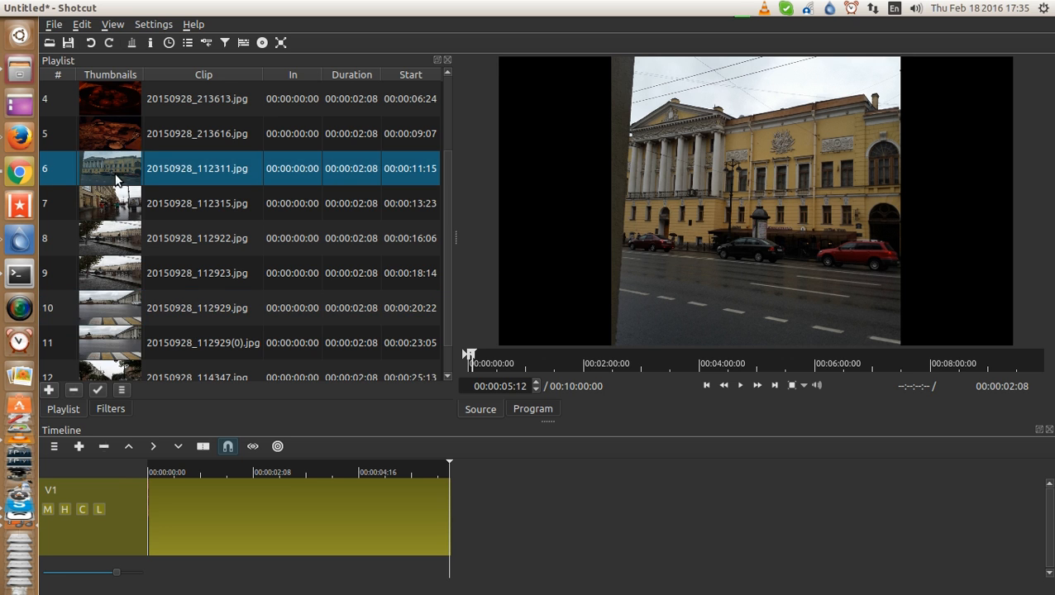
left_click(100, 199)
left_click(112, 180)
left_click(109, 213)
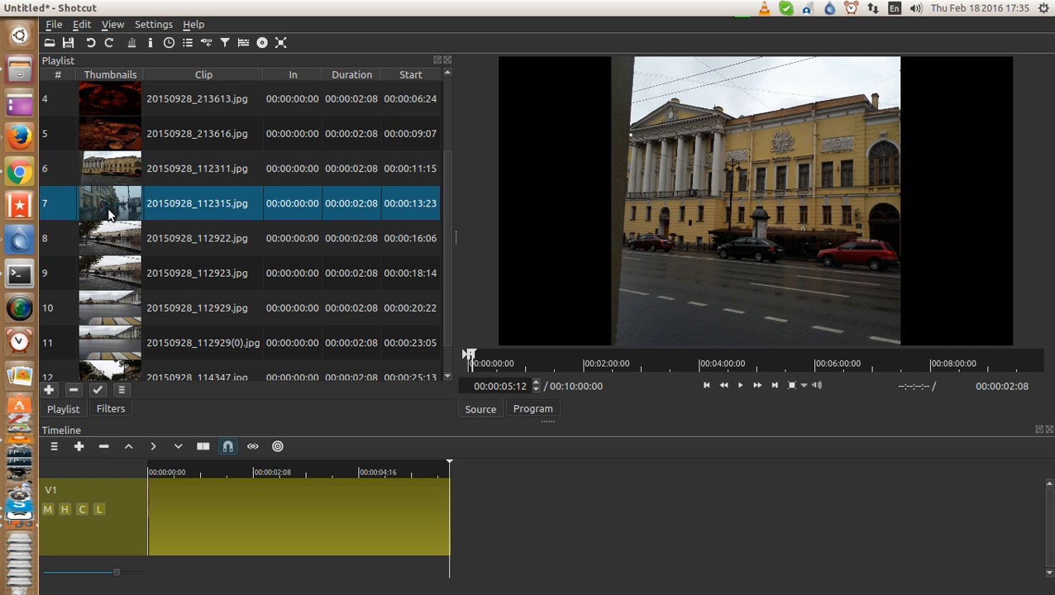
left_click(117, 170)
right_click(121, 171)
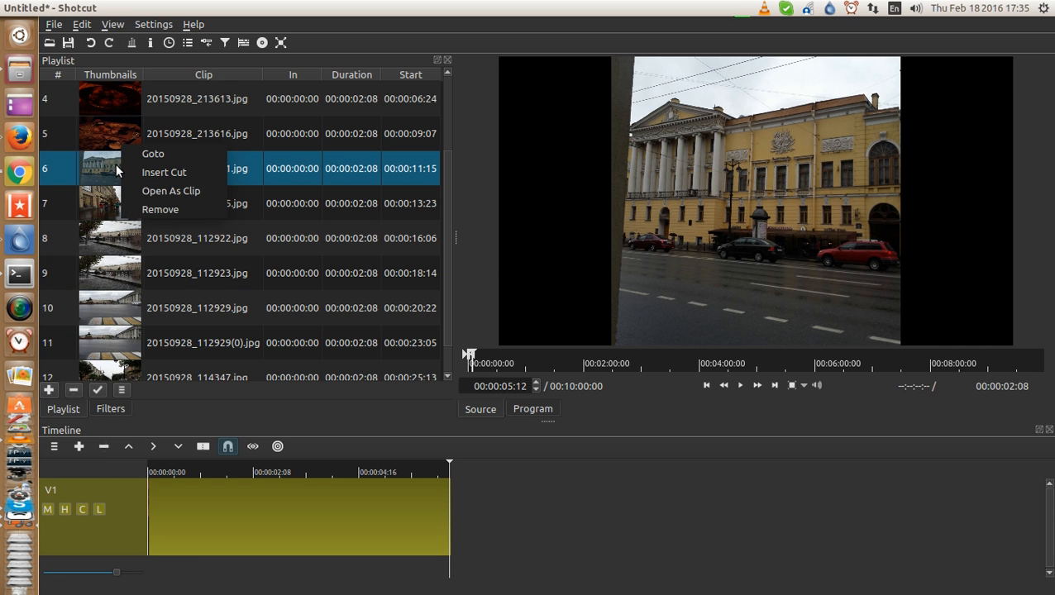
left_click(115, 169)
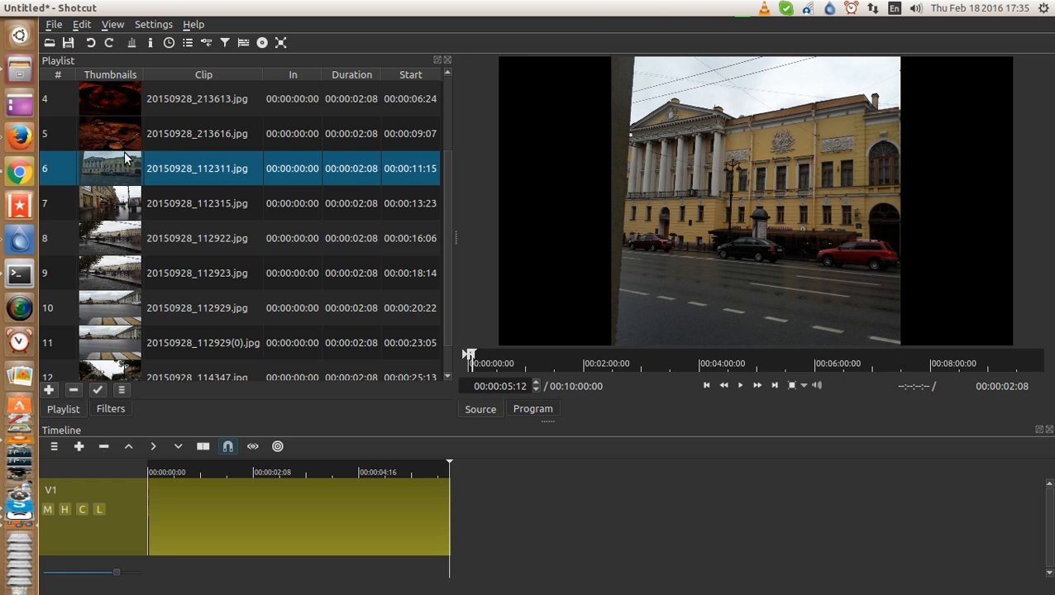
Step: Set the duration of 20150928_112311.jpg to 00:00:04:10 and make it the default image duration
left_click(150, 42)
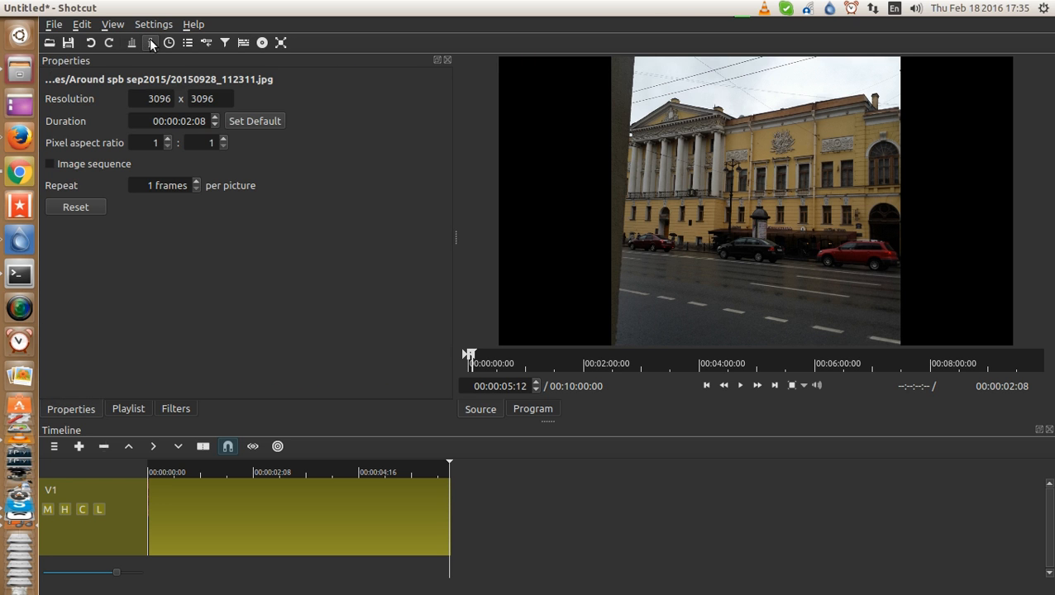
left_click(214, 117)
left_click(214, 117)
left_click(214, 117)
left_click(214, 117)
left_click(215, 117)
left_click(215, 117)
left_click(214, 117)
left_click(215, 117)
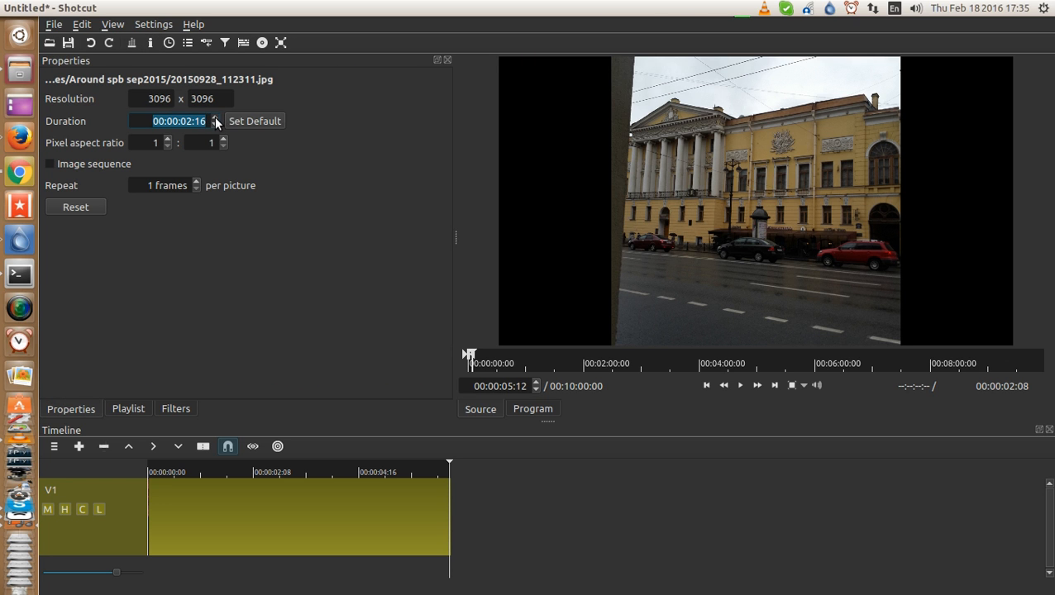
scroll(215, 122, "up", 20)
left_click(255, 121)
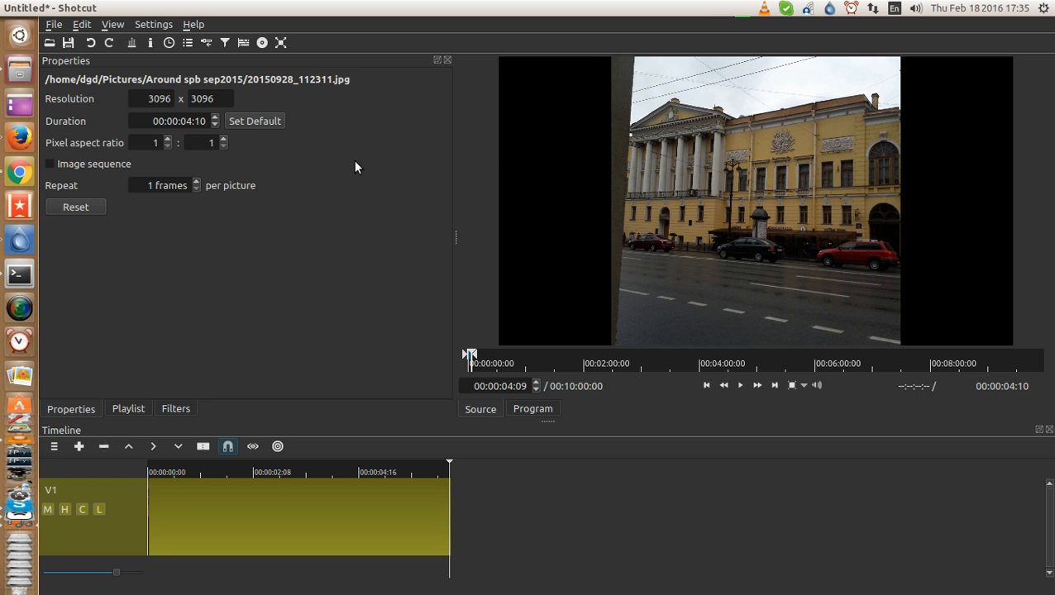
Step: Enable Image sequence for 20150928_112311.jpg and close its properties
left_click(79, 166)
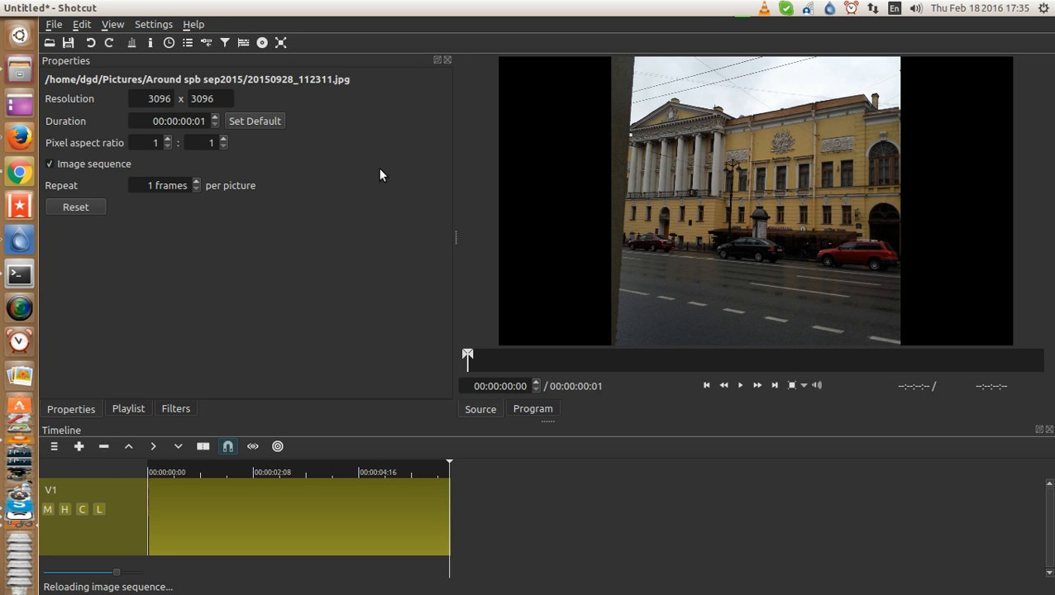
left_click(447, 59)
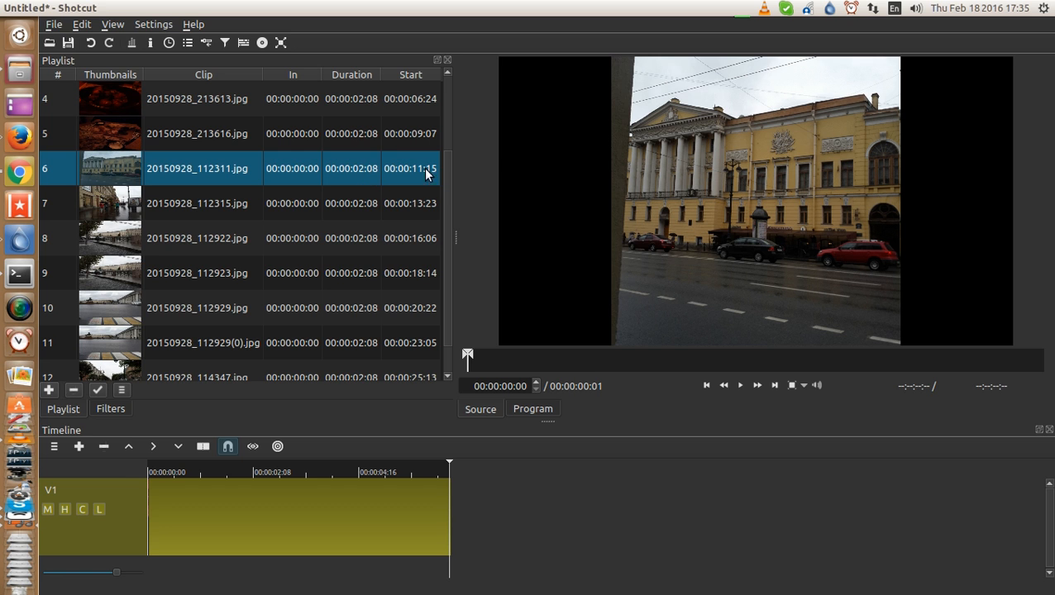
left_click_drag(442, 205, 444, 244)
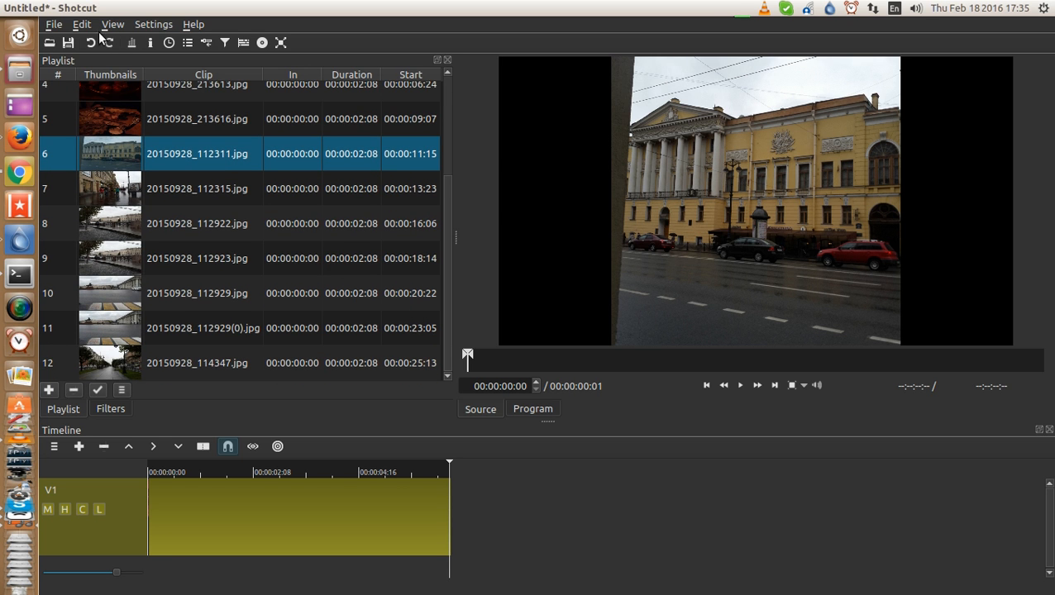
Step: Import the photos 20150928_114800.jpg through 20150929_102828.jpg from the Around spb sep2015 folder
left_click(51, 42)
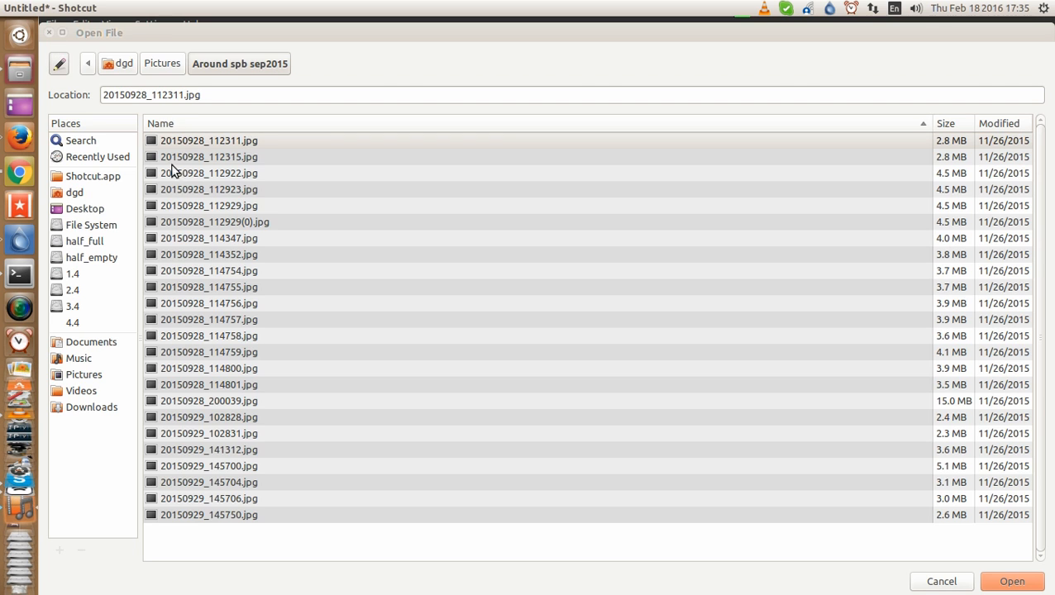
left_click(217, 374)
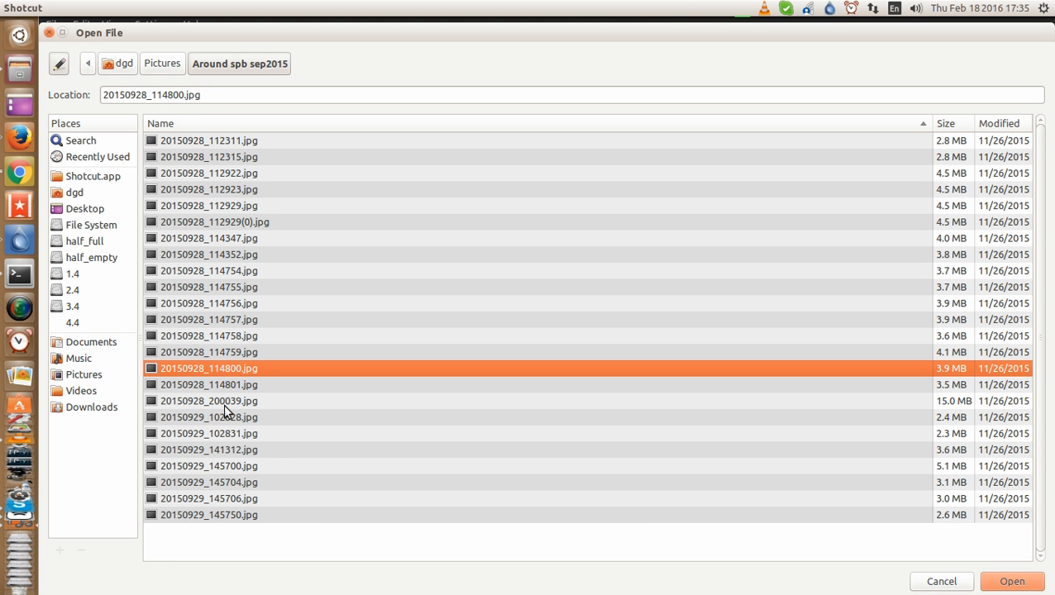
left_click(220, 417, "shift")
left_click(1012, 583)
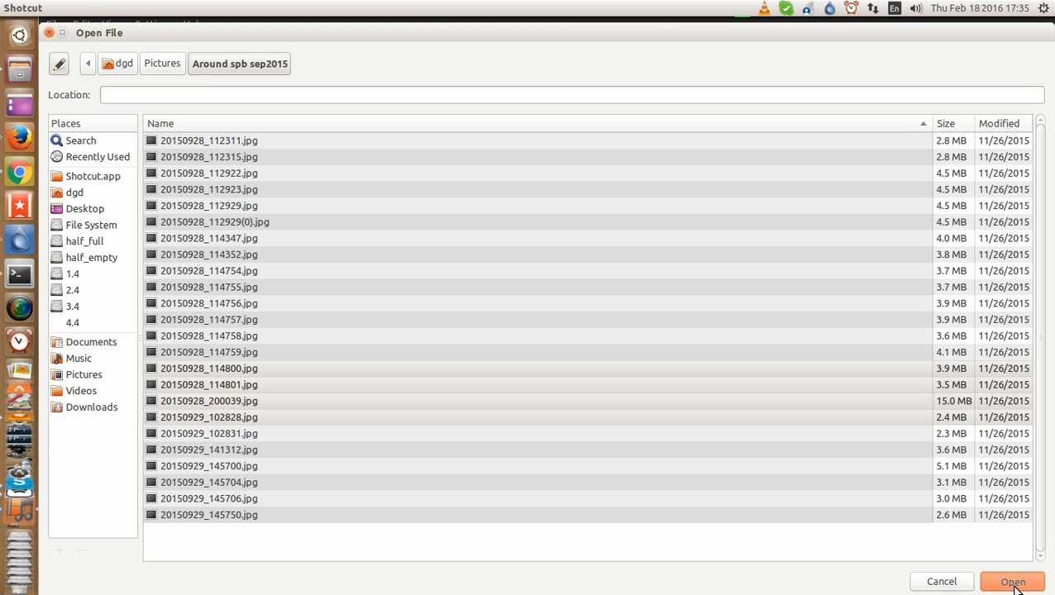
key("space")
Step: Compare the durations of the newly imported photos with those of the earlier playlist entries
scroll(321, 139, "down", 1)
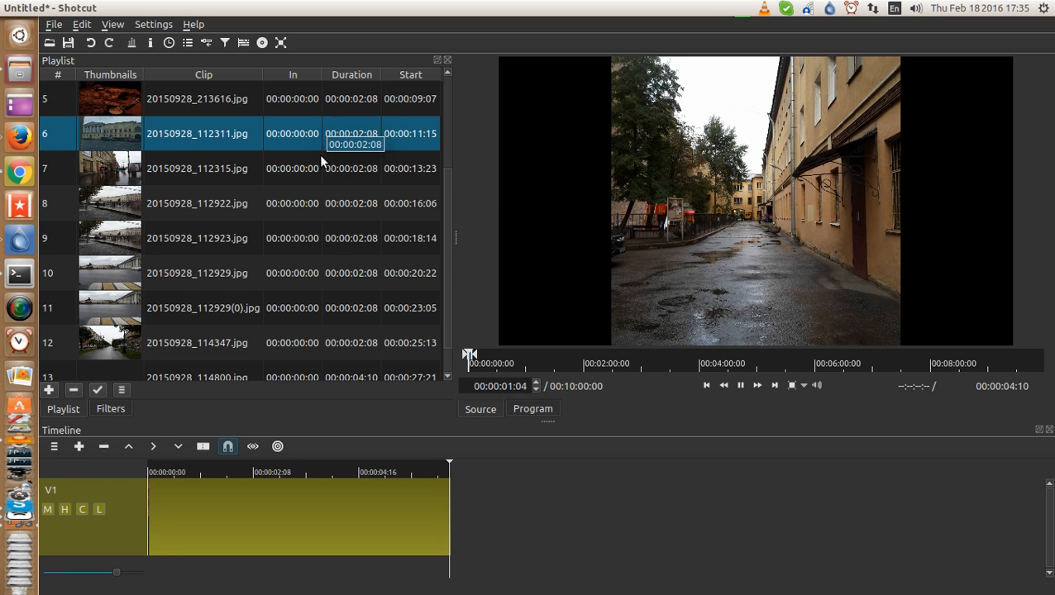
left_click_drag(446, 231, 446, 298)
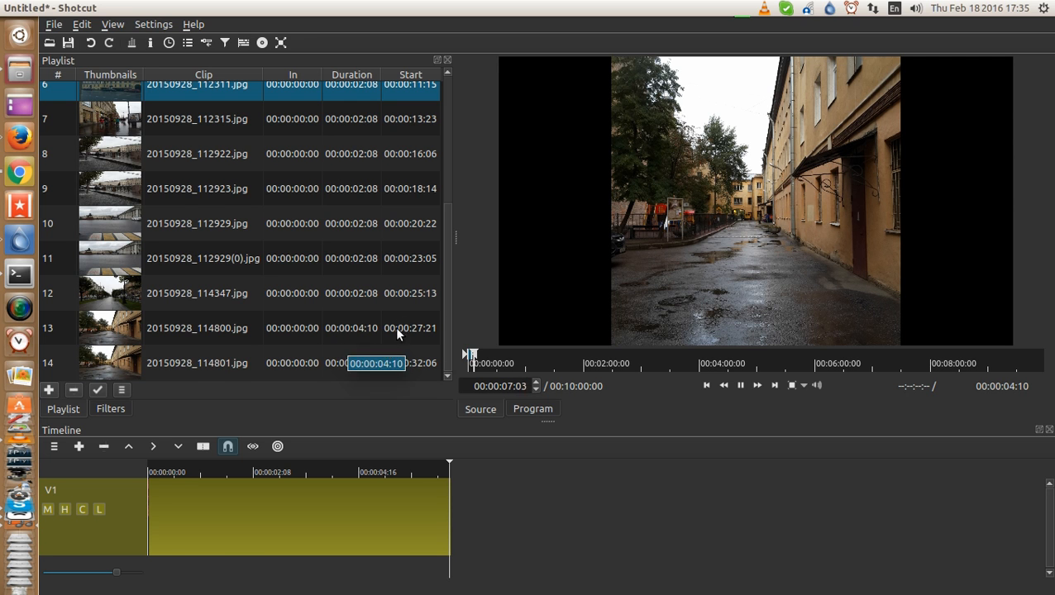
scroll(380, 342, "down", 1)
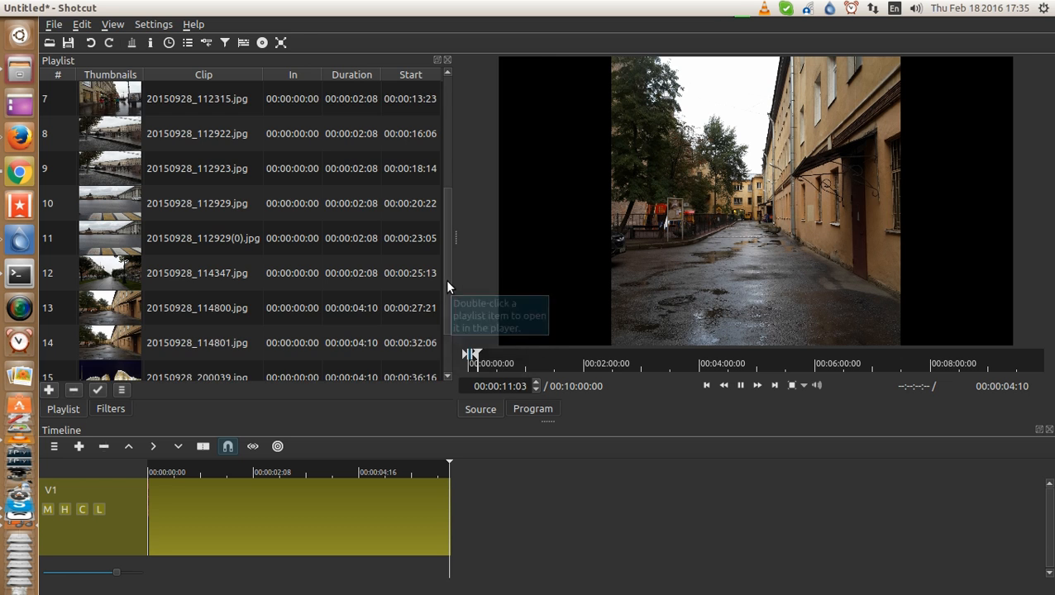
scroll(444, 331, "down", 2)
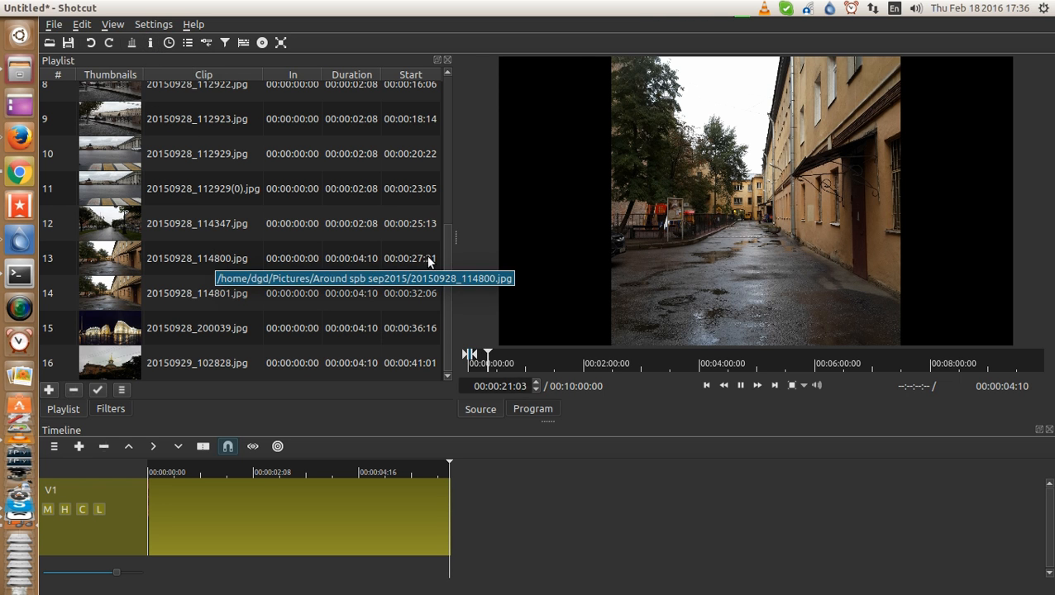
left_click_drag(442, 253, 444, 115)
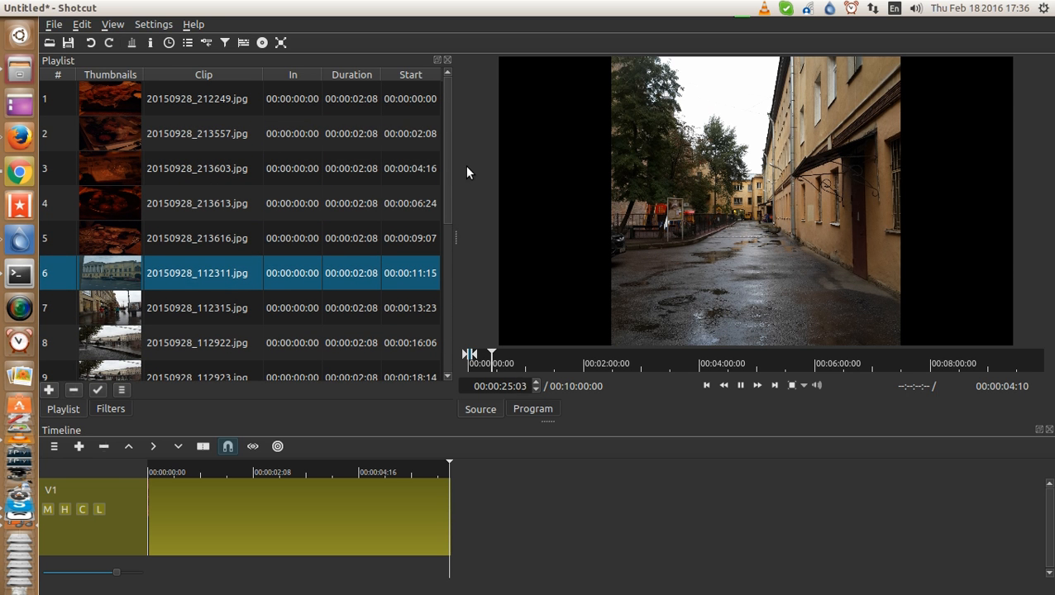
Step: Set the duration of 20150928_114800.jpg to 00:00:07:02, make it the default image duration and close the properties
left_click(212, 91)
left_click(151, 43)
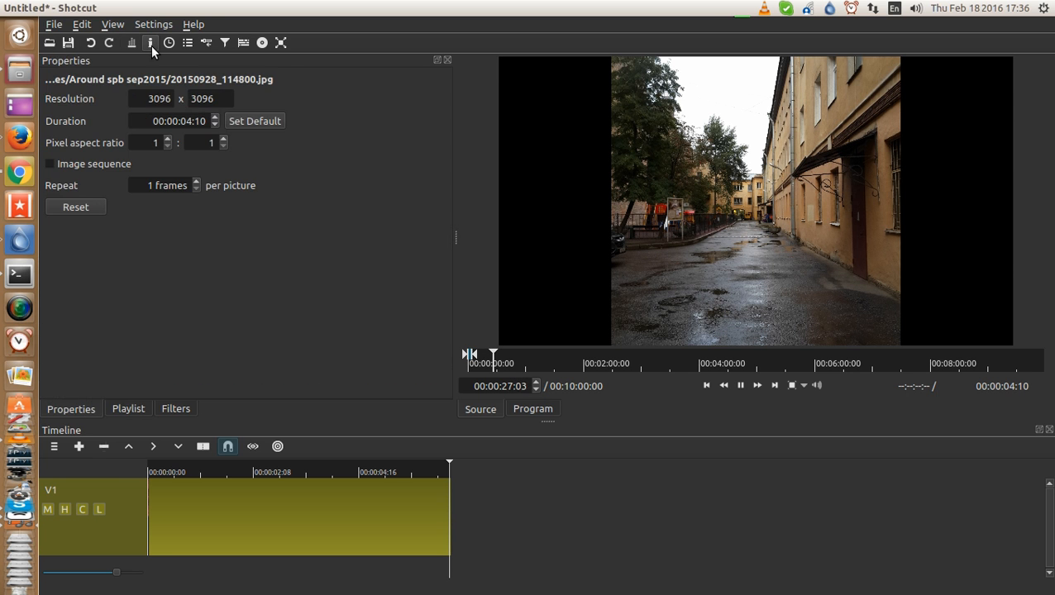
left_click(216, 117)
left_click(216, 118)
left_click(215, 117)
left_click(215, 118)
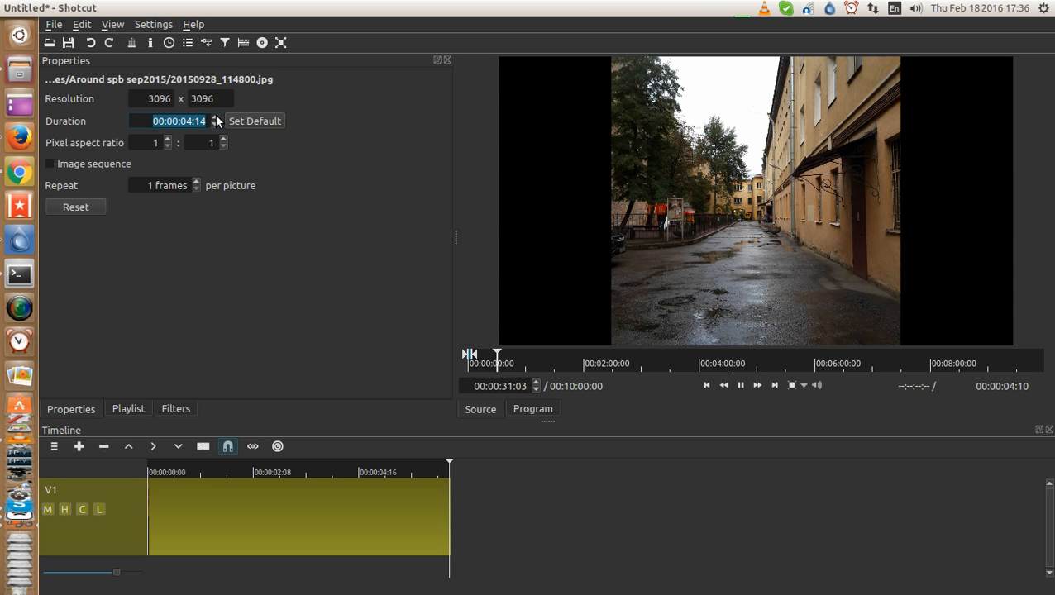
left_click(216, 118)
left_click(216, 118)
left_click(216, 118)
left_click(216, 117)
left_click(254, 123)
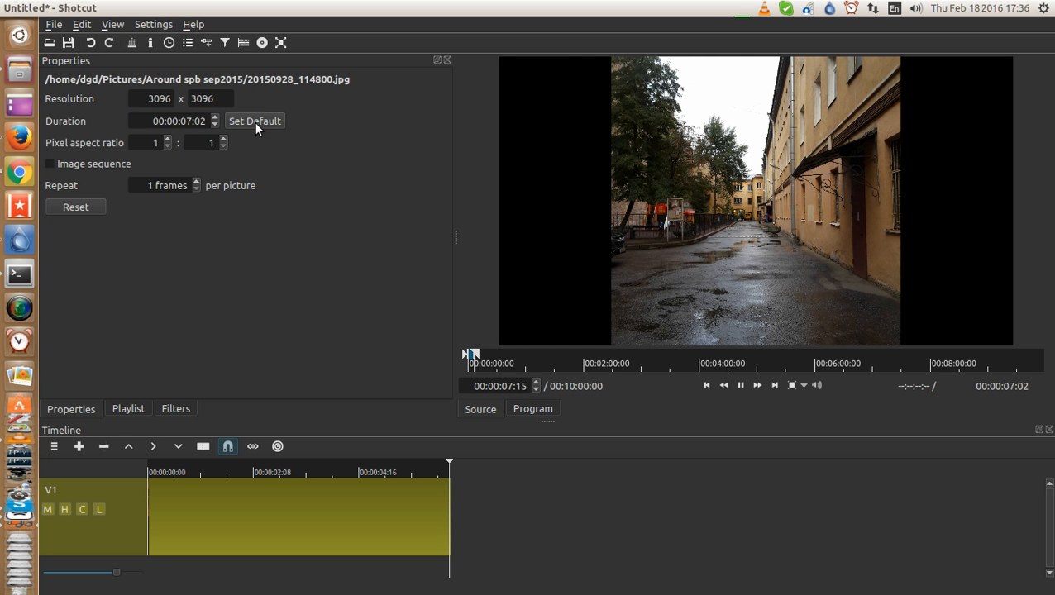
left_click(448, 61)
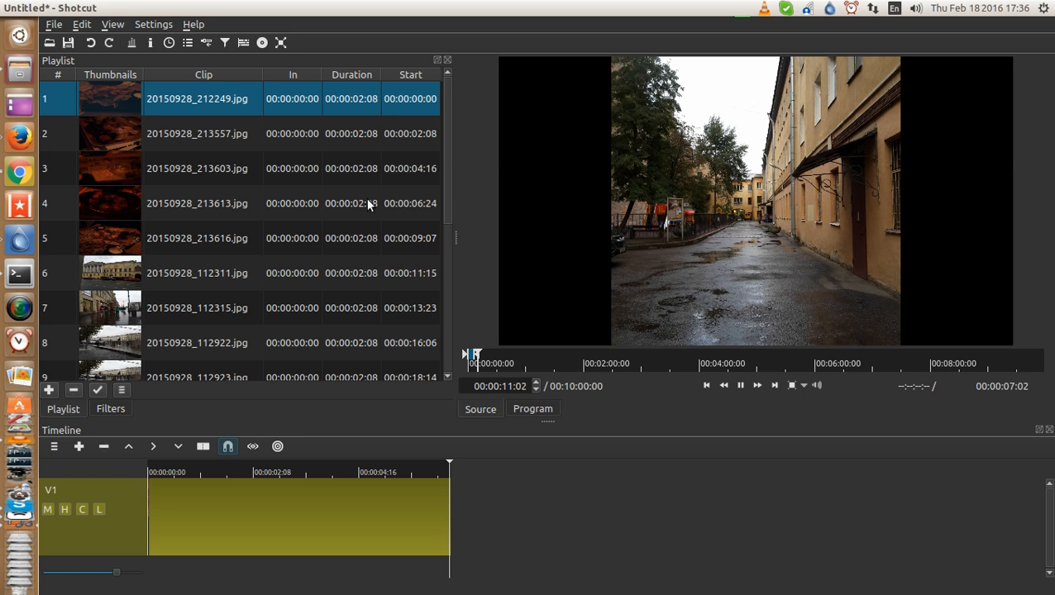
Step: Pause playback and check the last playlist entries' durations and the properties of the photo open in the player
scroll(444, 184, "down", 3)
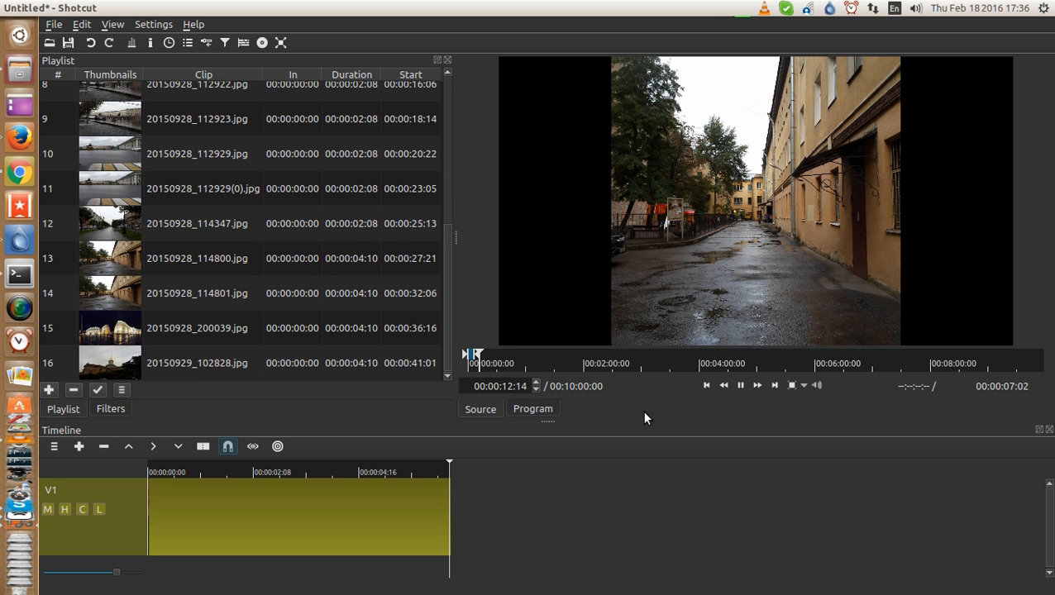
left_click(741, 386)
left_click(199, 293)
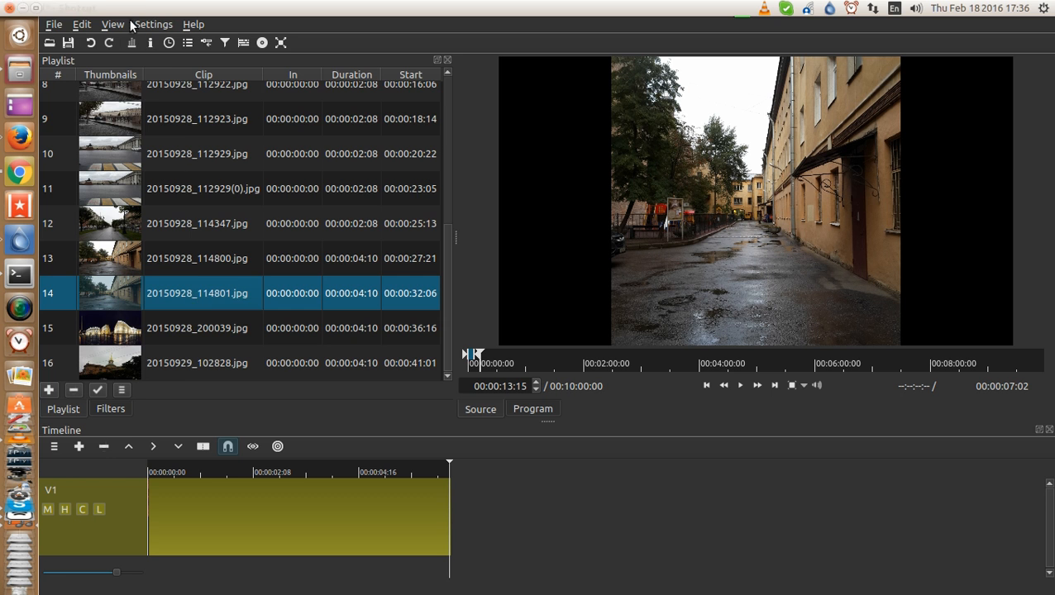
left_click(151, 43)
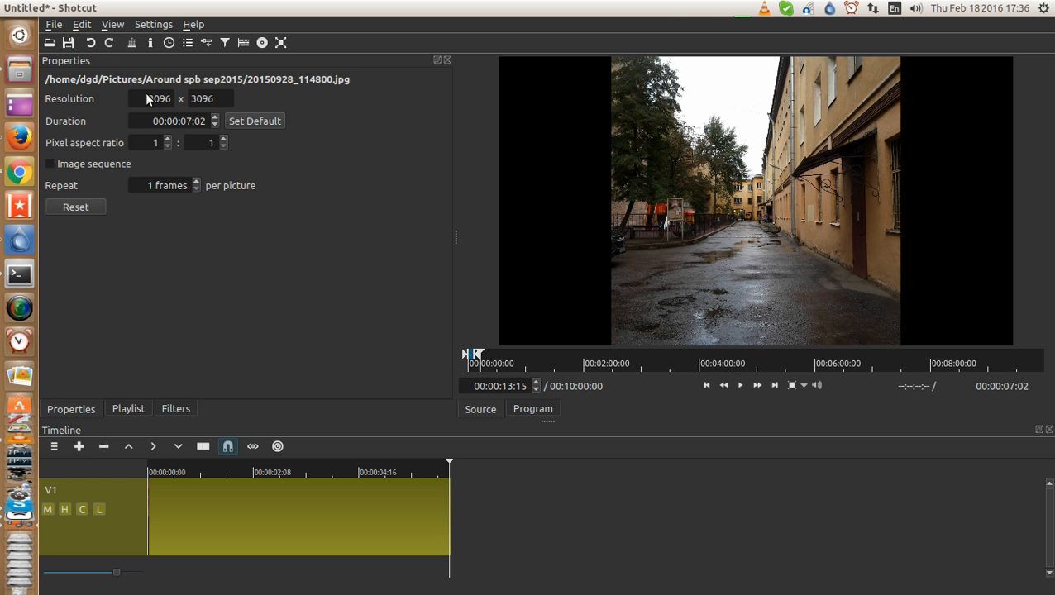
left_click(446, 60)
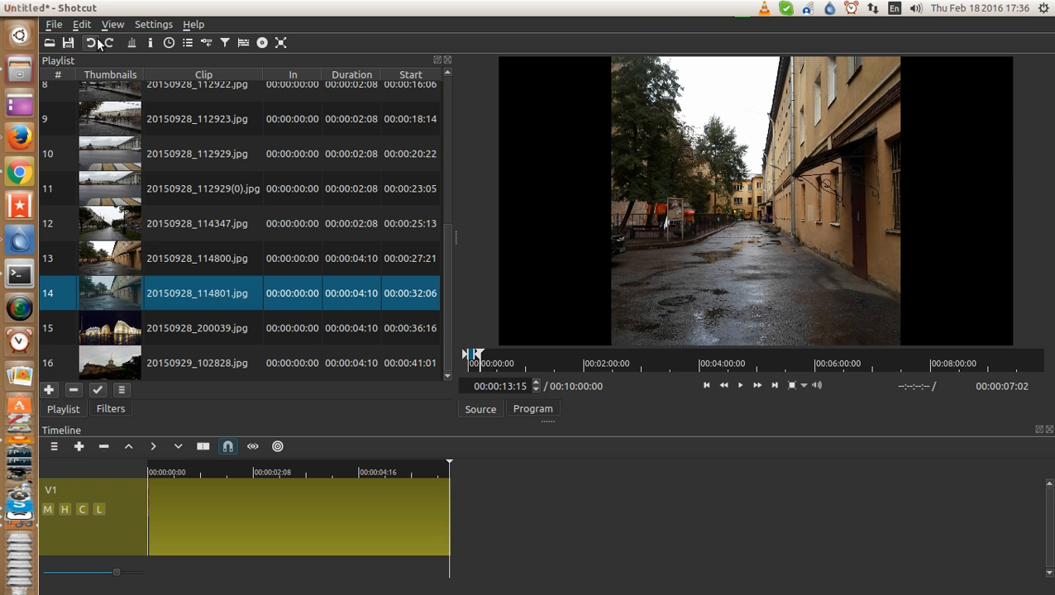
Step: Open 20150928_114759.jpg from the Around spb sep2015 folder and insert it into the playlist just before 20150928_114801.jpg
left_click(49, 43)
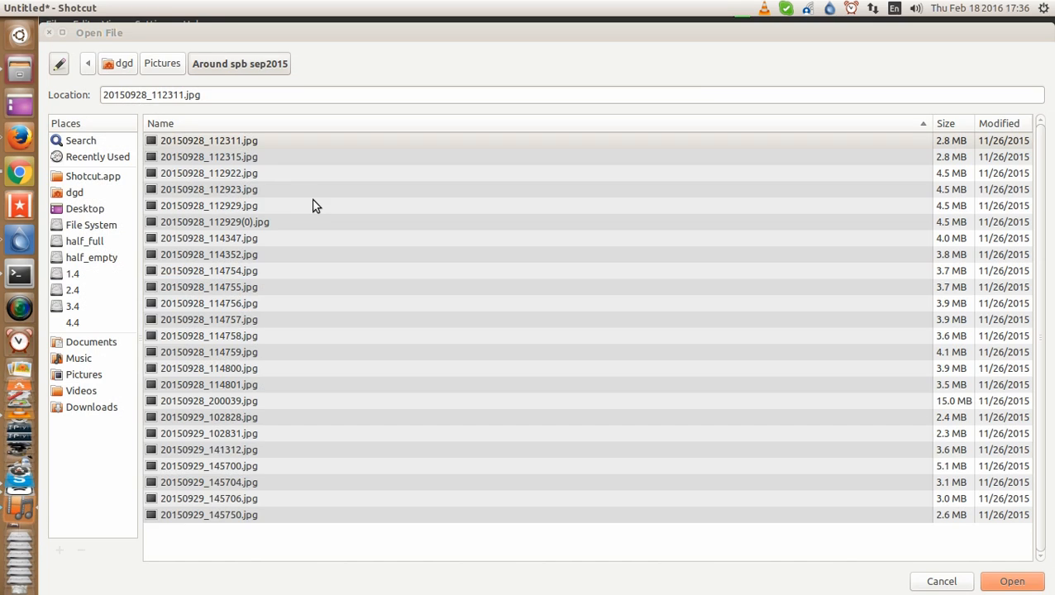
left_click(255, 356)
left_click(1002, 580)
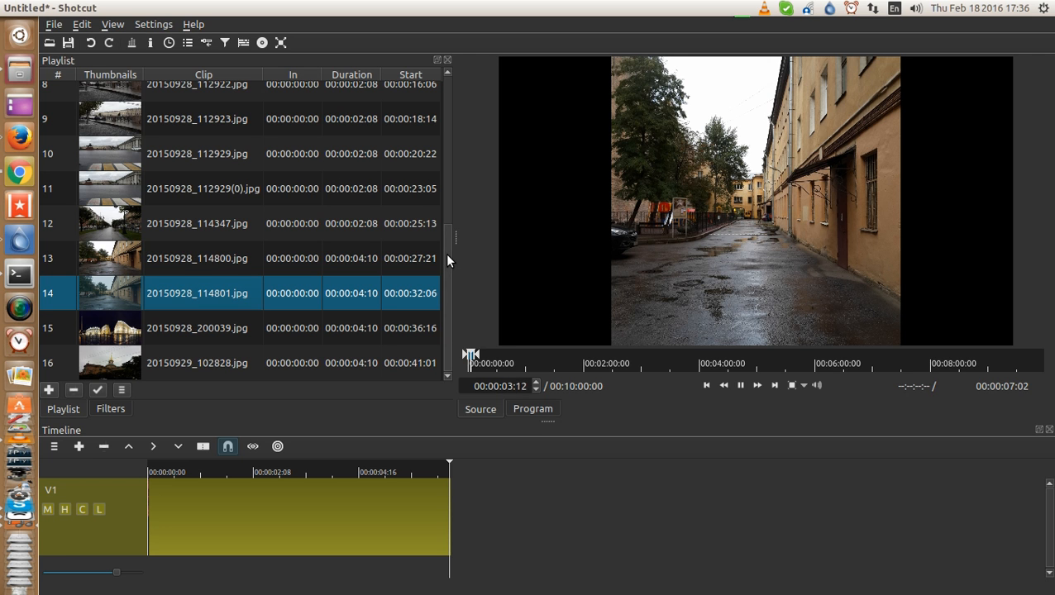
mouse_move(444, 287)
left_mouse_down()
mouse_move(455, 252)
mouse_move(450, 87)
mouse_move(448, 270)
left_mouse_up()
right_click(217, 291)
left_click(217, 291)
scroll(444, 337, "down", 1)
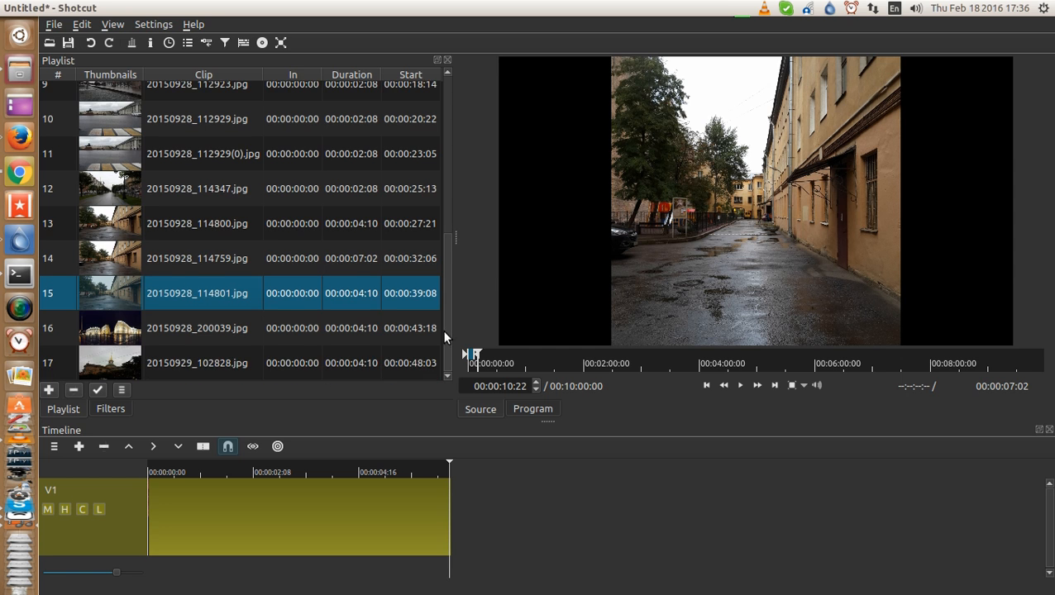
Step: Select the last playlist entry, check the properties of the photo open in the player, and close them
left_click(195, 366)
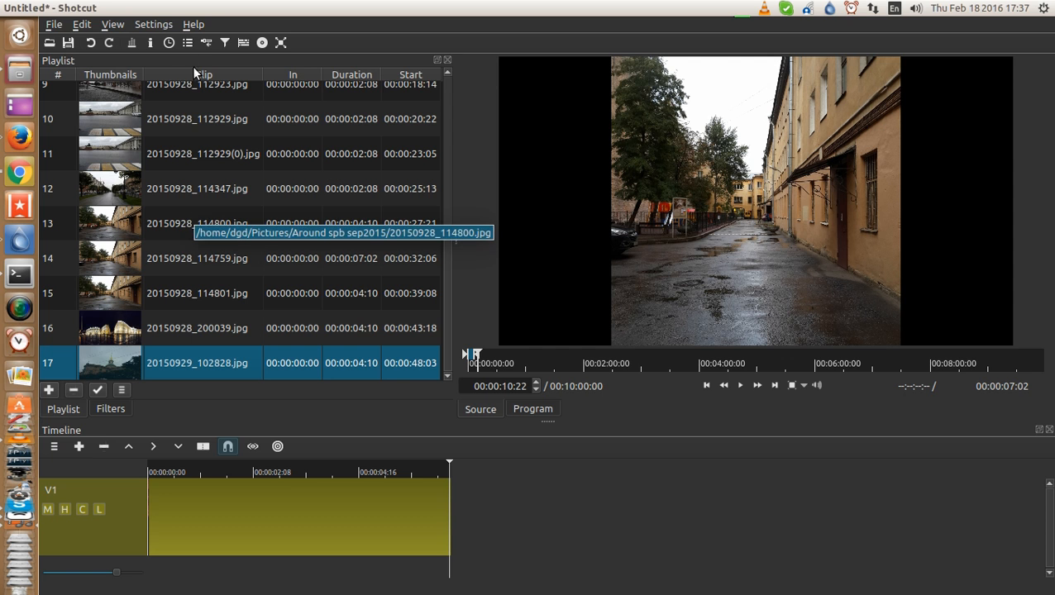
left_click(149, 46)
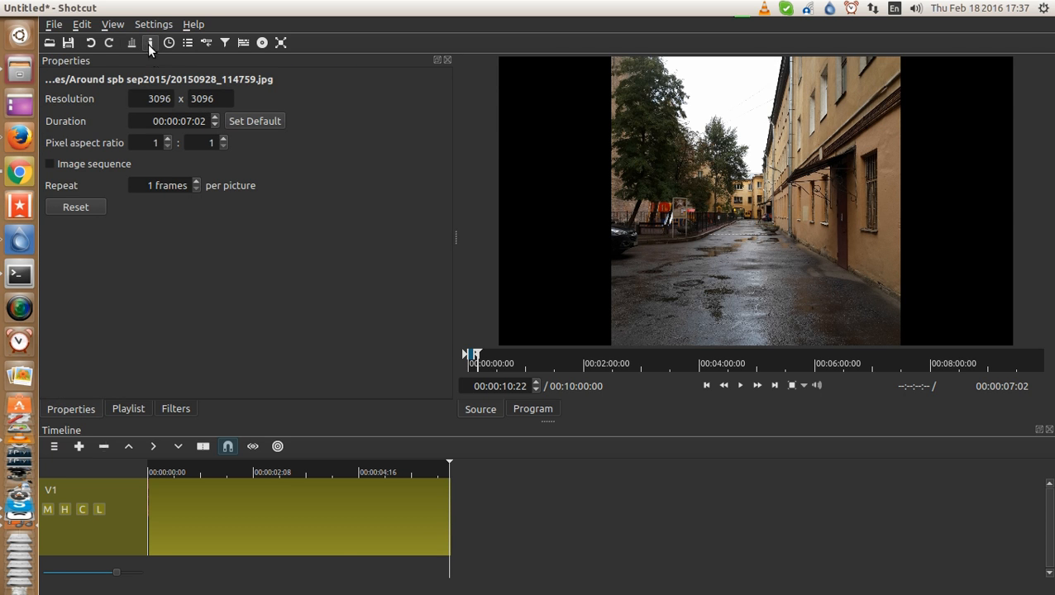
left_click(447, 61)
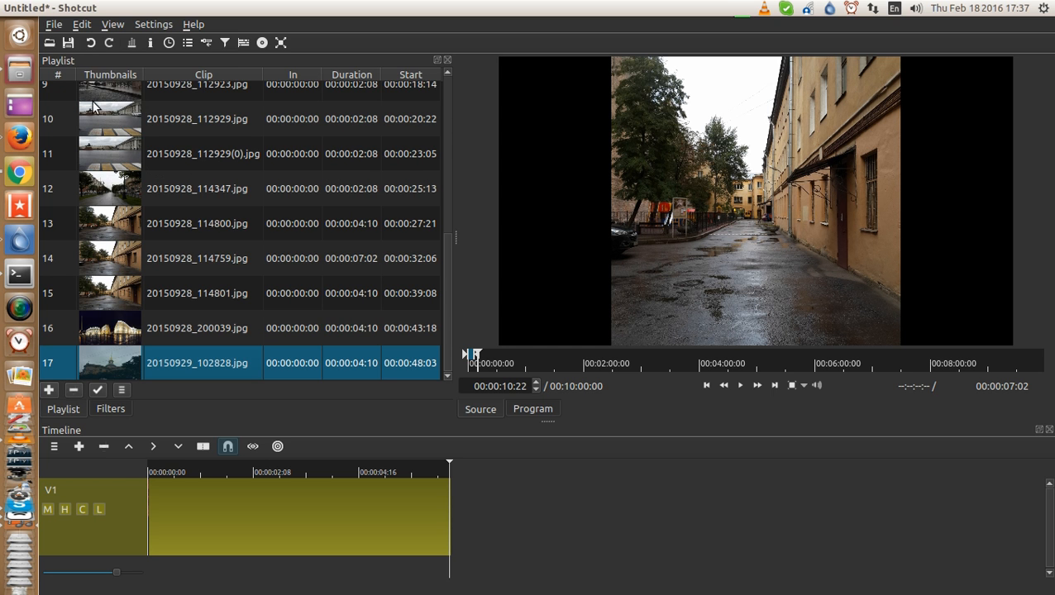
Step: Open 20151119_170555.jpg from the Hilton beach folder in the player and pause its playback
left_click(49, 43)
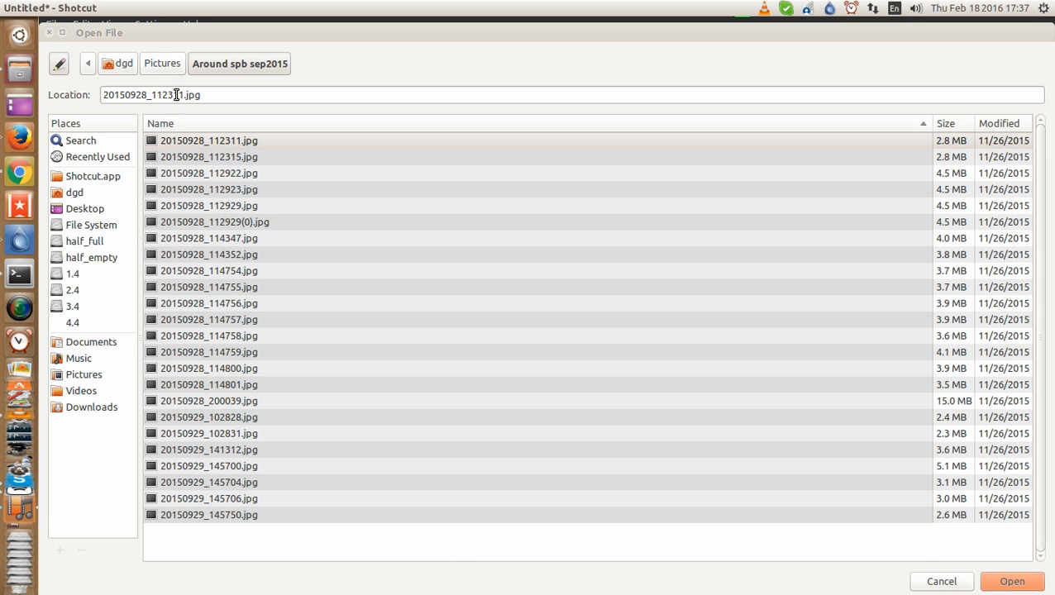
left_click(163, 64)
double_click(204, 253)
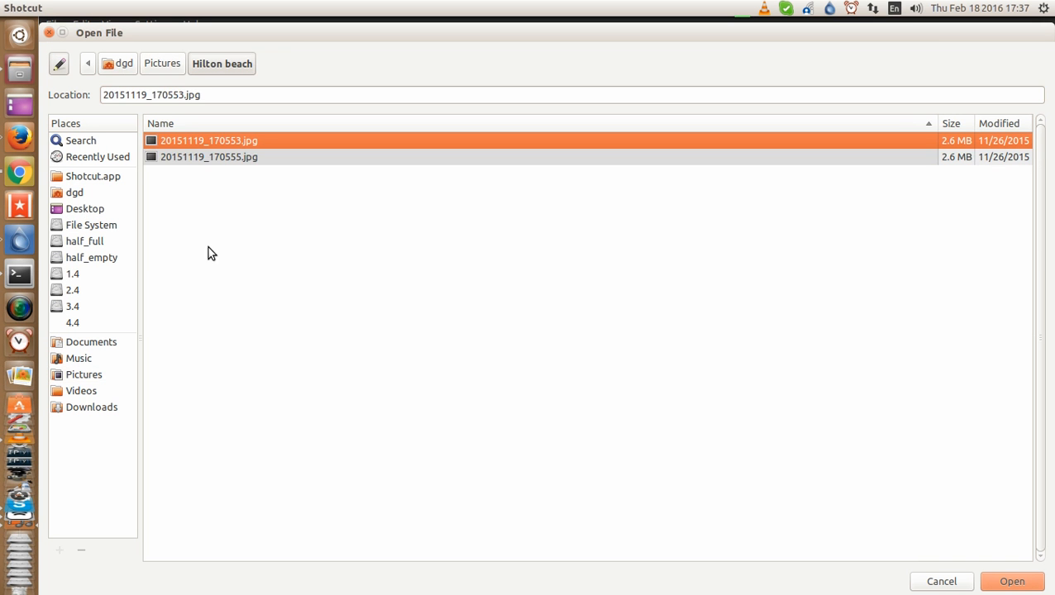
left_click(207, 157)
left_click(1008, 582)
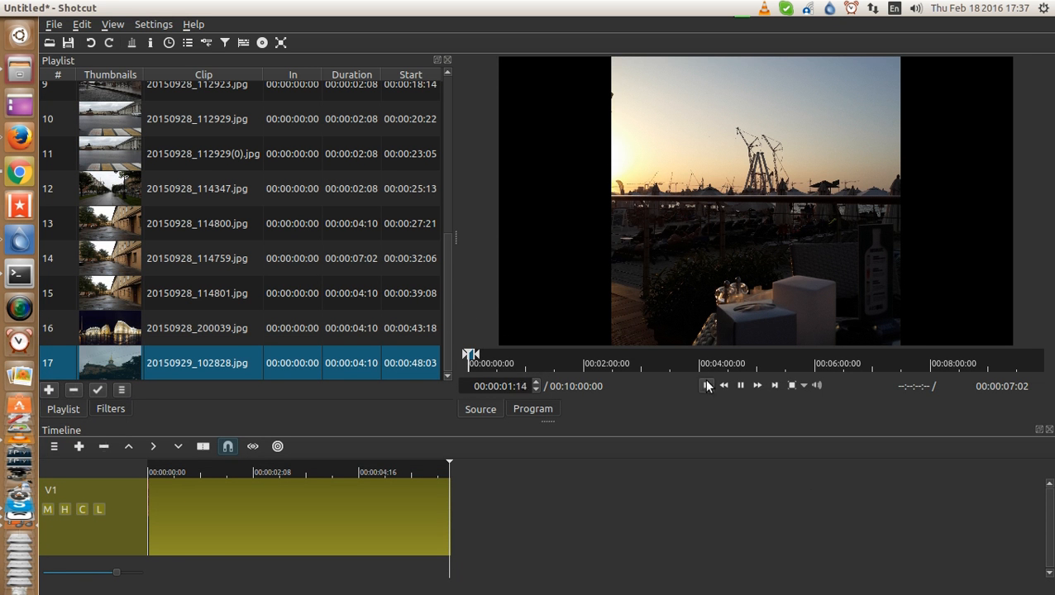
left_click(740, 385)
Step: Review the durations from the first to the last playlist entry and select 20150928_114759.jpg
left_click_drag(446, 307, 457, 133)
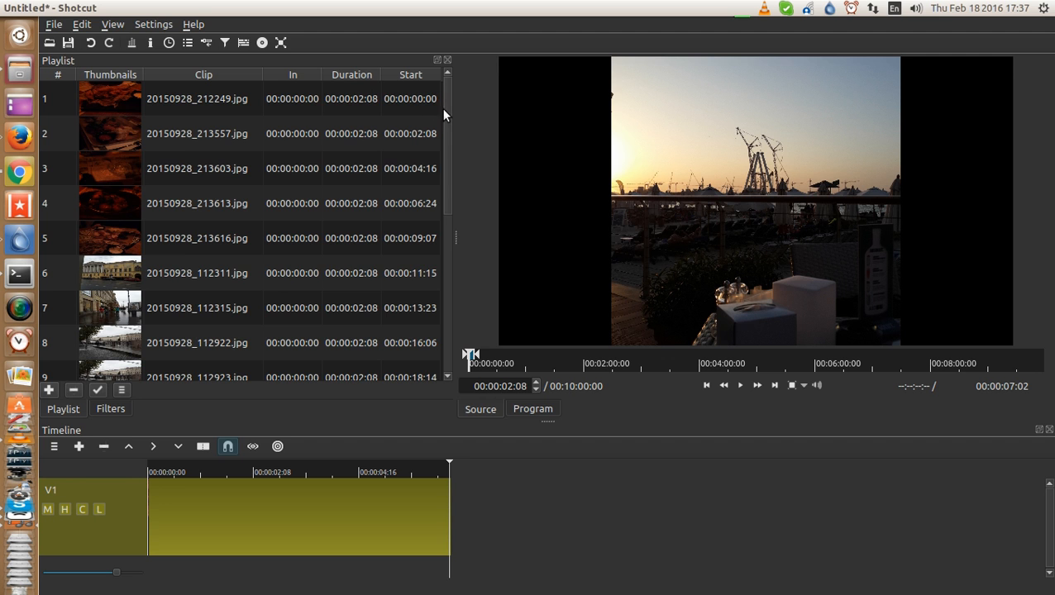
left_click_drag(443, 110, 449, 316)
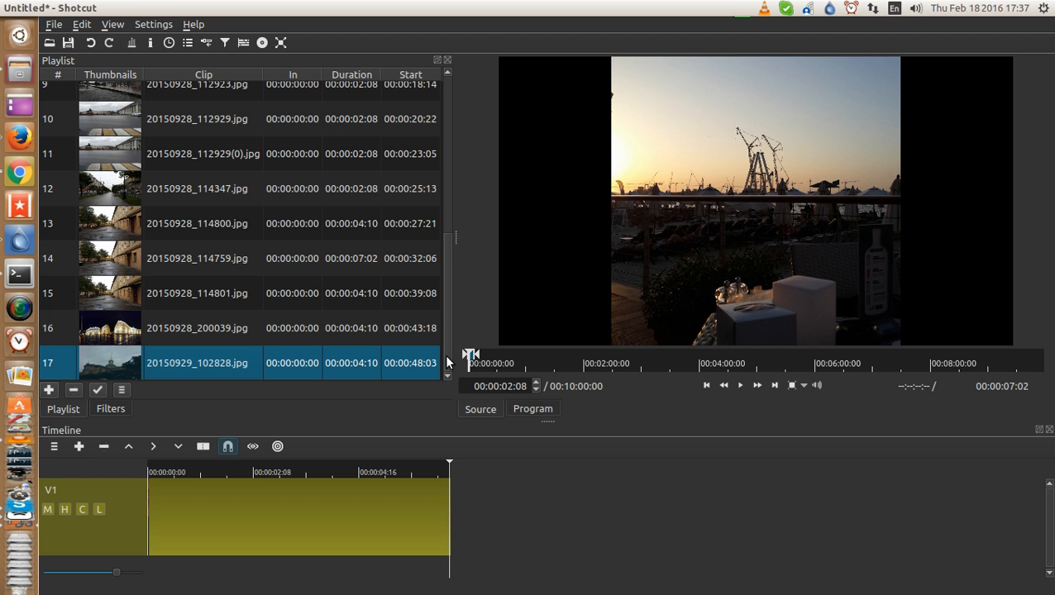
left_click(217, 258)
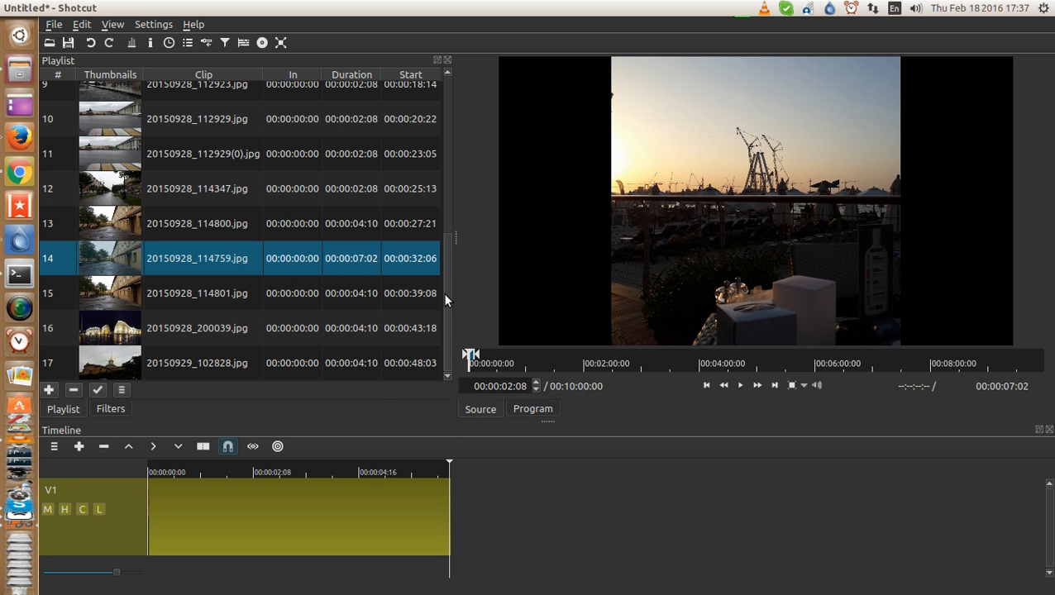
Step: Save the project to the Desktop as tse.mlt
left_click(67, 42)
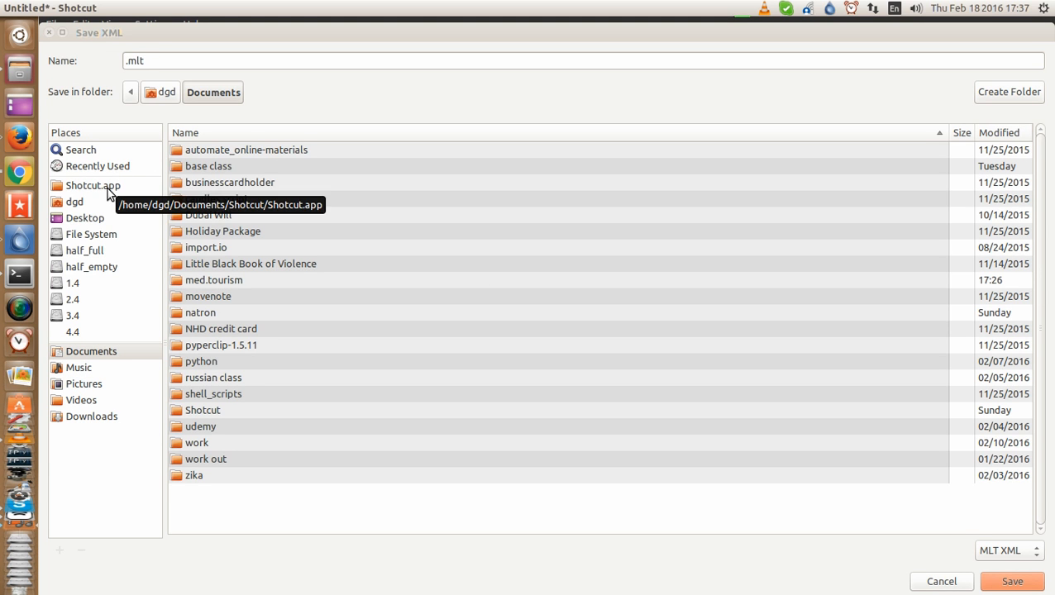
left_click(101, 217)
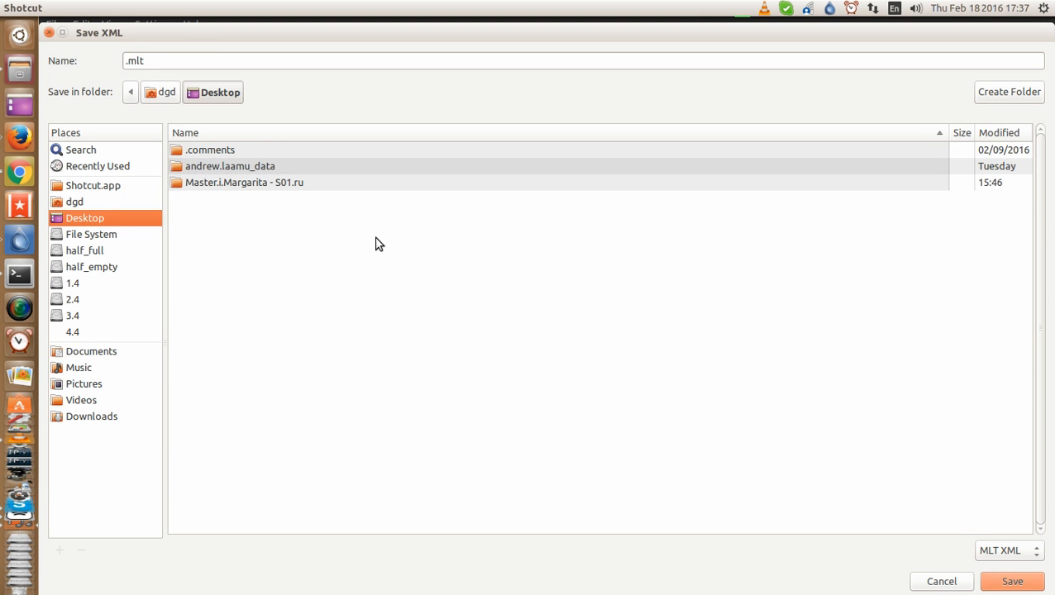
left_click(126, 61)
type("t")
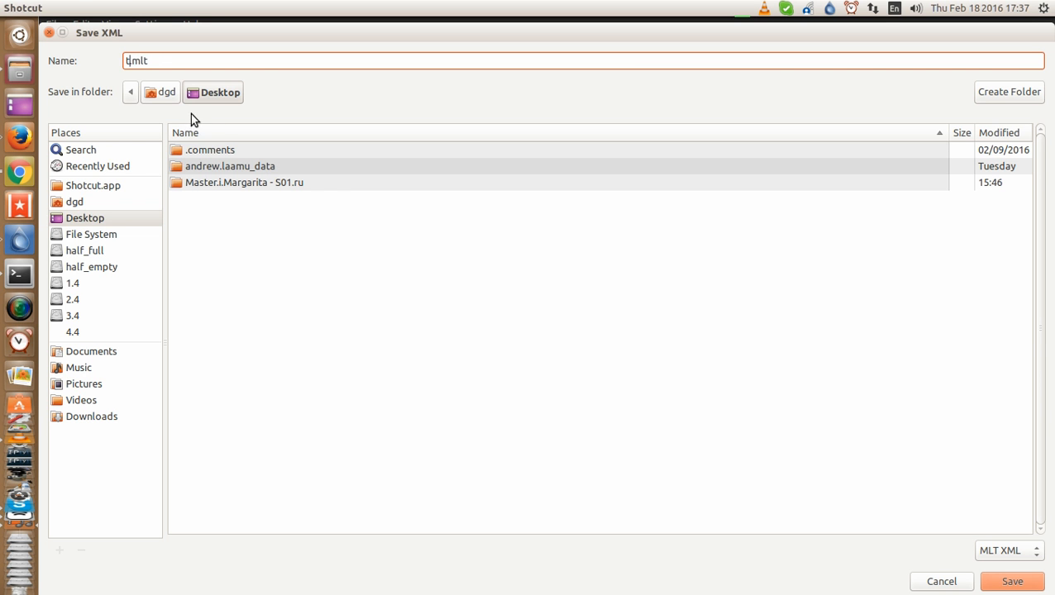
type("se")
left_click(1012, 581)
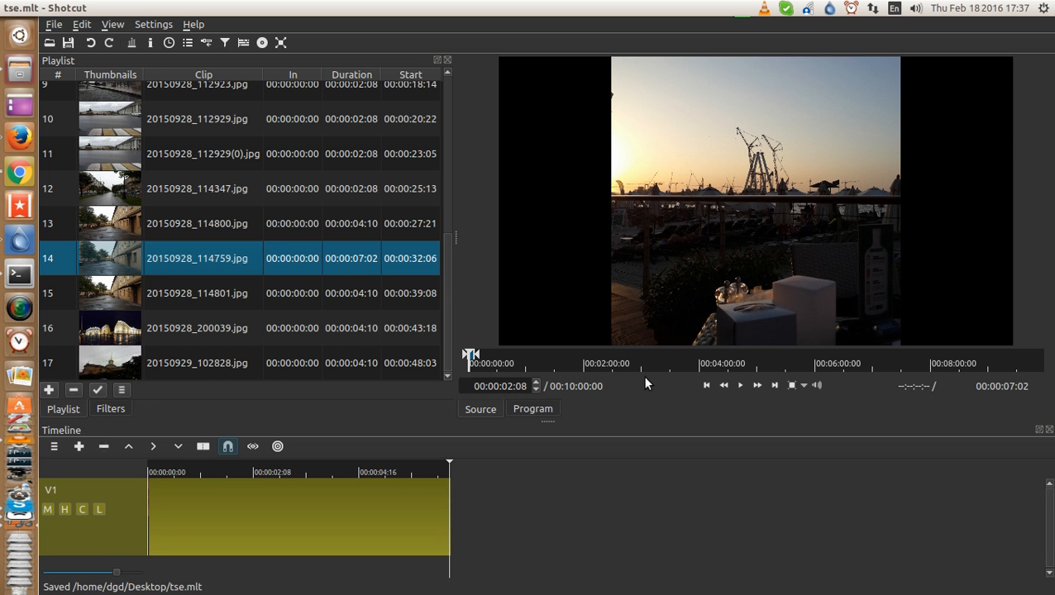
Step: Go through the last three playlist entries and compare their durations with those at the start of the playlist
mouse_move(447, 299)
left_mouse_down()
mouse_move(455, 262)
mouse_move(451, 296)
left_mouse_up()
left_click(240, 291)
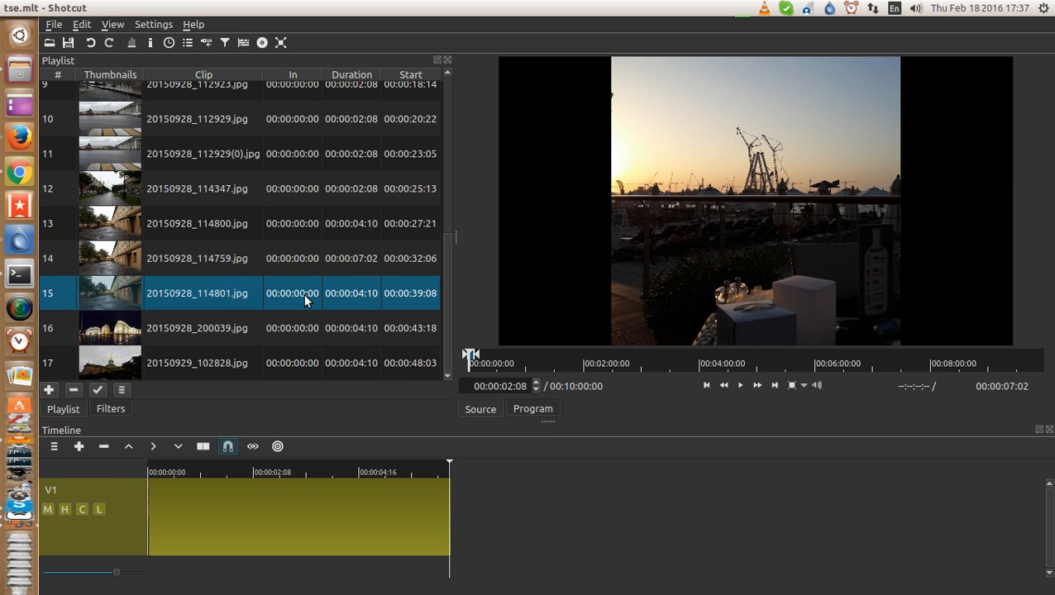
left_click(217, 325)
left_click(212, 357)
left_click_drag(447, 301, 455, 109)
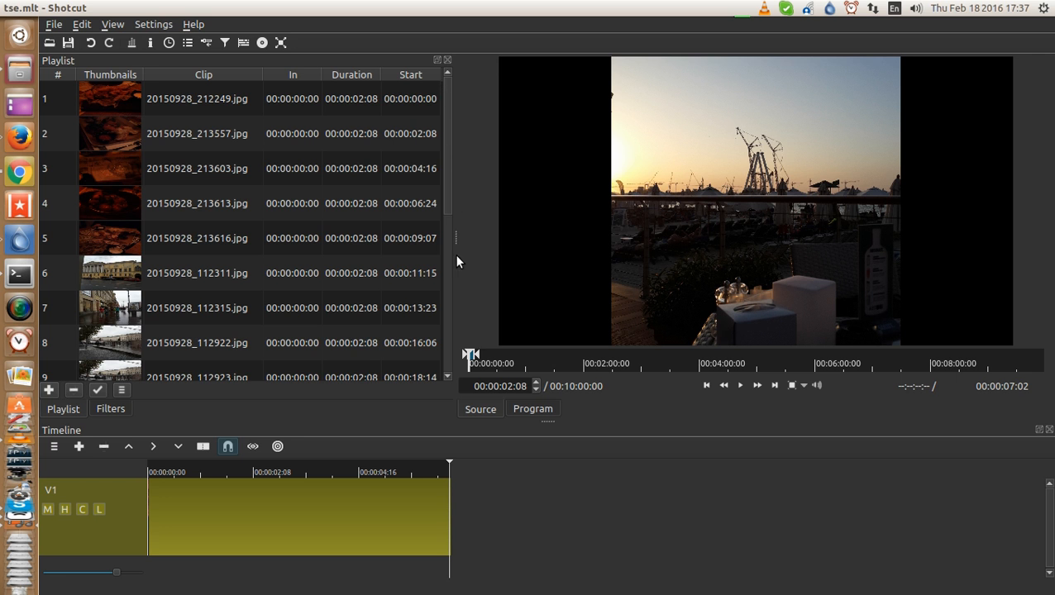
left_click_drag(448, 209, 449, 380)
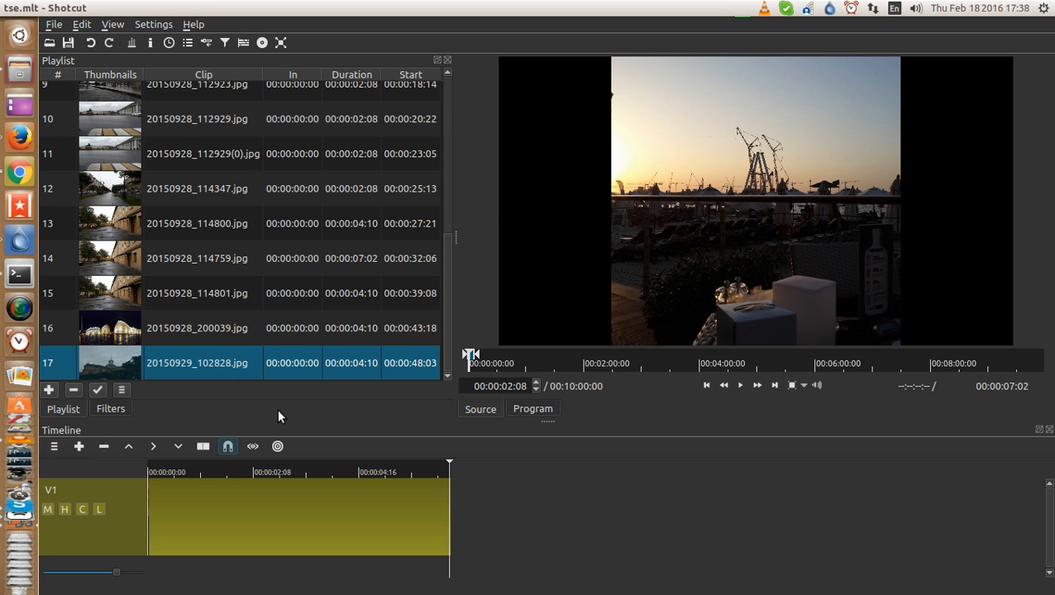
Step: Open 20151006_185644.jpg from the Funny cabana folder in the player and pause its playback
left_click(50, 42)
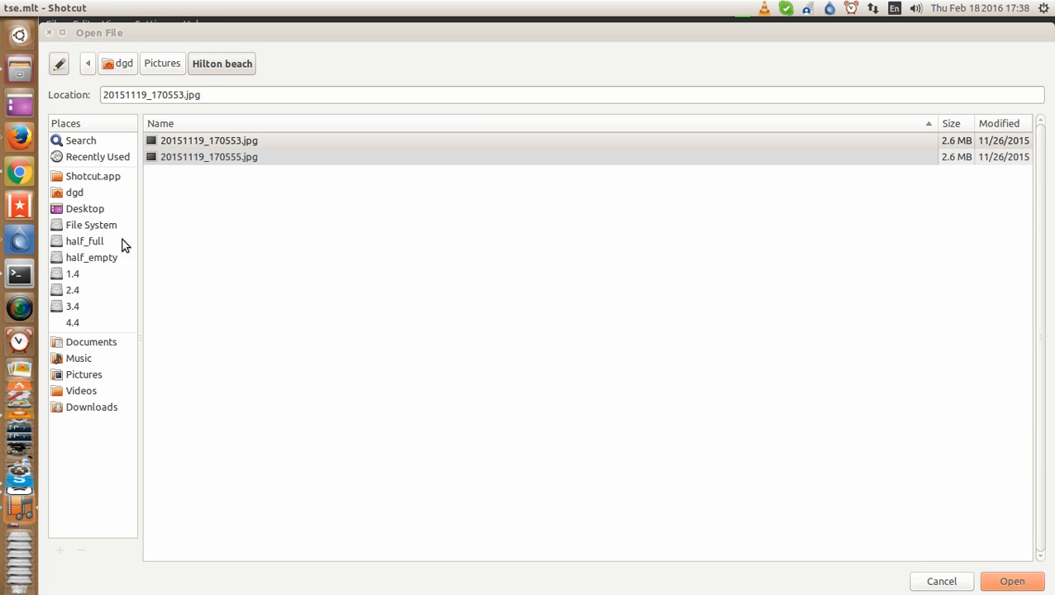
left_click(157, 66)
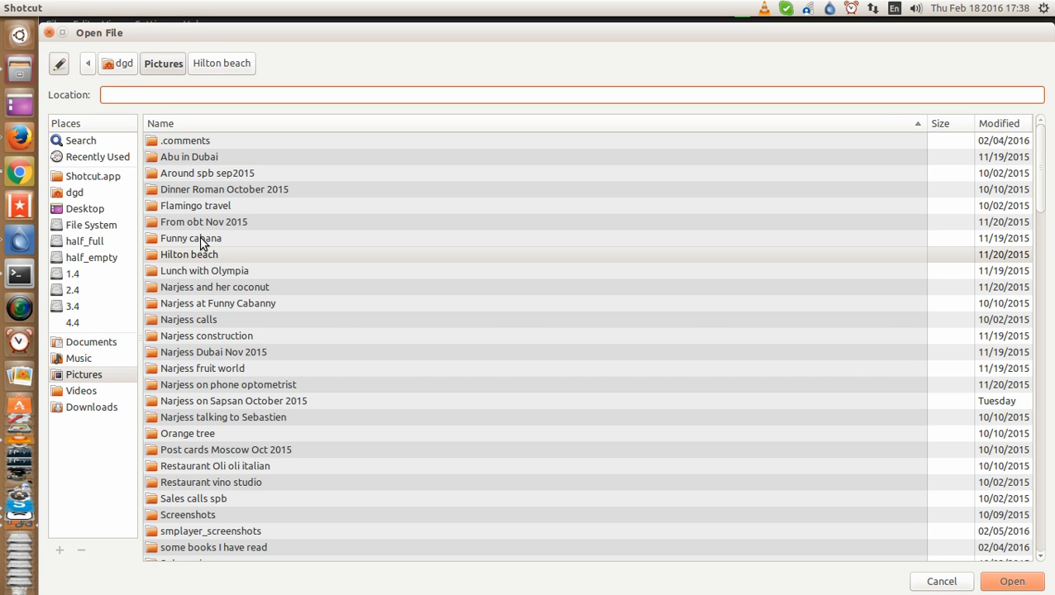
double_click(203, 242)
left_click(211, 208)
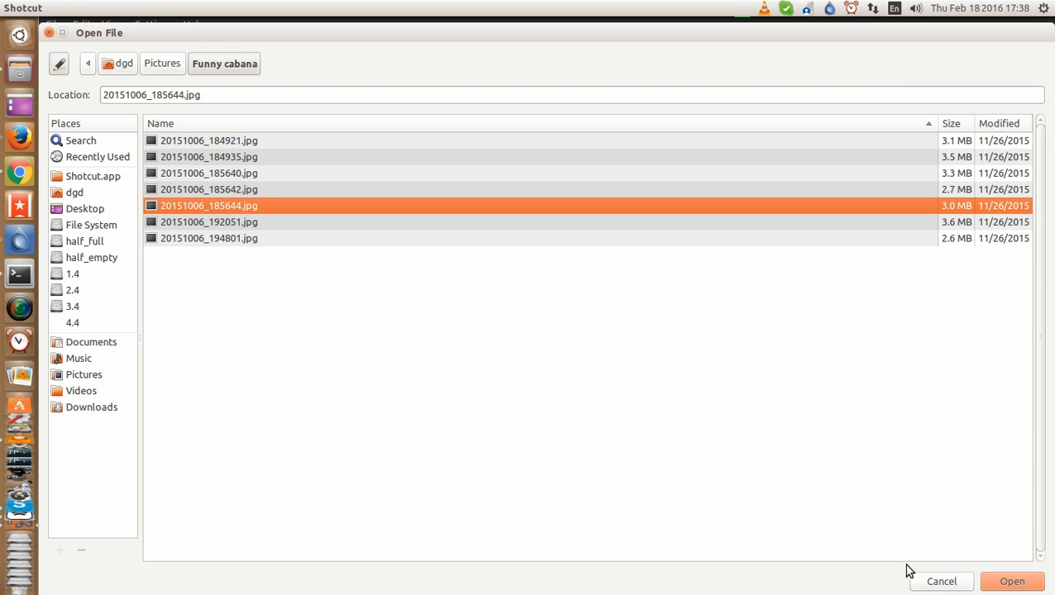
left_click(999, 585)
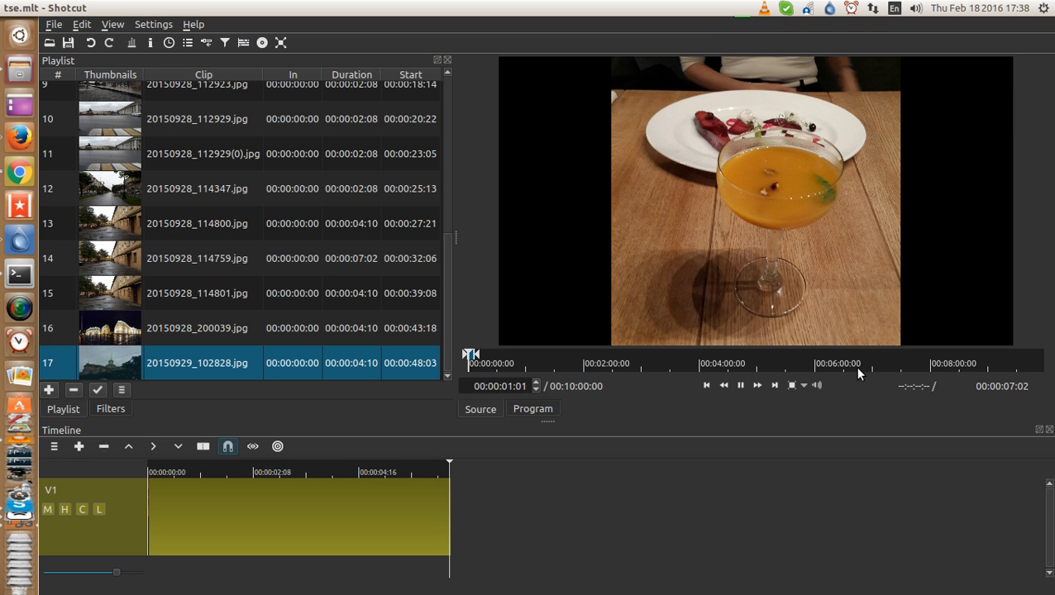
left_click(739, 384)
Step: Save the project again and return to the first entries of the playlist
mouse_move(449, 307)
left_mouse_down()
mouse_move(454, 120)
mouse_move(442, 223)
mouse_move(449, 310)
left_mouse_up()
left_click(66, 43)
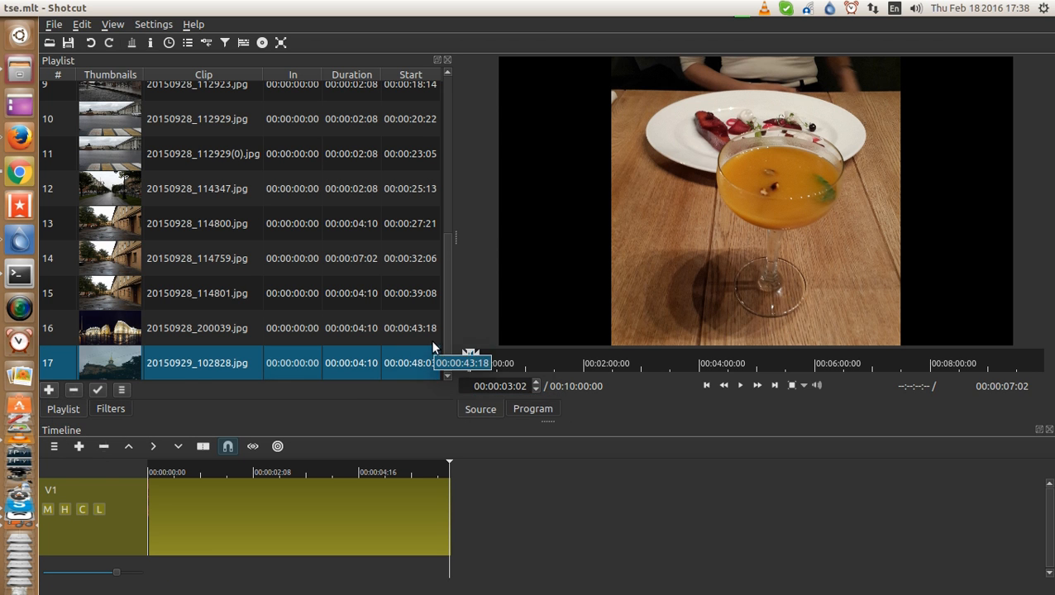
left_click_drag(447, 328, 455, 173)
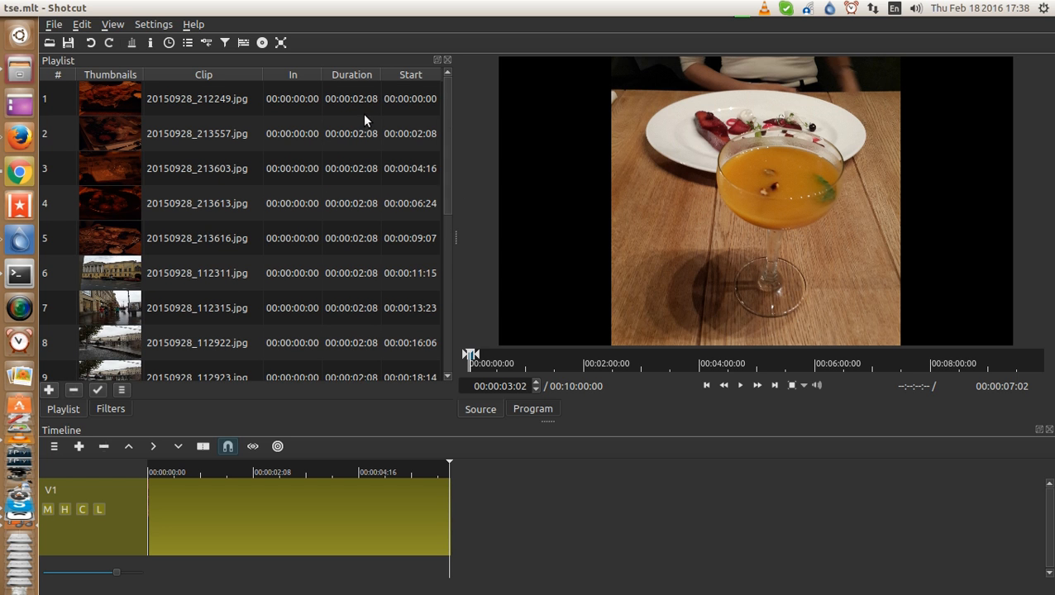
Step: Hide the playlist to view the list of available filters, and show the playlist again without adding a filter
left_click(447, 61)
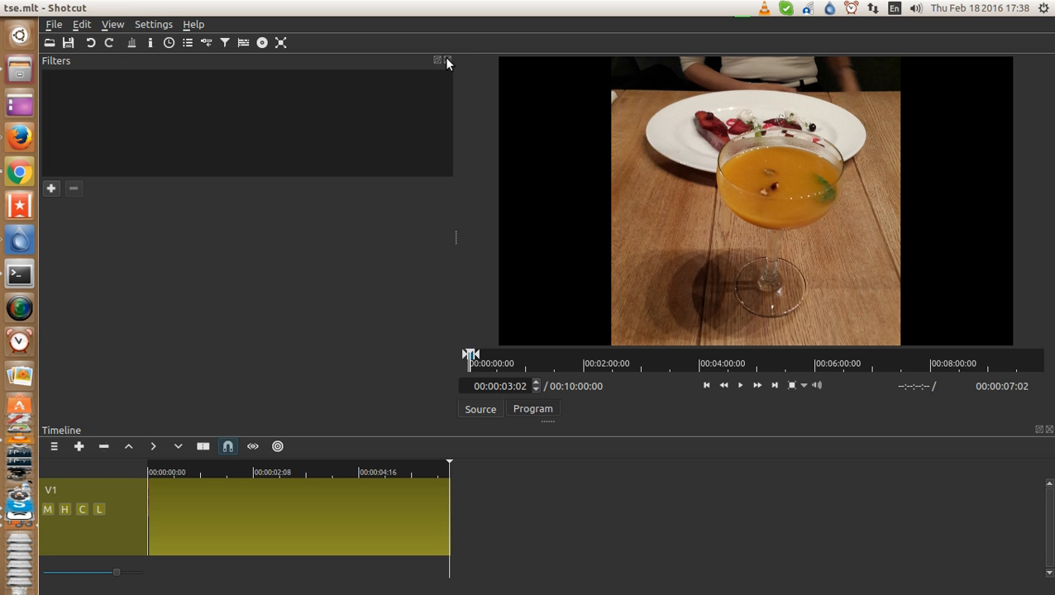
left_click(51, 188)
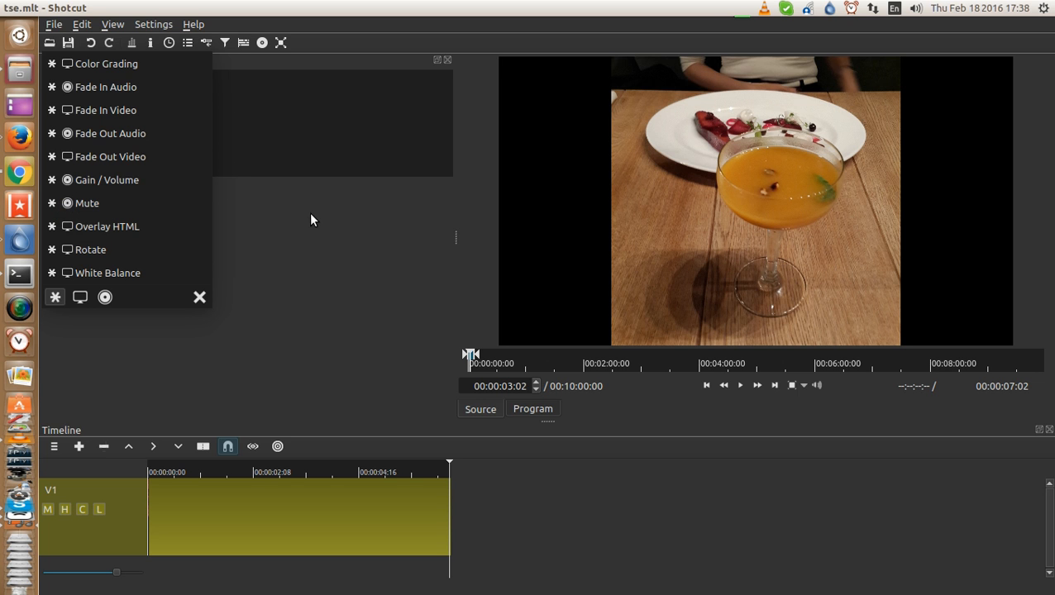
left_click(199, 297)
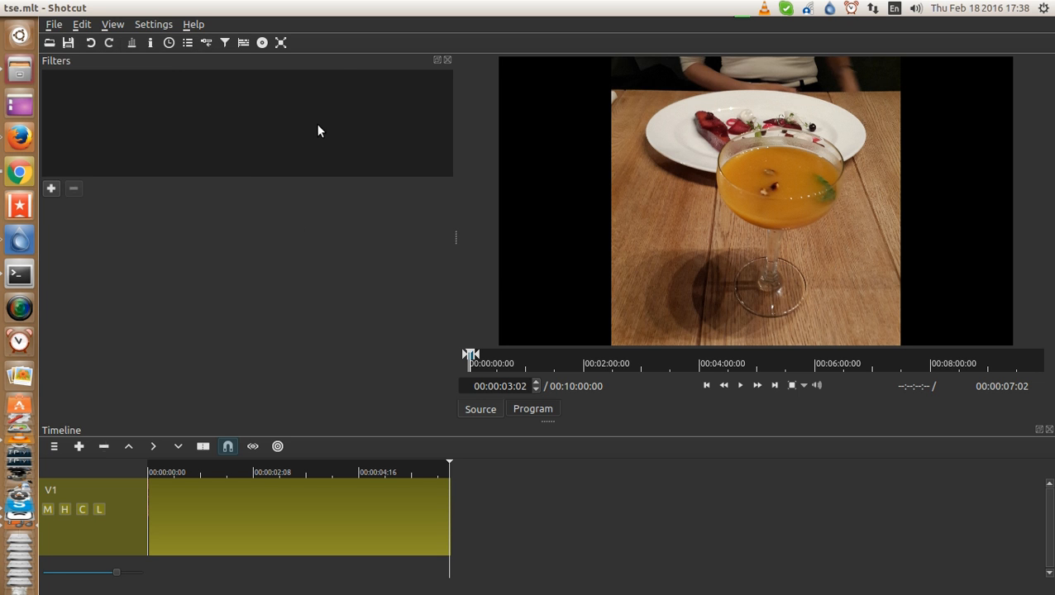
left_click(113, 24)
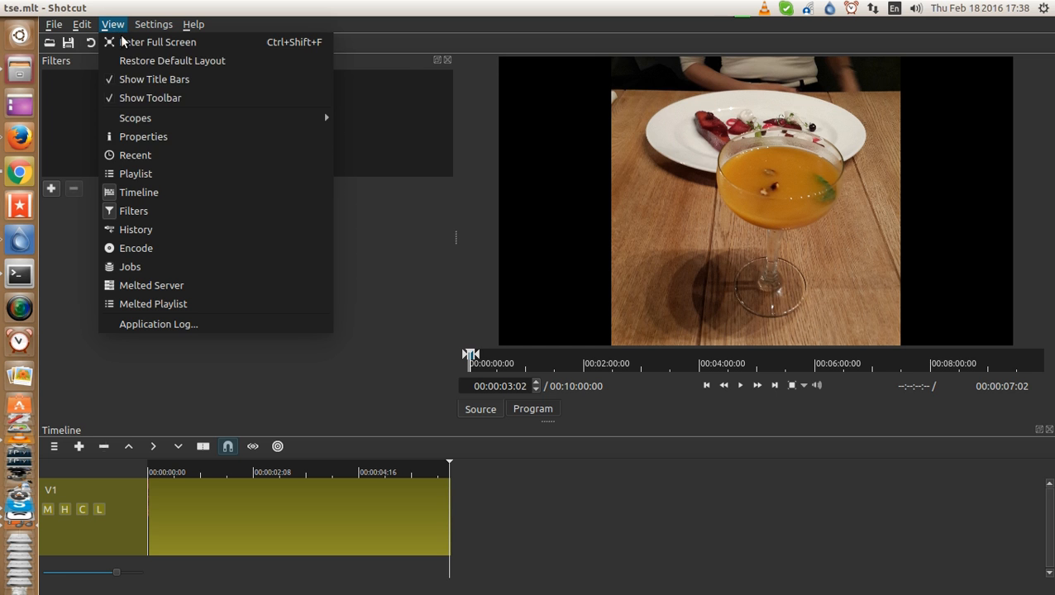
left_click(162, 175)
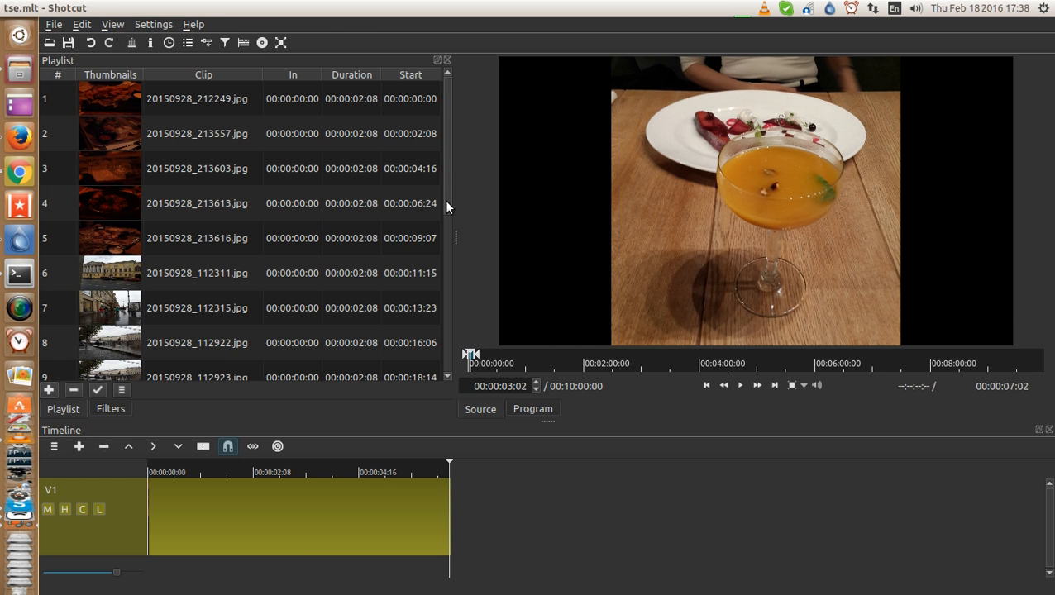
Step: Widen the playlist area, making the player preview narrower
scroll(442, 240, "down", 2)
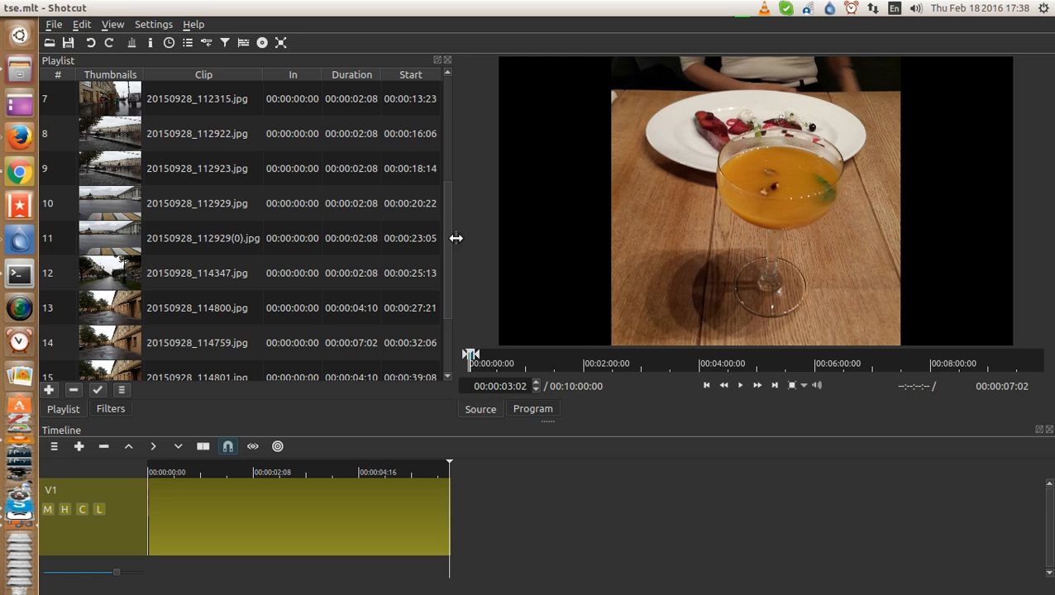
left_click_drag(455, 238, 570, 139)
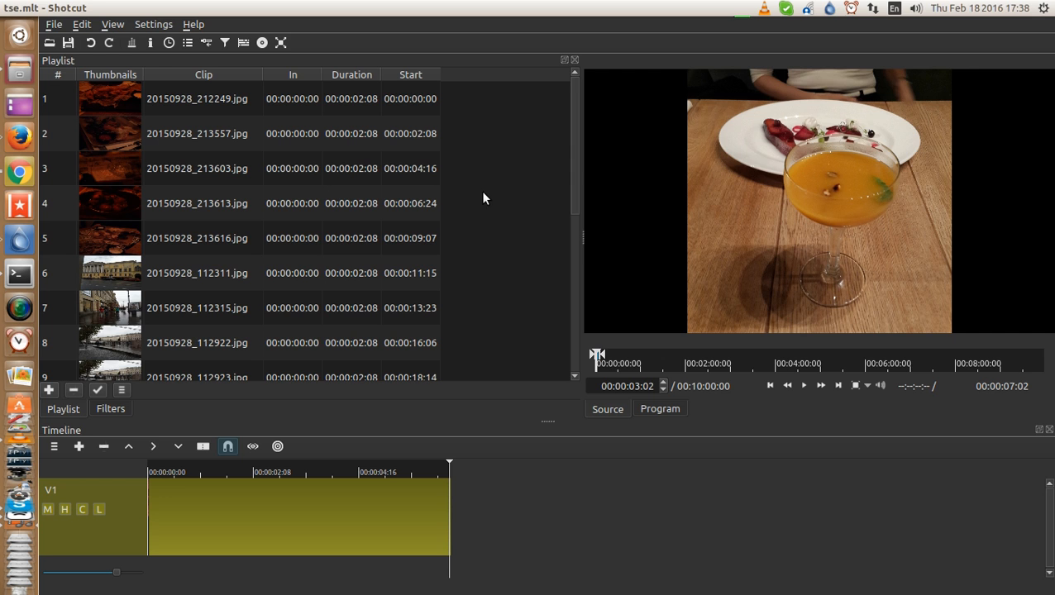